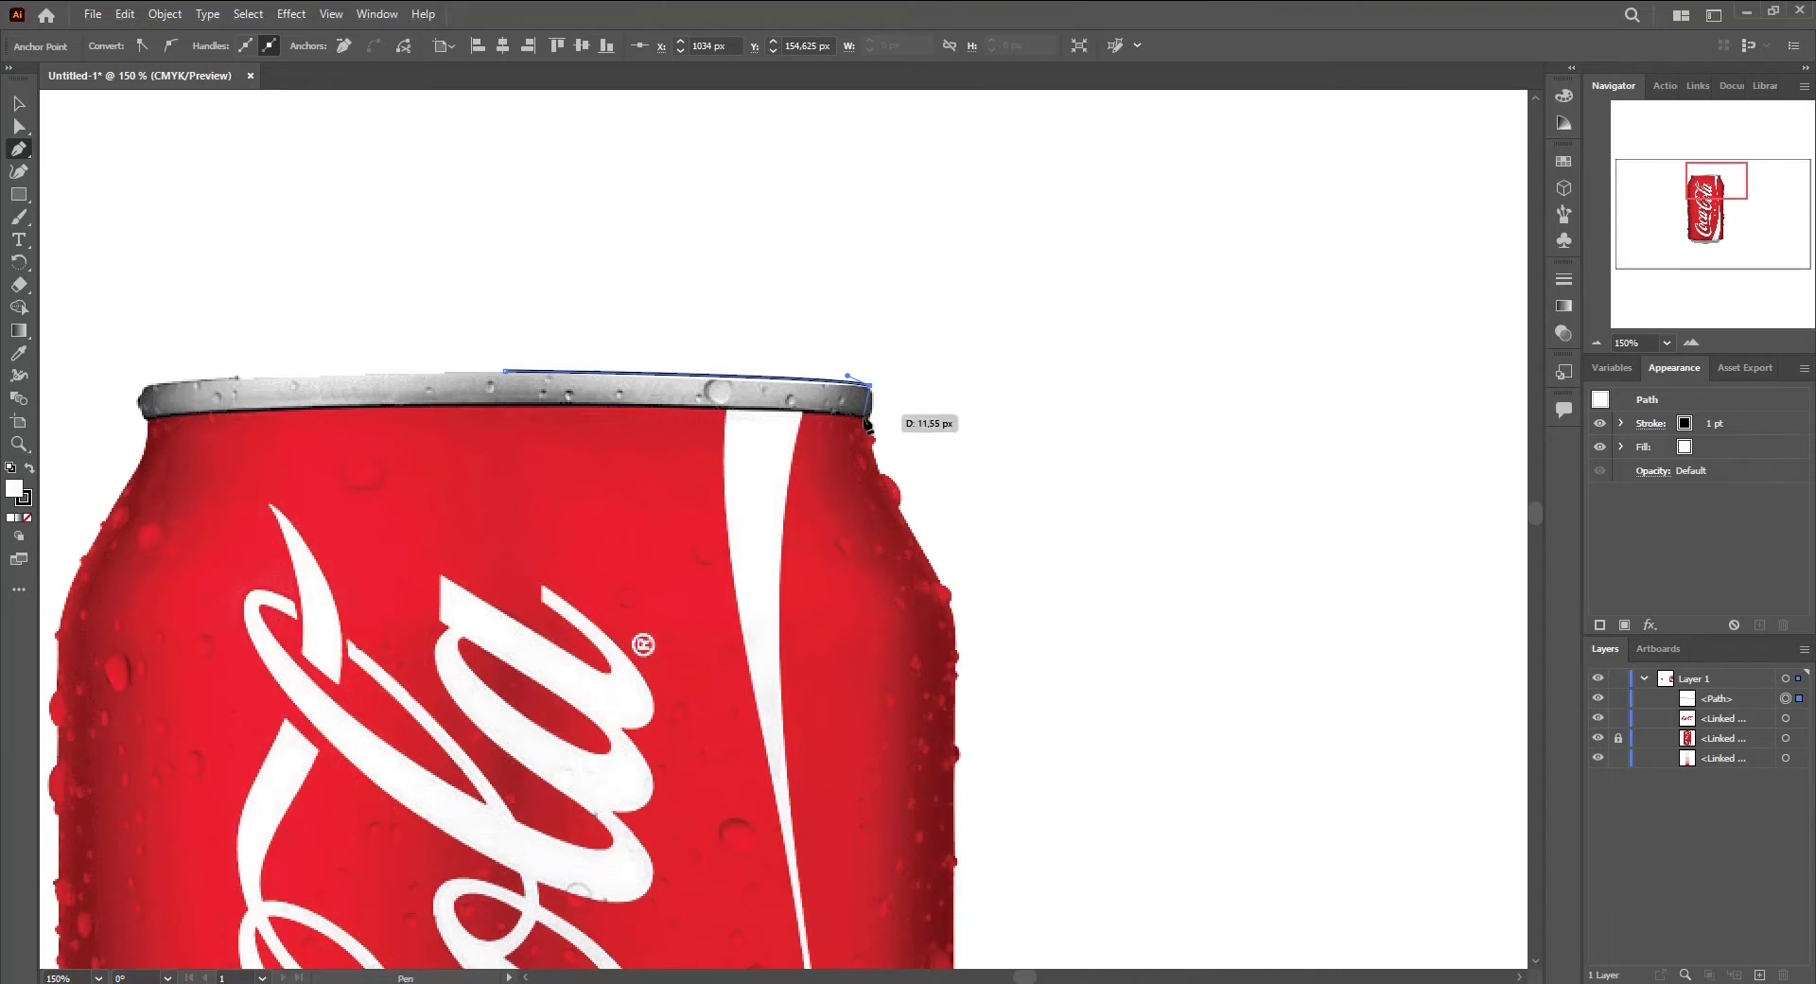
Finish tracing the right half of the can's top rim with the Pen tool, ending its lower edge at the can's center
click(868, 416)
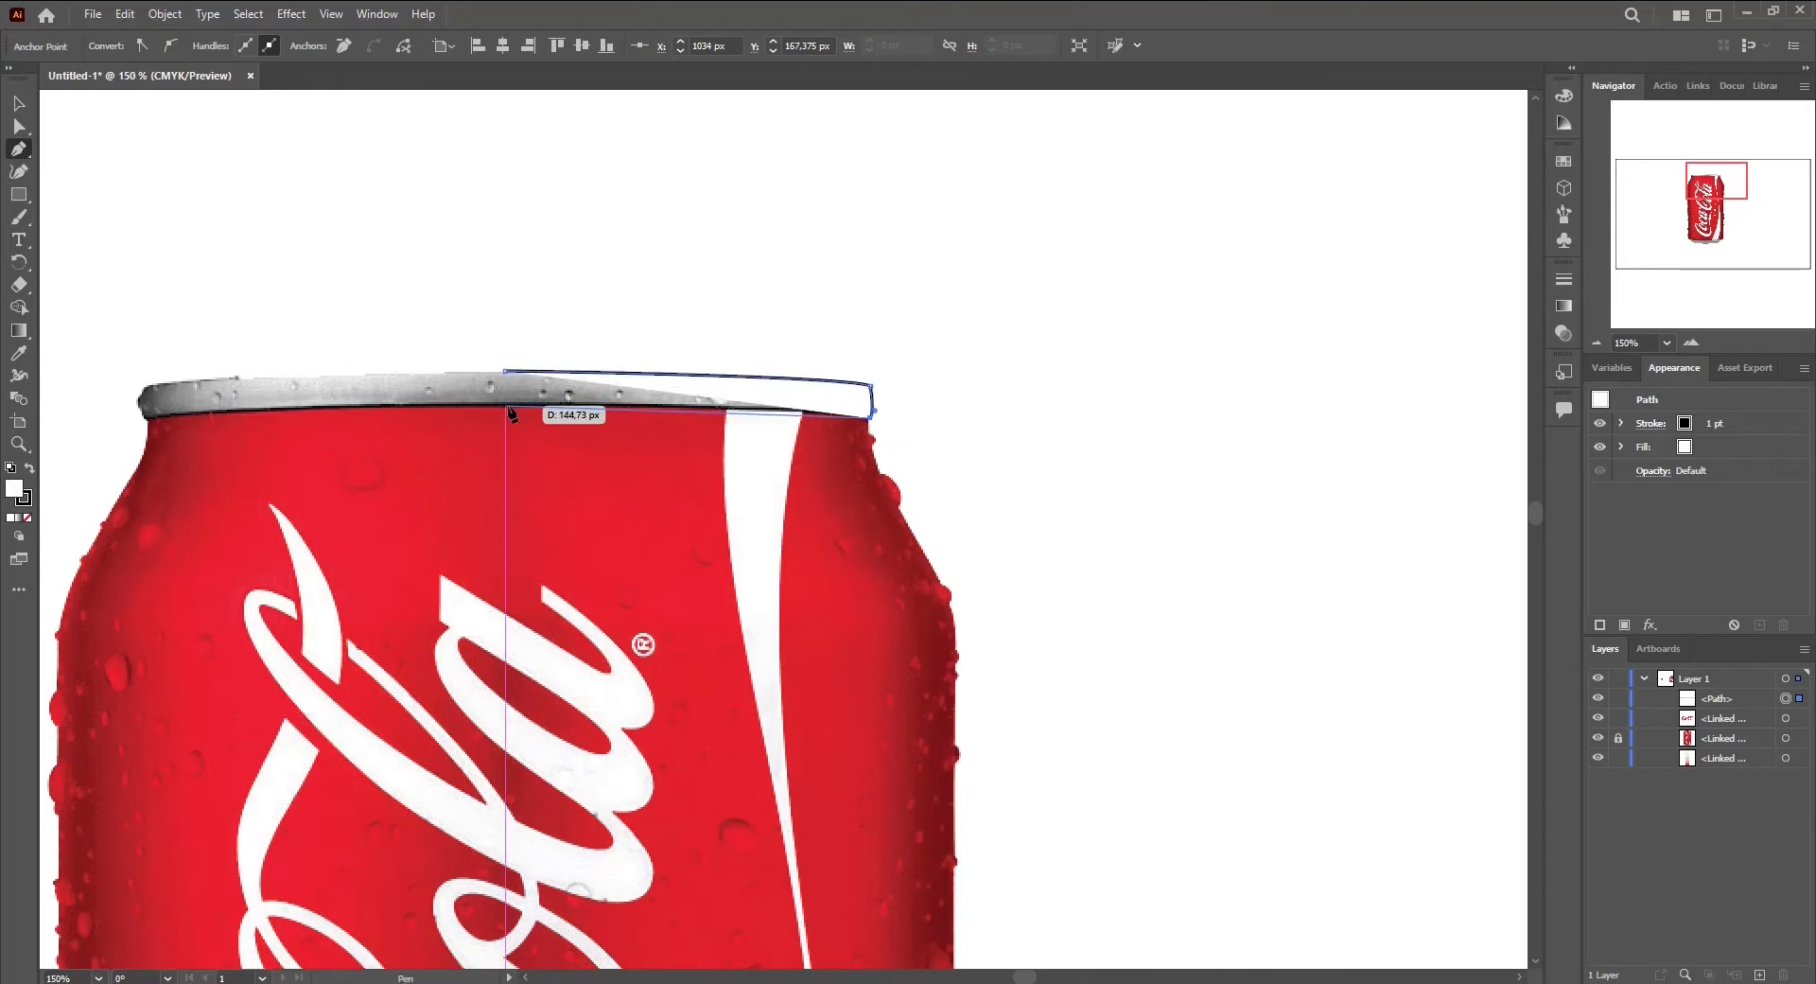
click(505, 407)
click(19, 103)
click(187, 371)
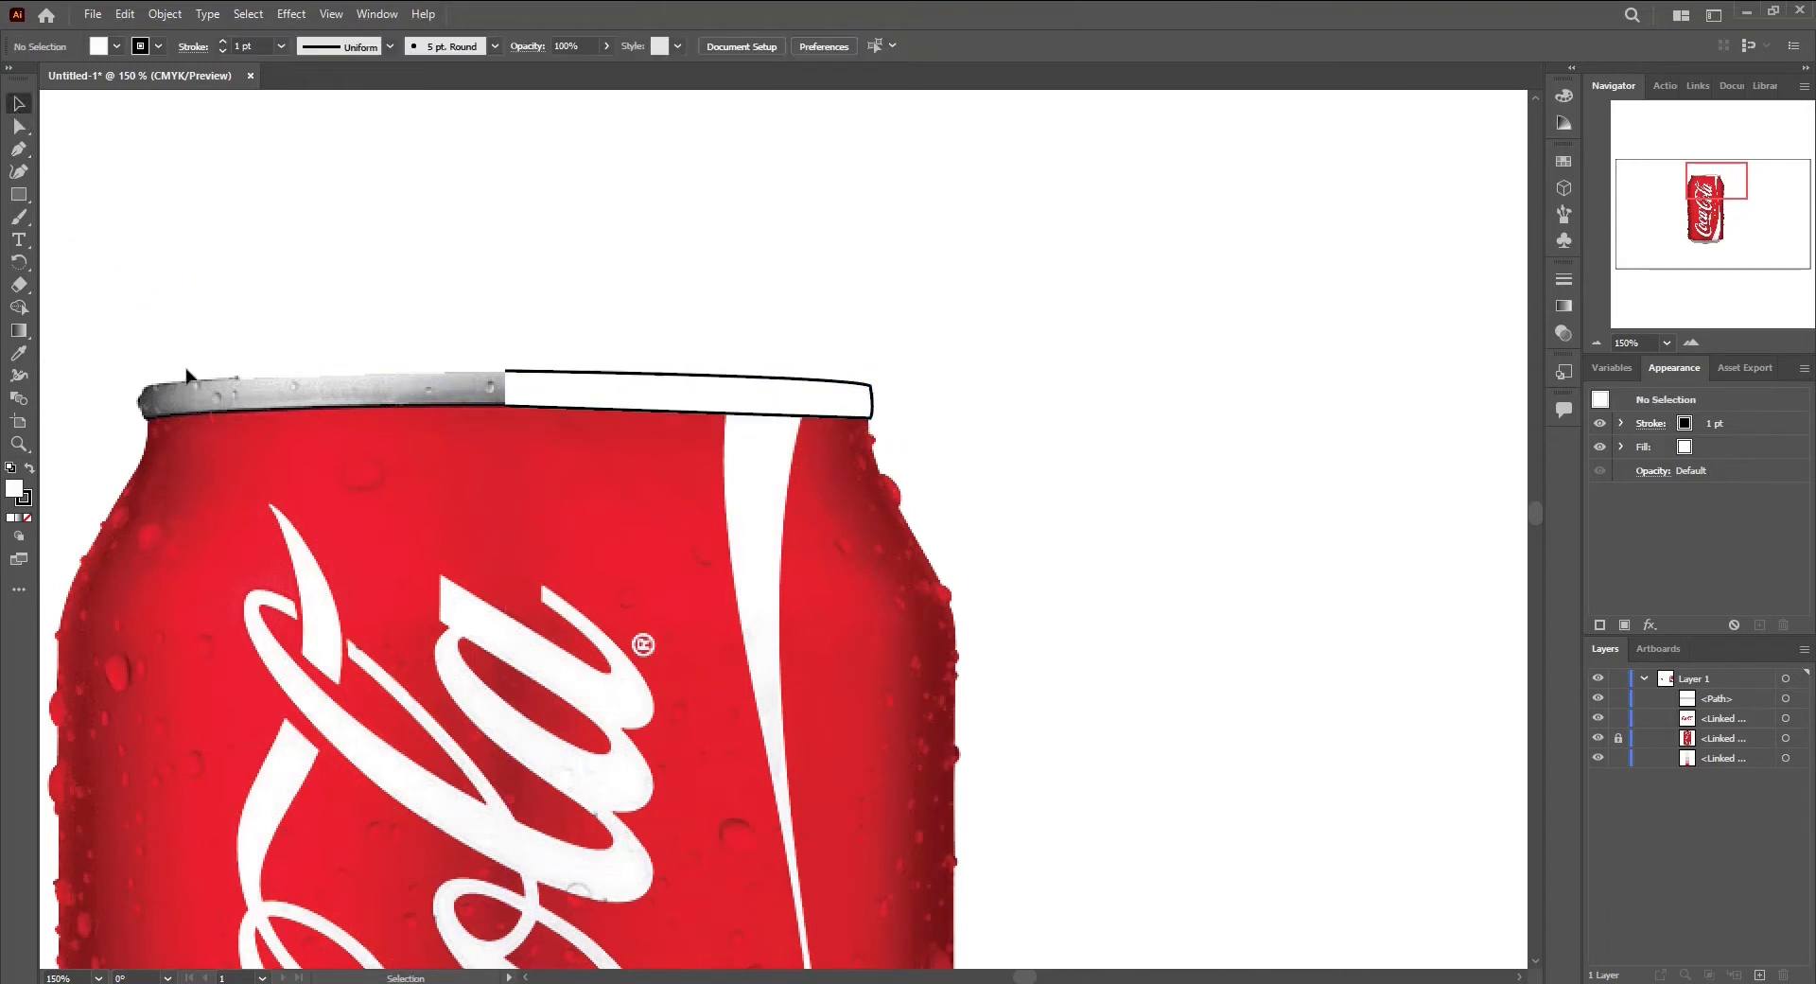
Start a new Pen path at the rim's lower right corner and trace the can's right shoulder down to the straight side
scroll(870, 433, up, 4)
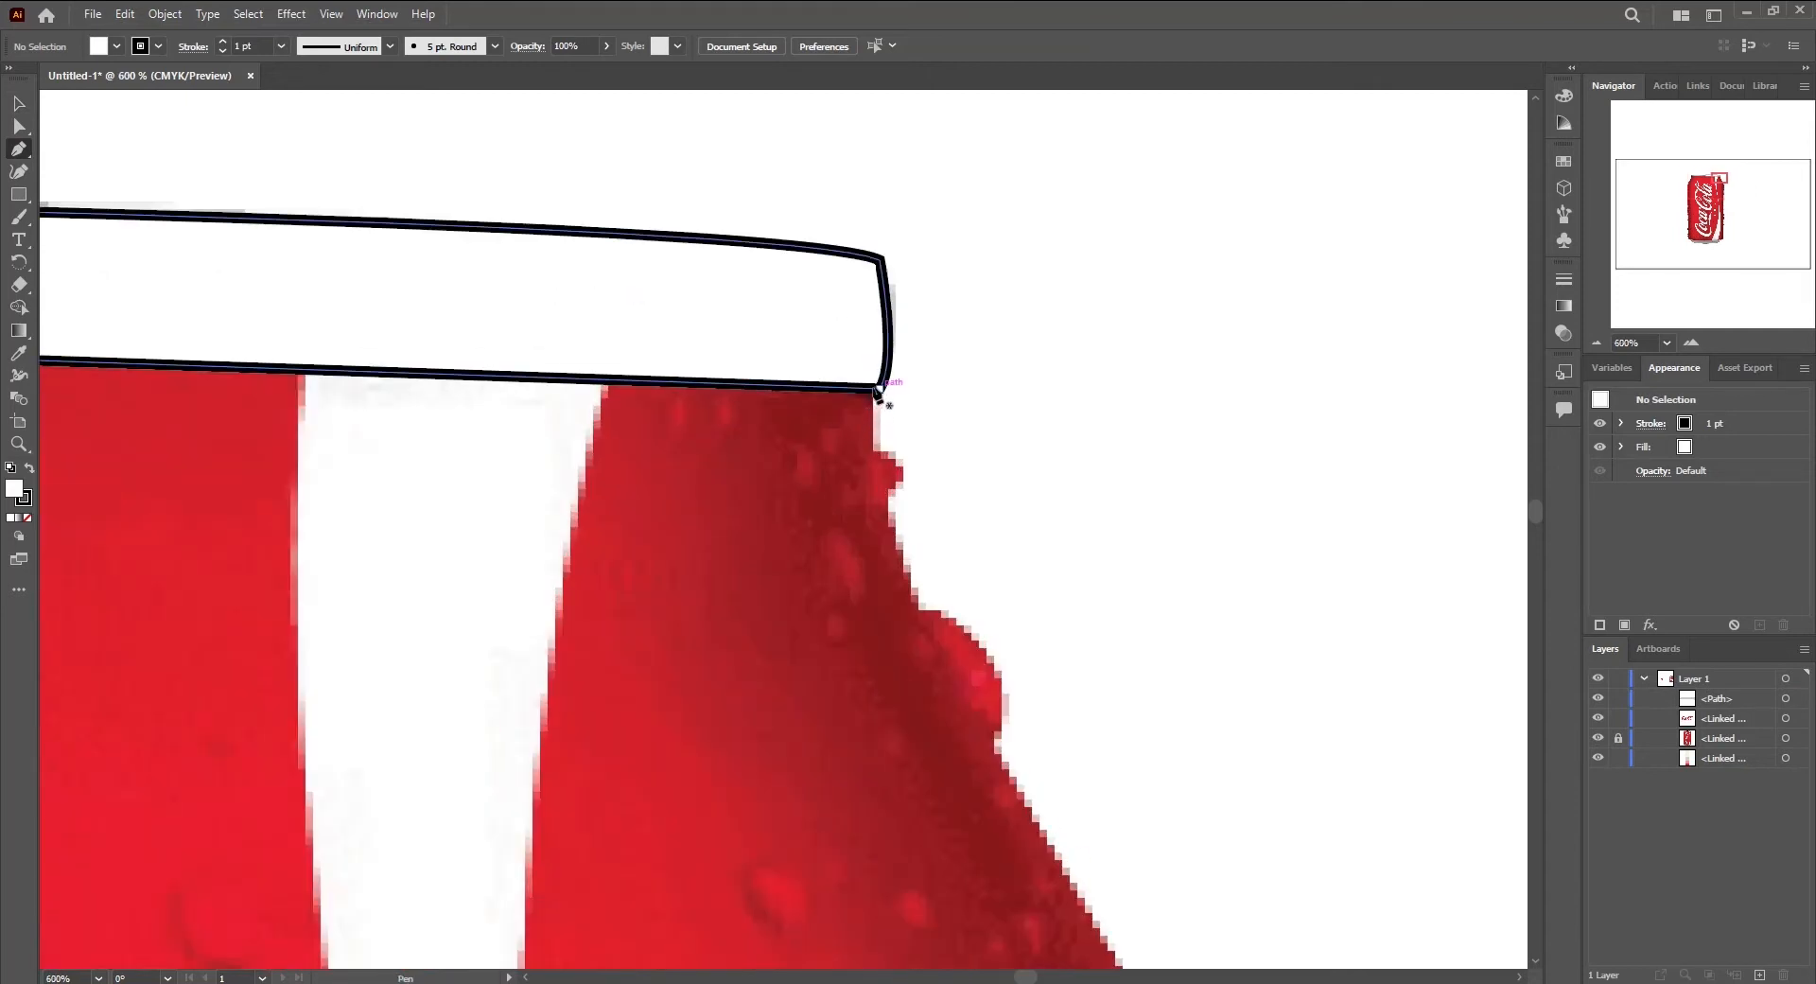
click(865, 393)
scroll(867, 398, down, 3)
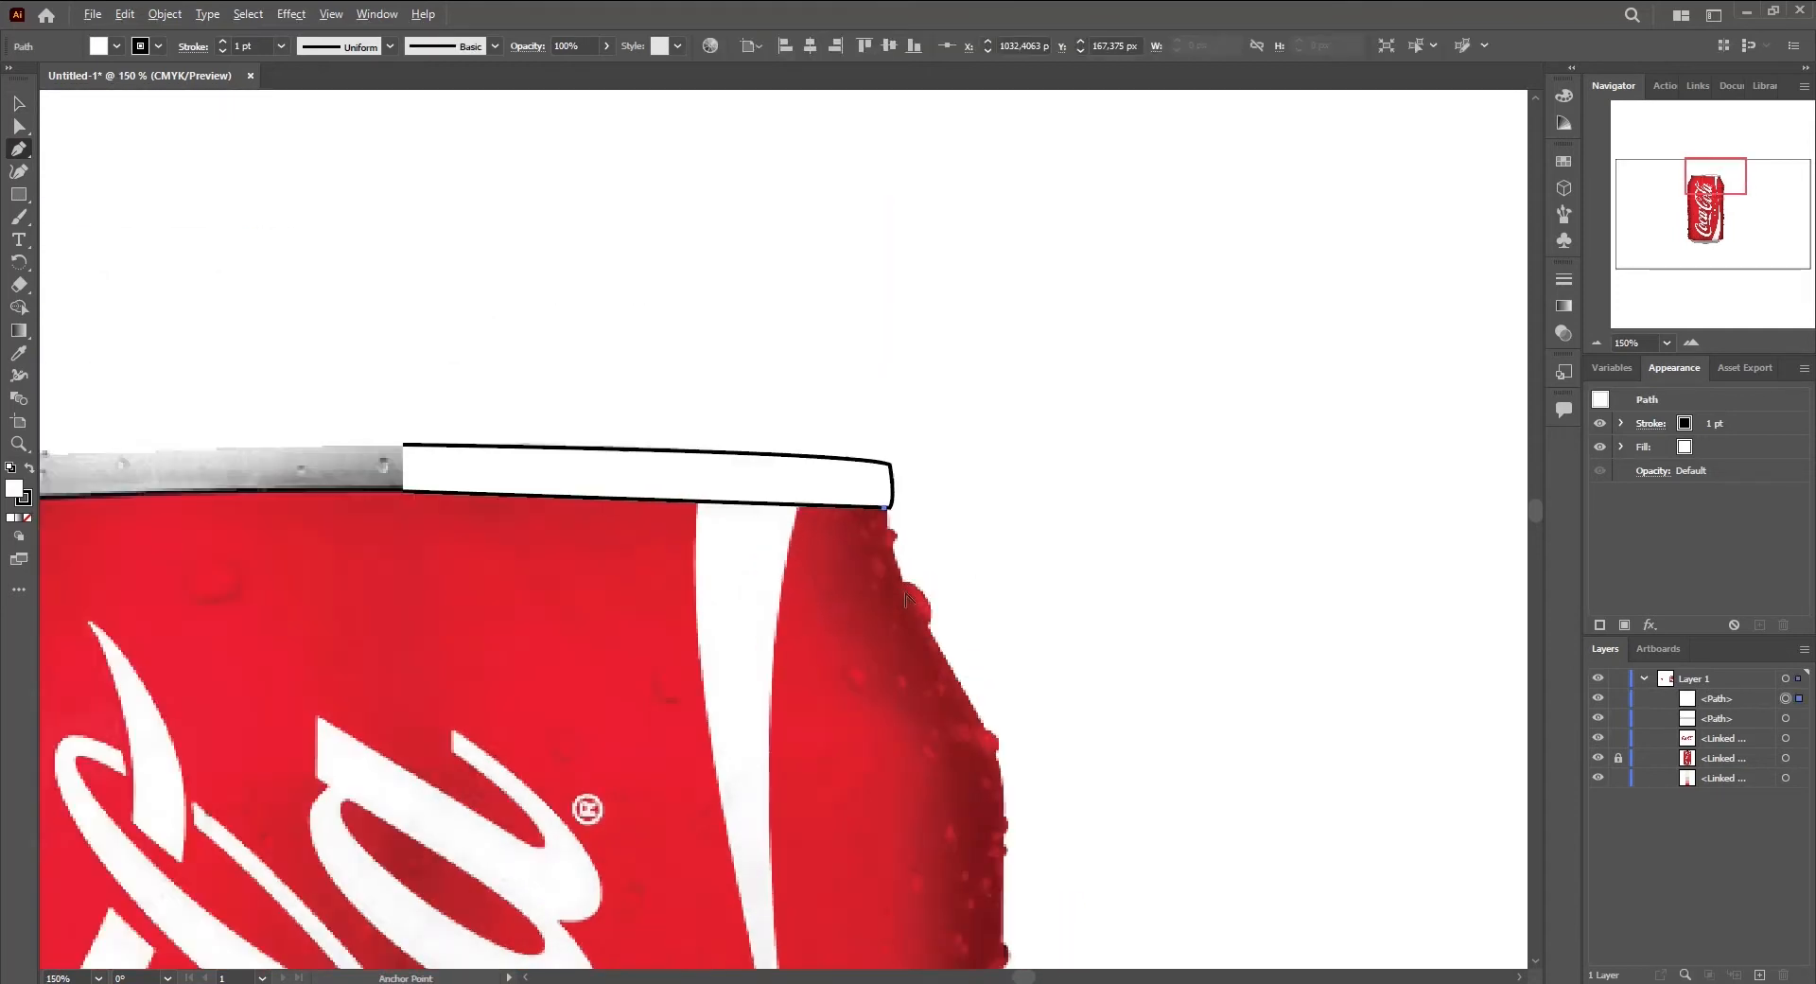
scroll(880, 454, up, 2)
drag(950, 660, 1004, 712)
scroll(953, 667, down, 2)
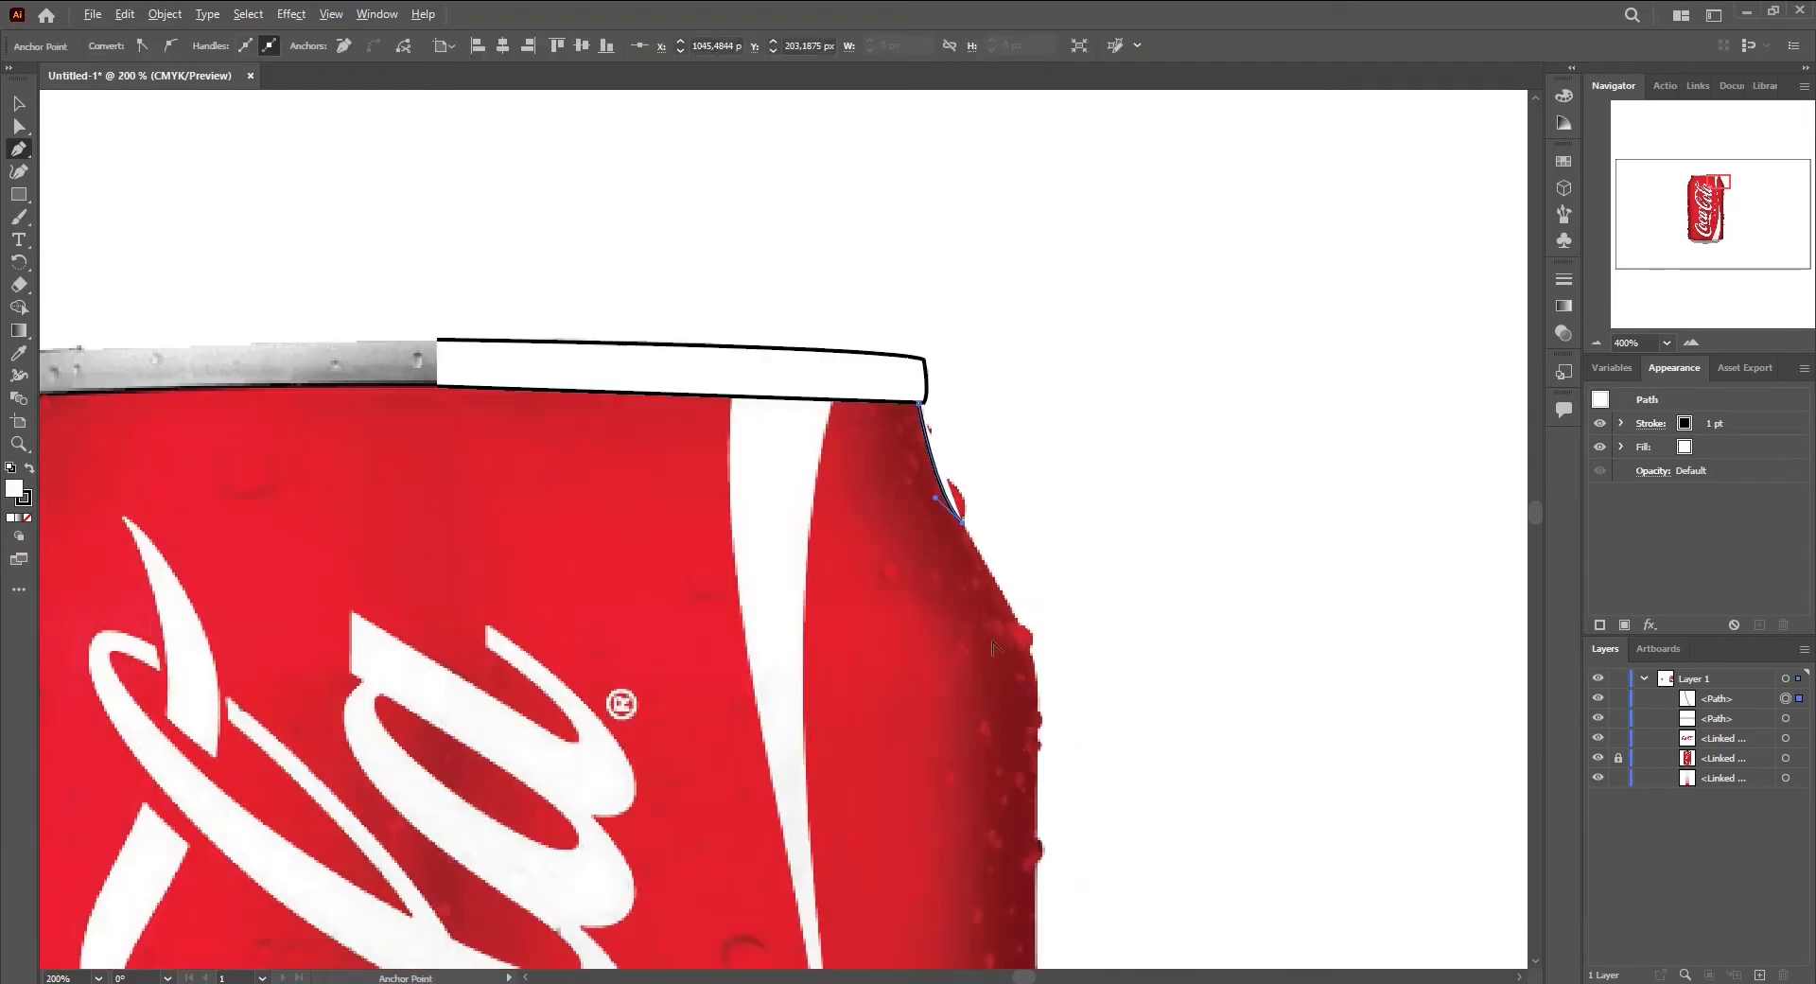
click(1014, 612)
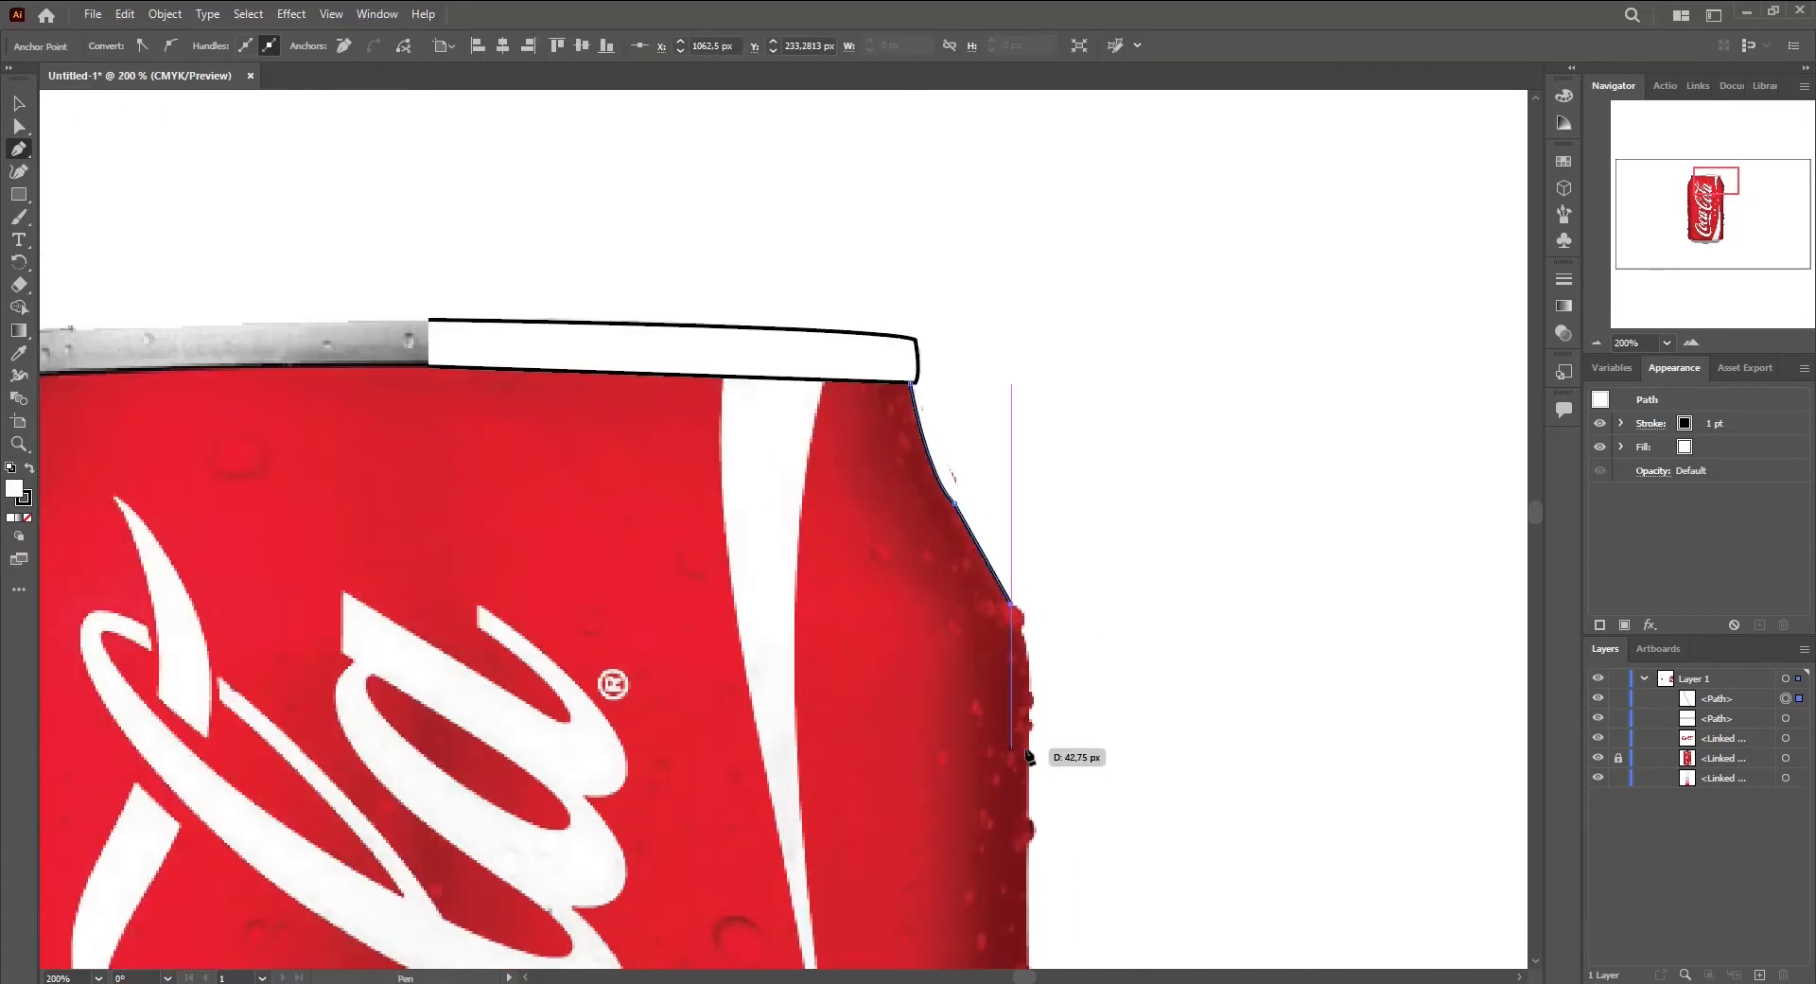
drag(1029, 726, 1030, 829)
Continue the body path down the can's straight right side and curve it around the lower corner
scroll(1024, 724, down, 4)
scroll(1017, 725, up, 6)
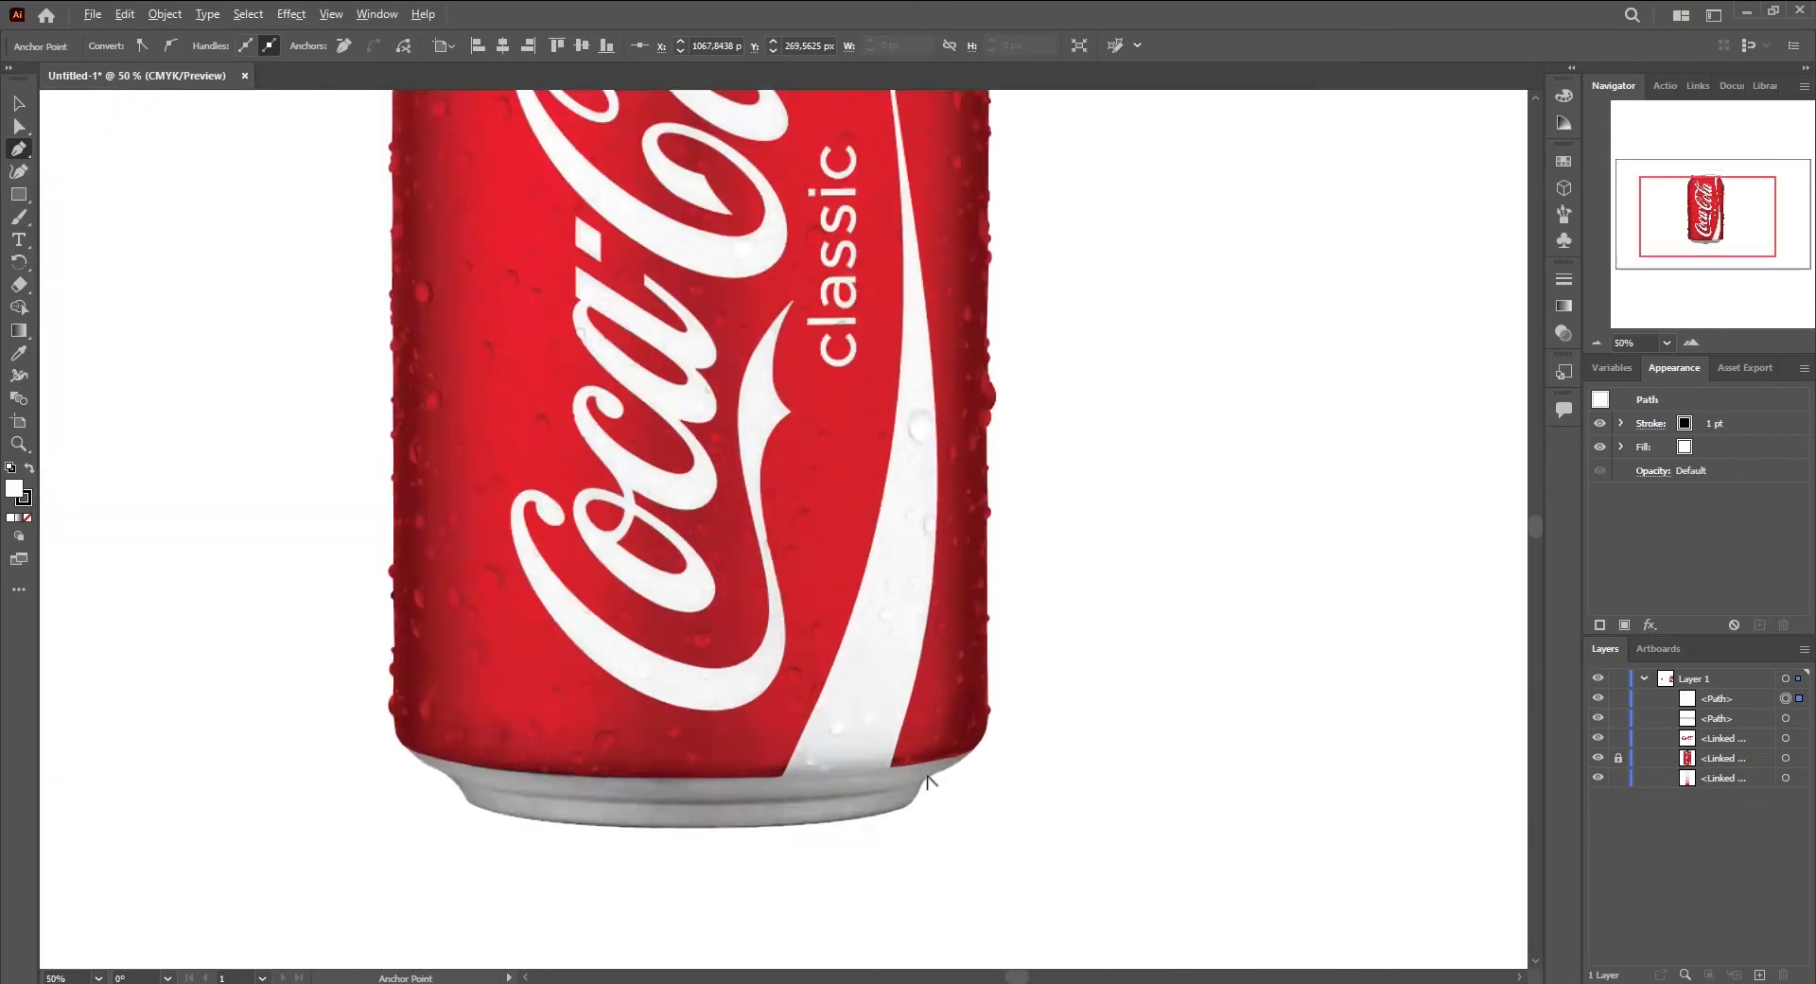
click(1013, 722)
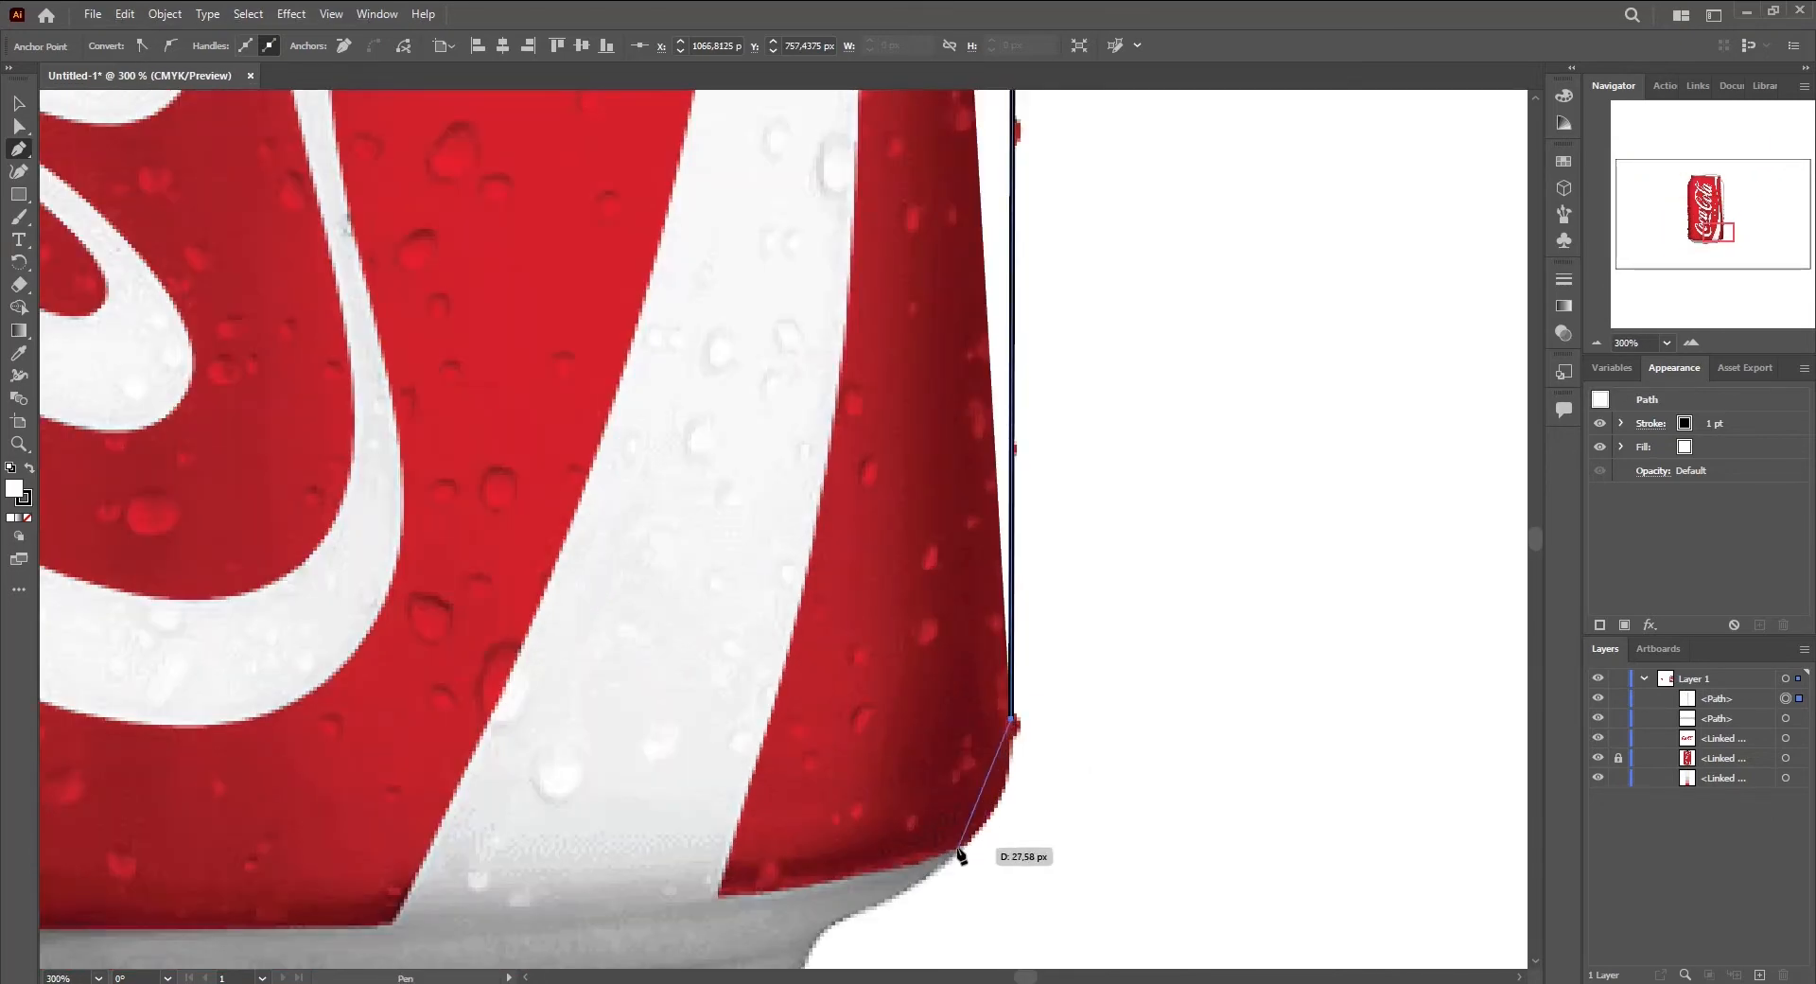
drag(819, 883, 598, 889)
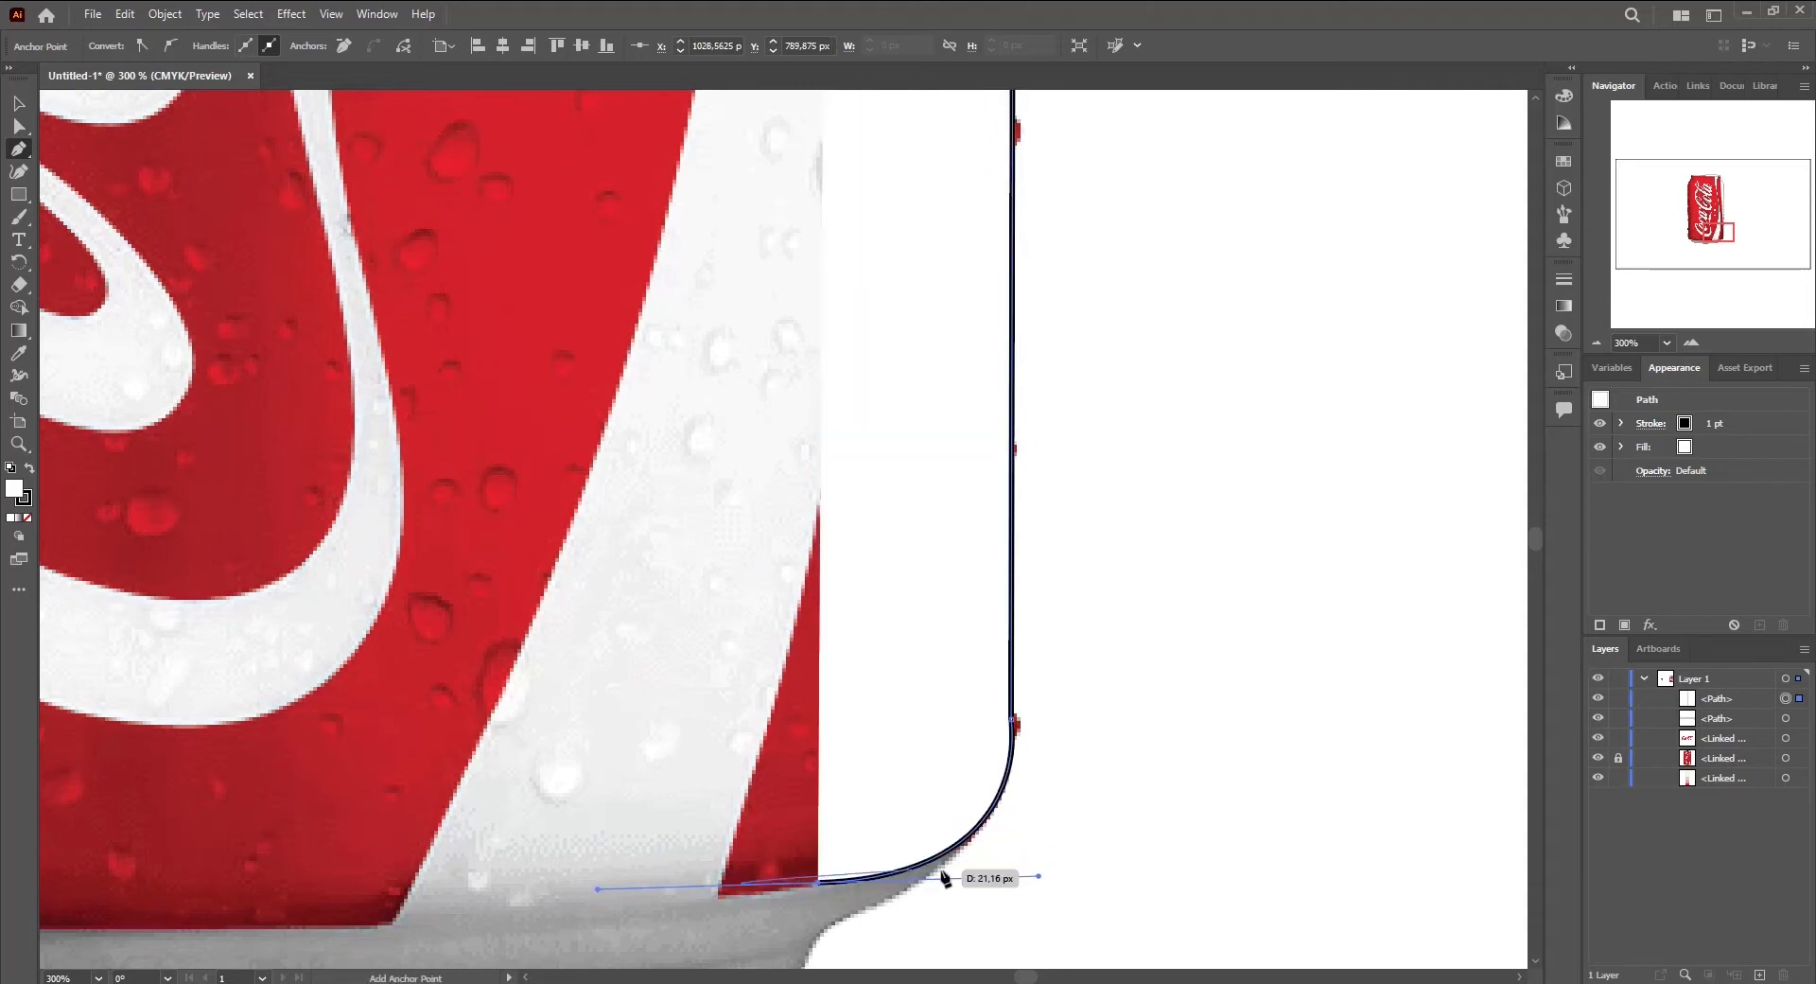
Extend the body path along the lower edge of the red area to the can's center and end it there
scroll(980, 807, down, 4)
scroll(926, 840, up, 4)
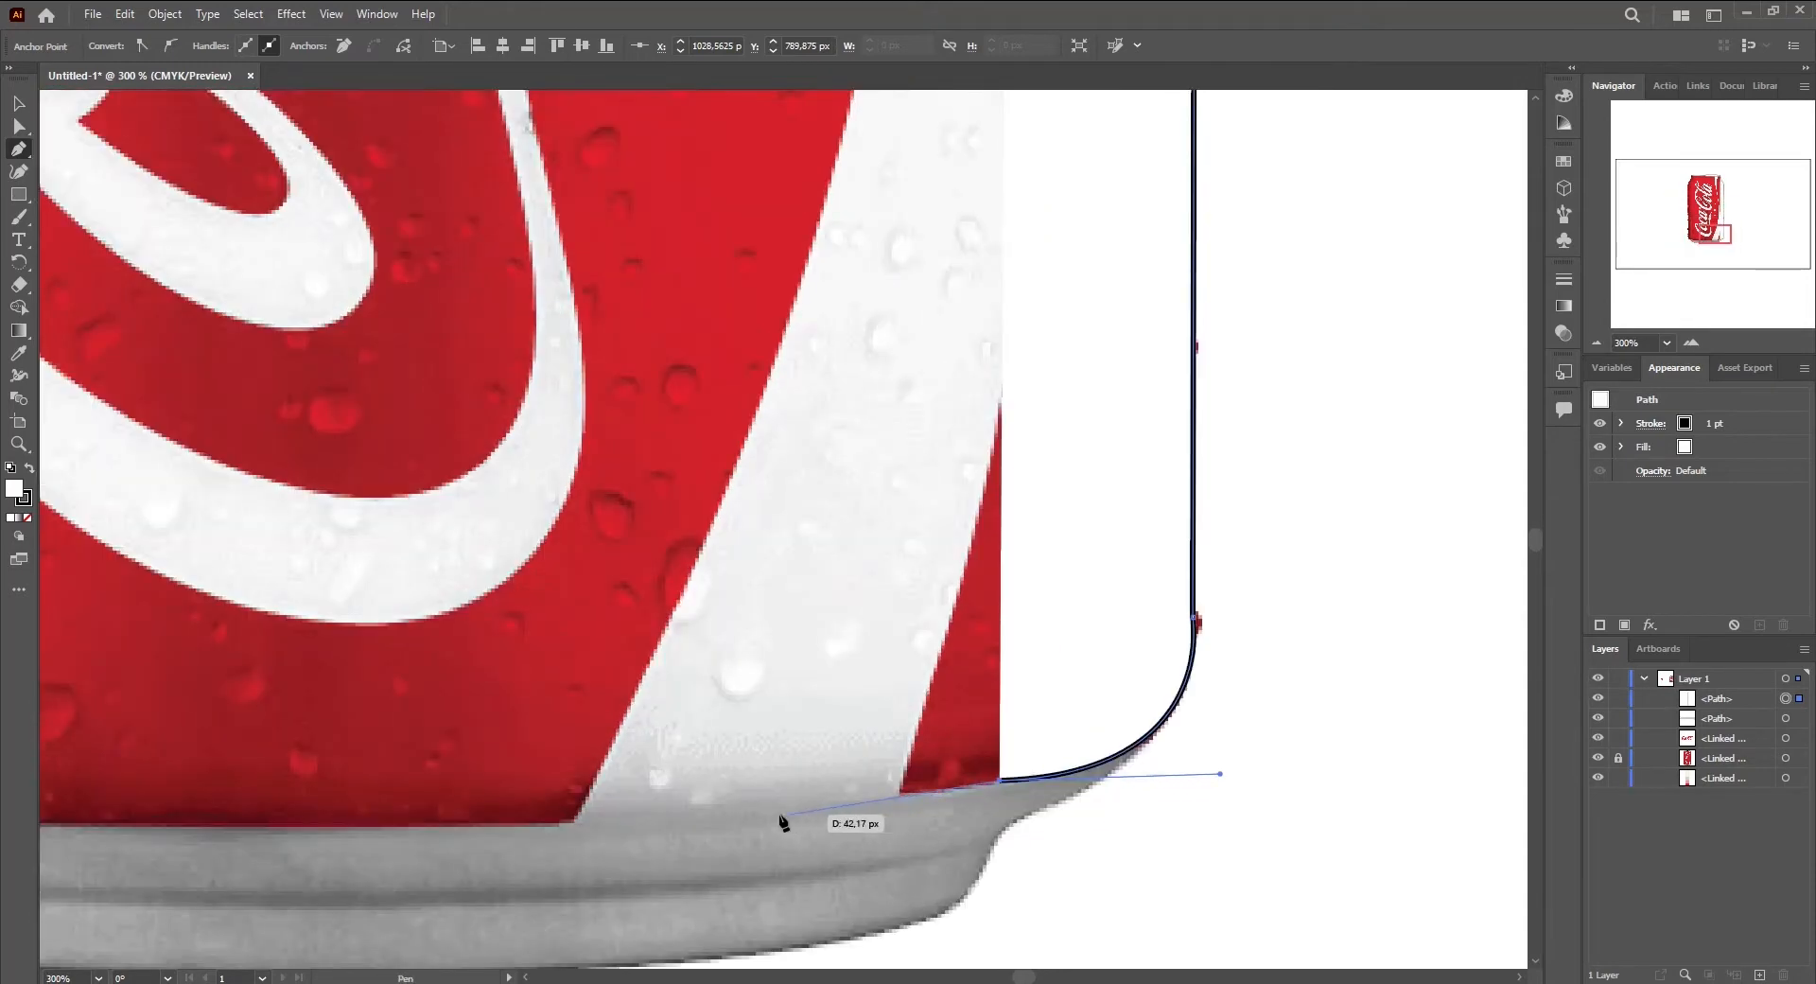
scroll(966, 785, down, 4)
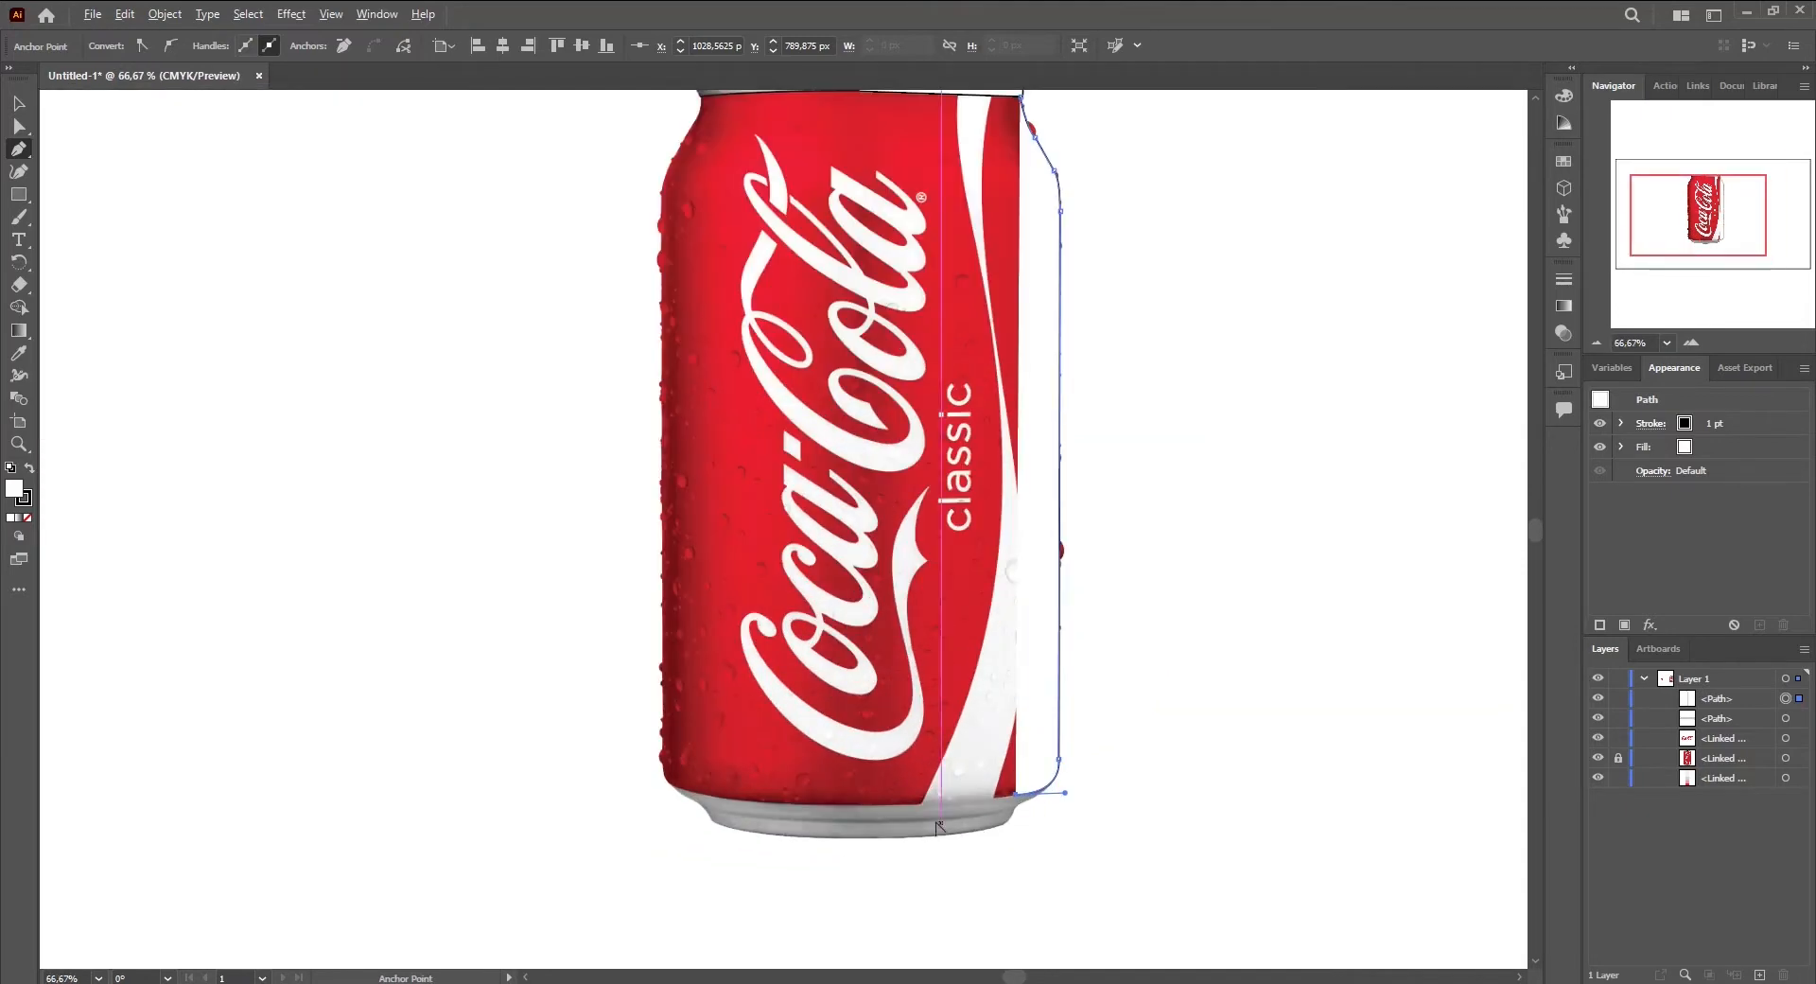
scroll(861, 811, up, 4)
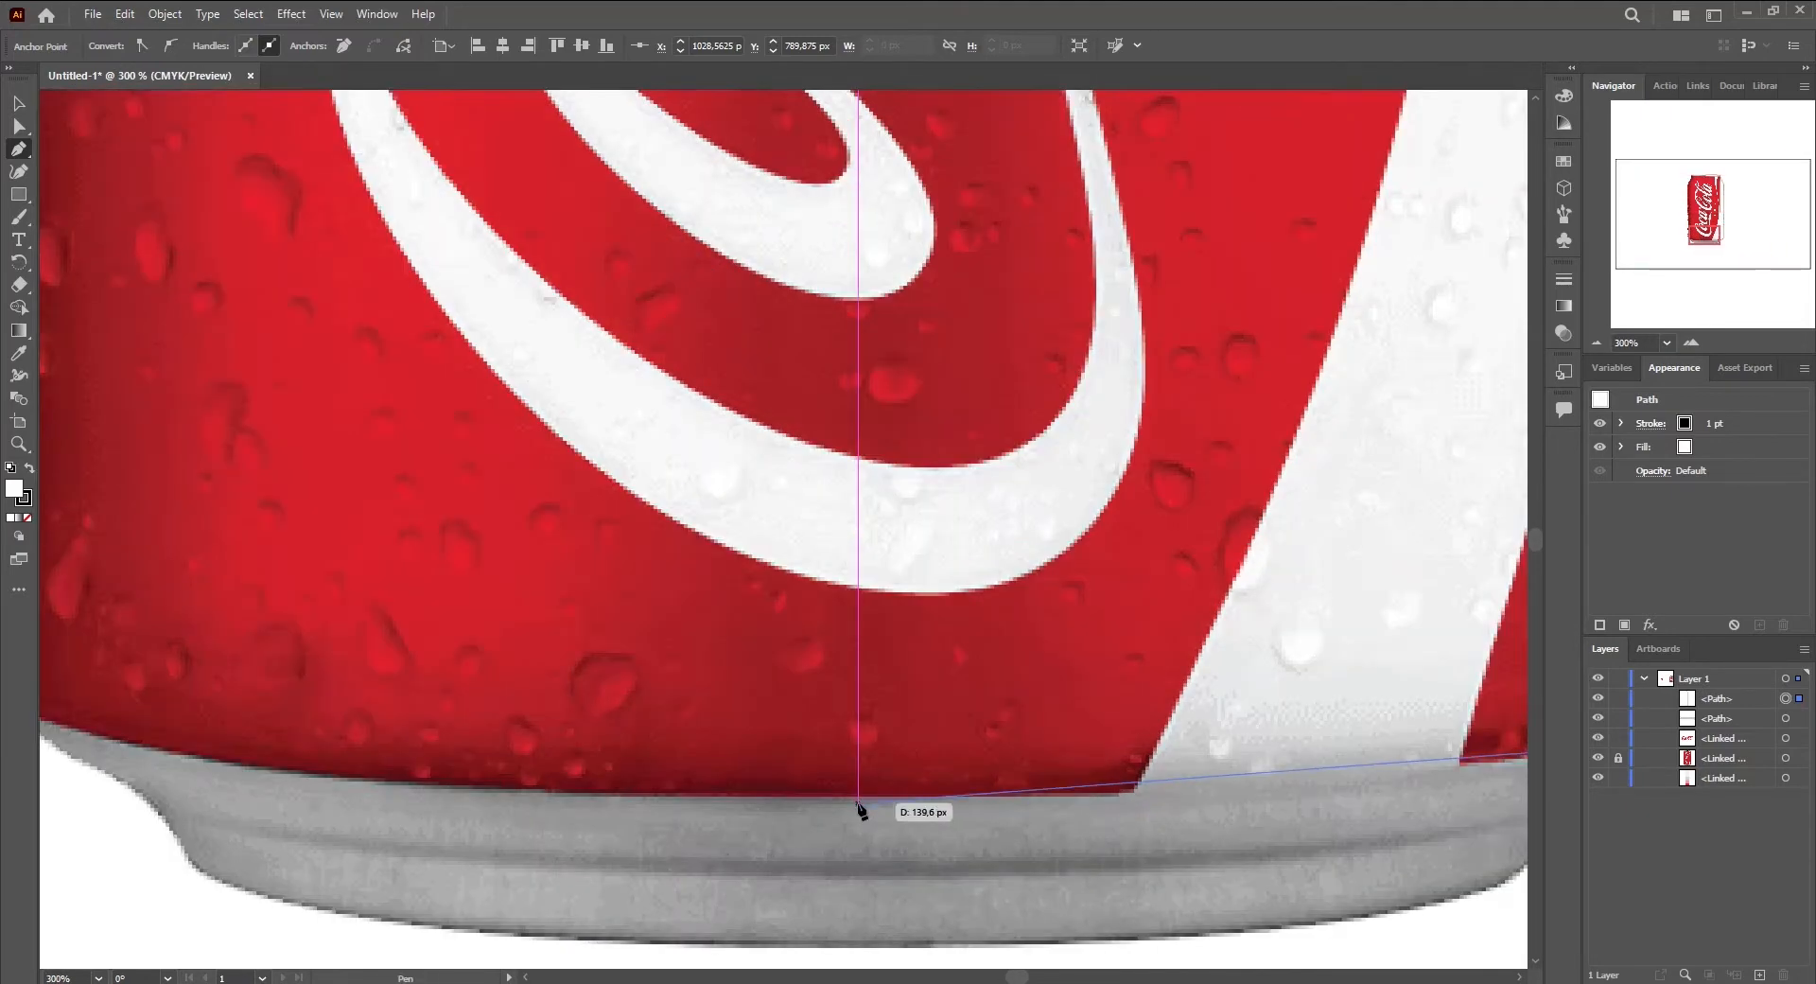
scroll(859, 807, down, 1)
drag(858, 801, 731, 790)
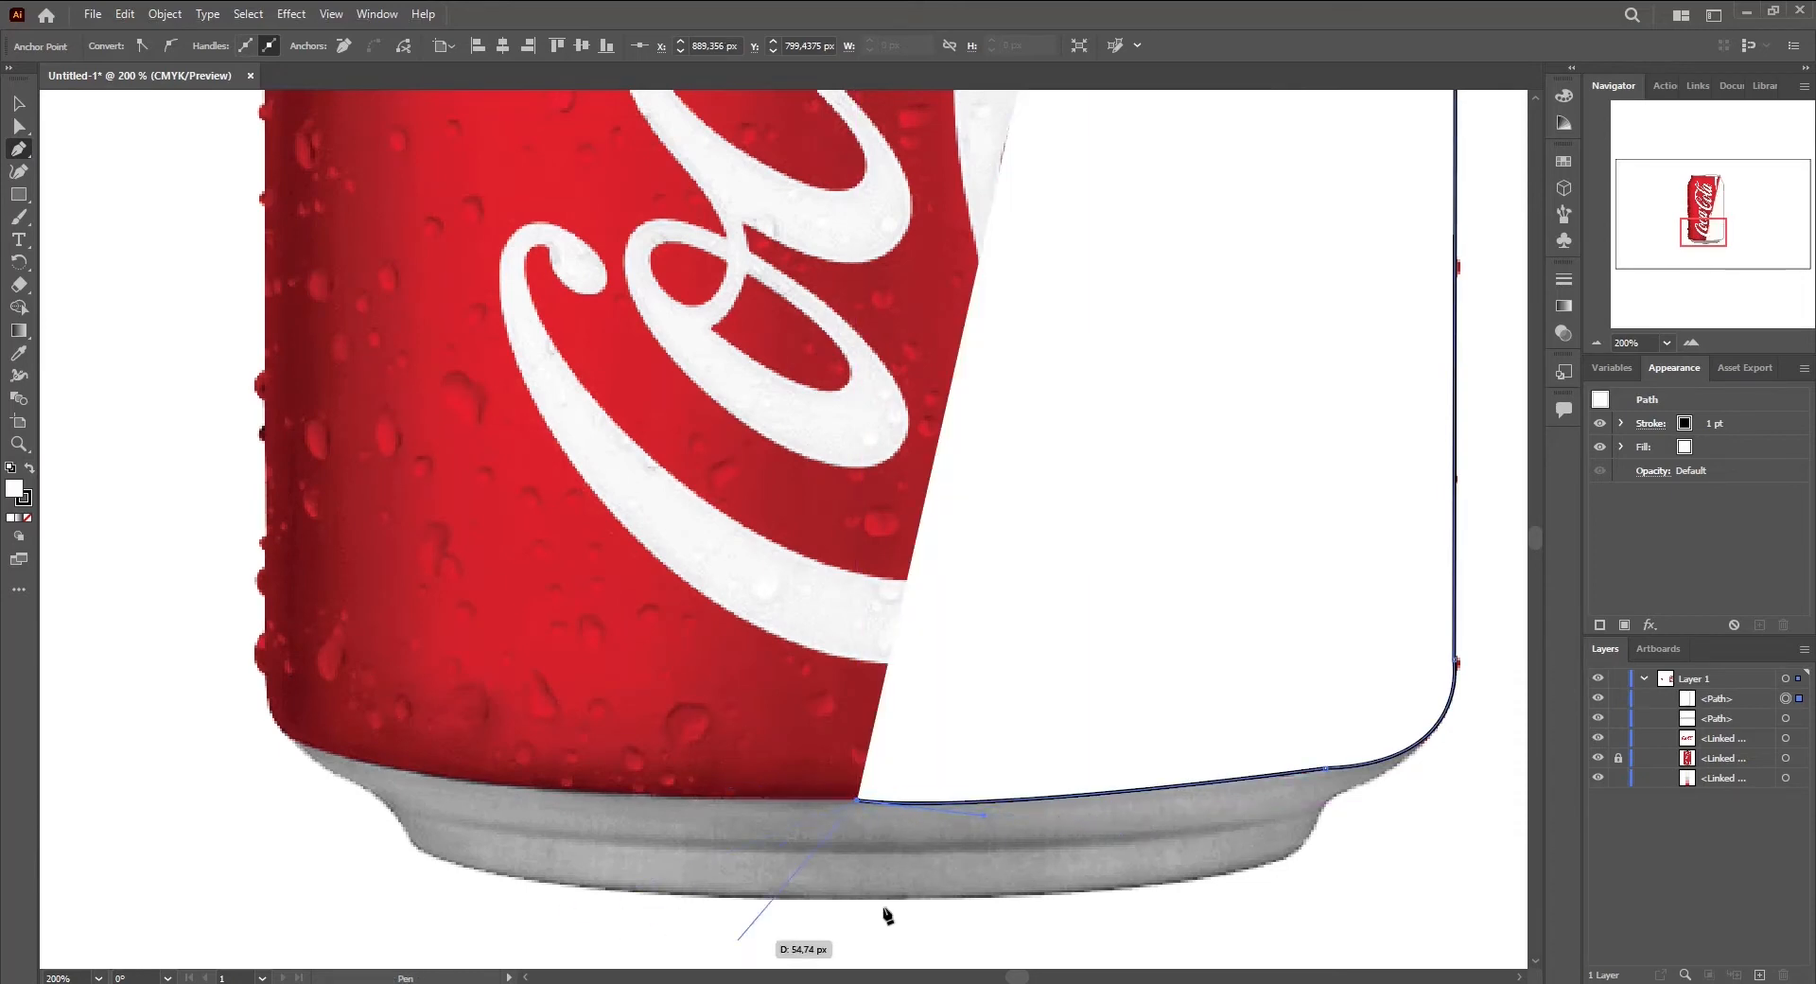
right_click(762, 864)
click(24, 105)
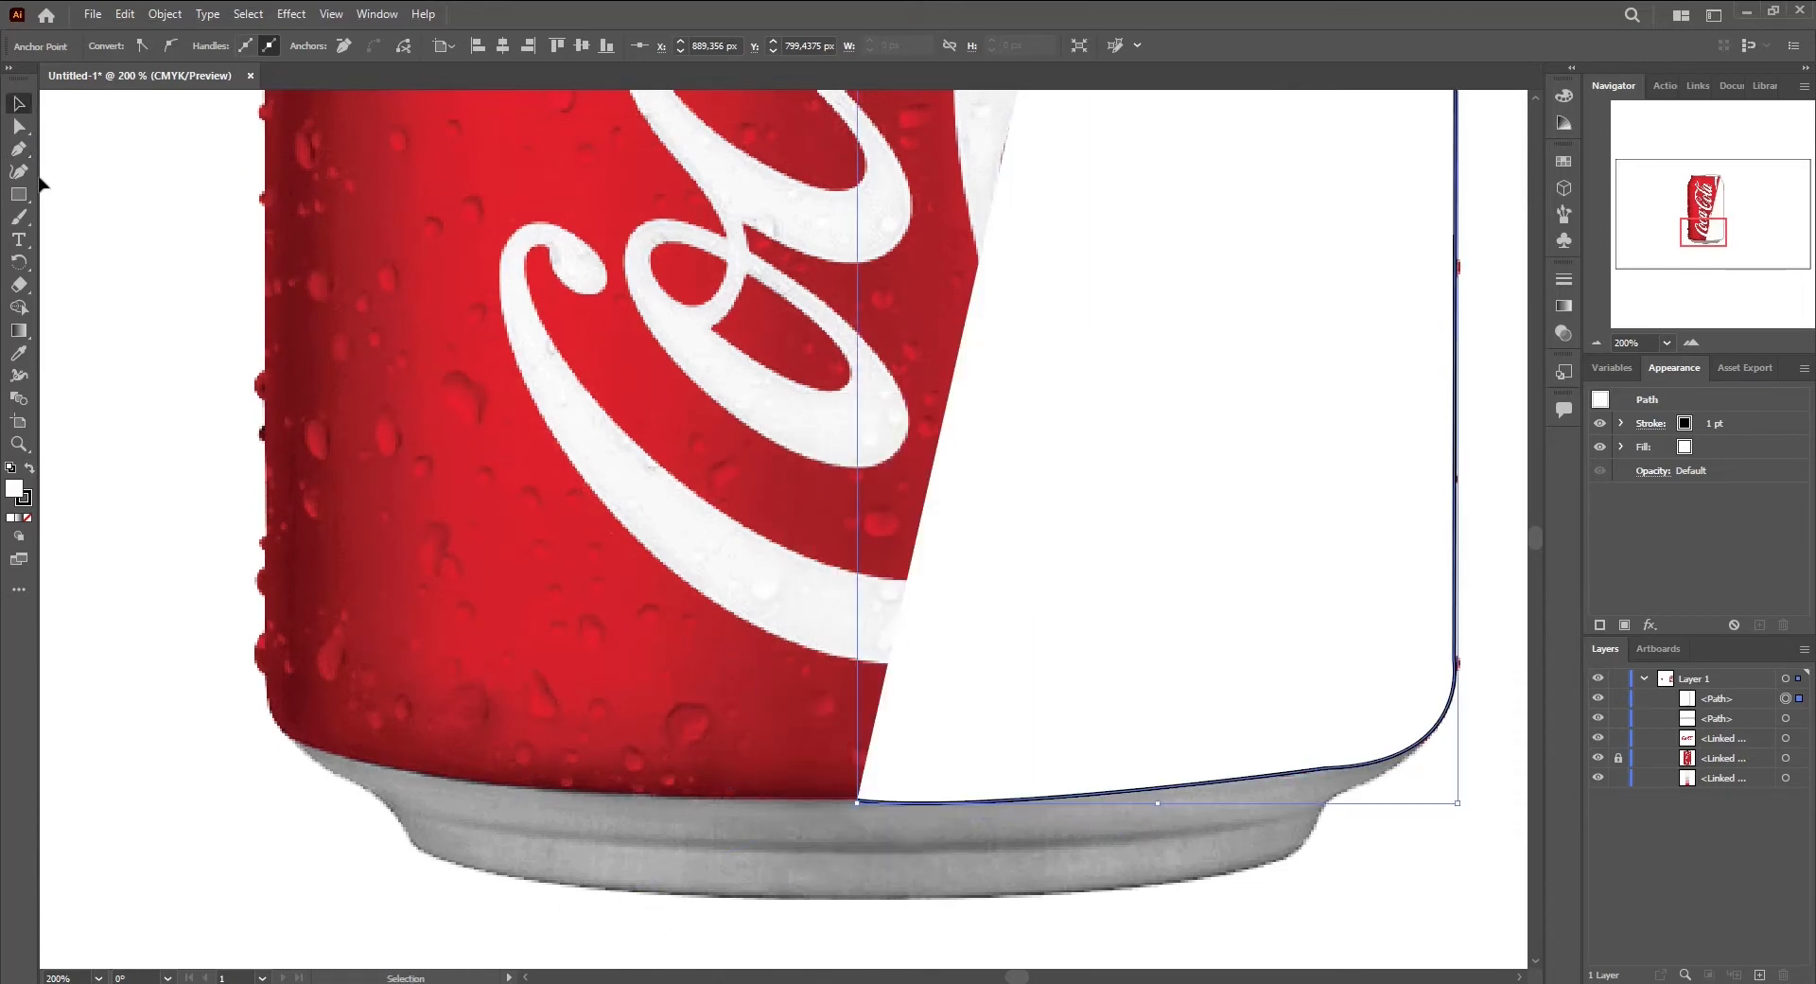
Start a separate Pen path at the body's lower right corner and trace the inward curve of the silver base
click(19, 150)
scroll(1456, 754, up, 3)
scroll(1309, 807, down, 2)
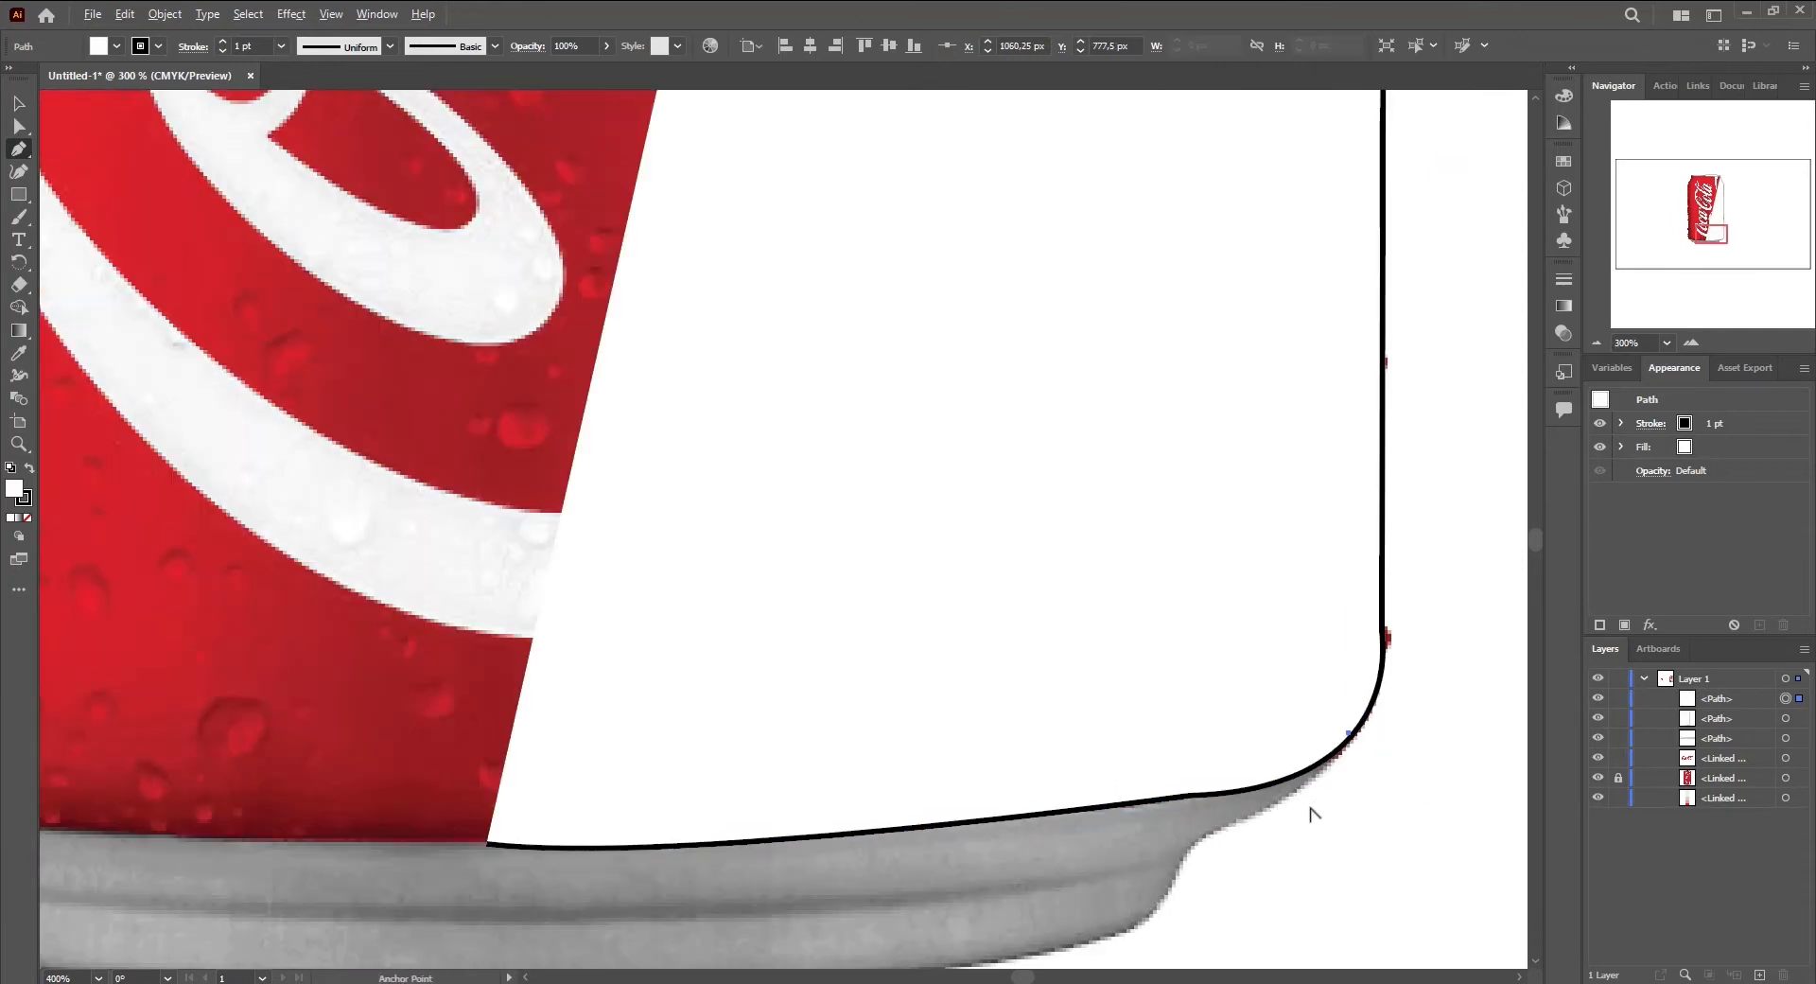
drag(1279, 733, 1200, 802)
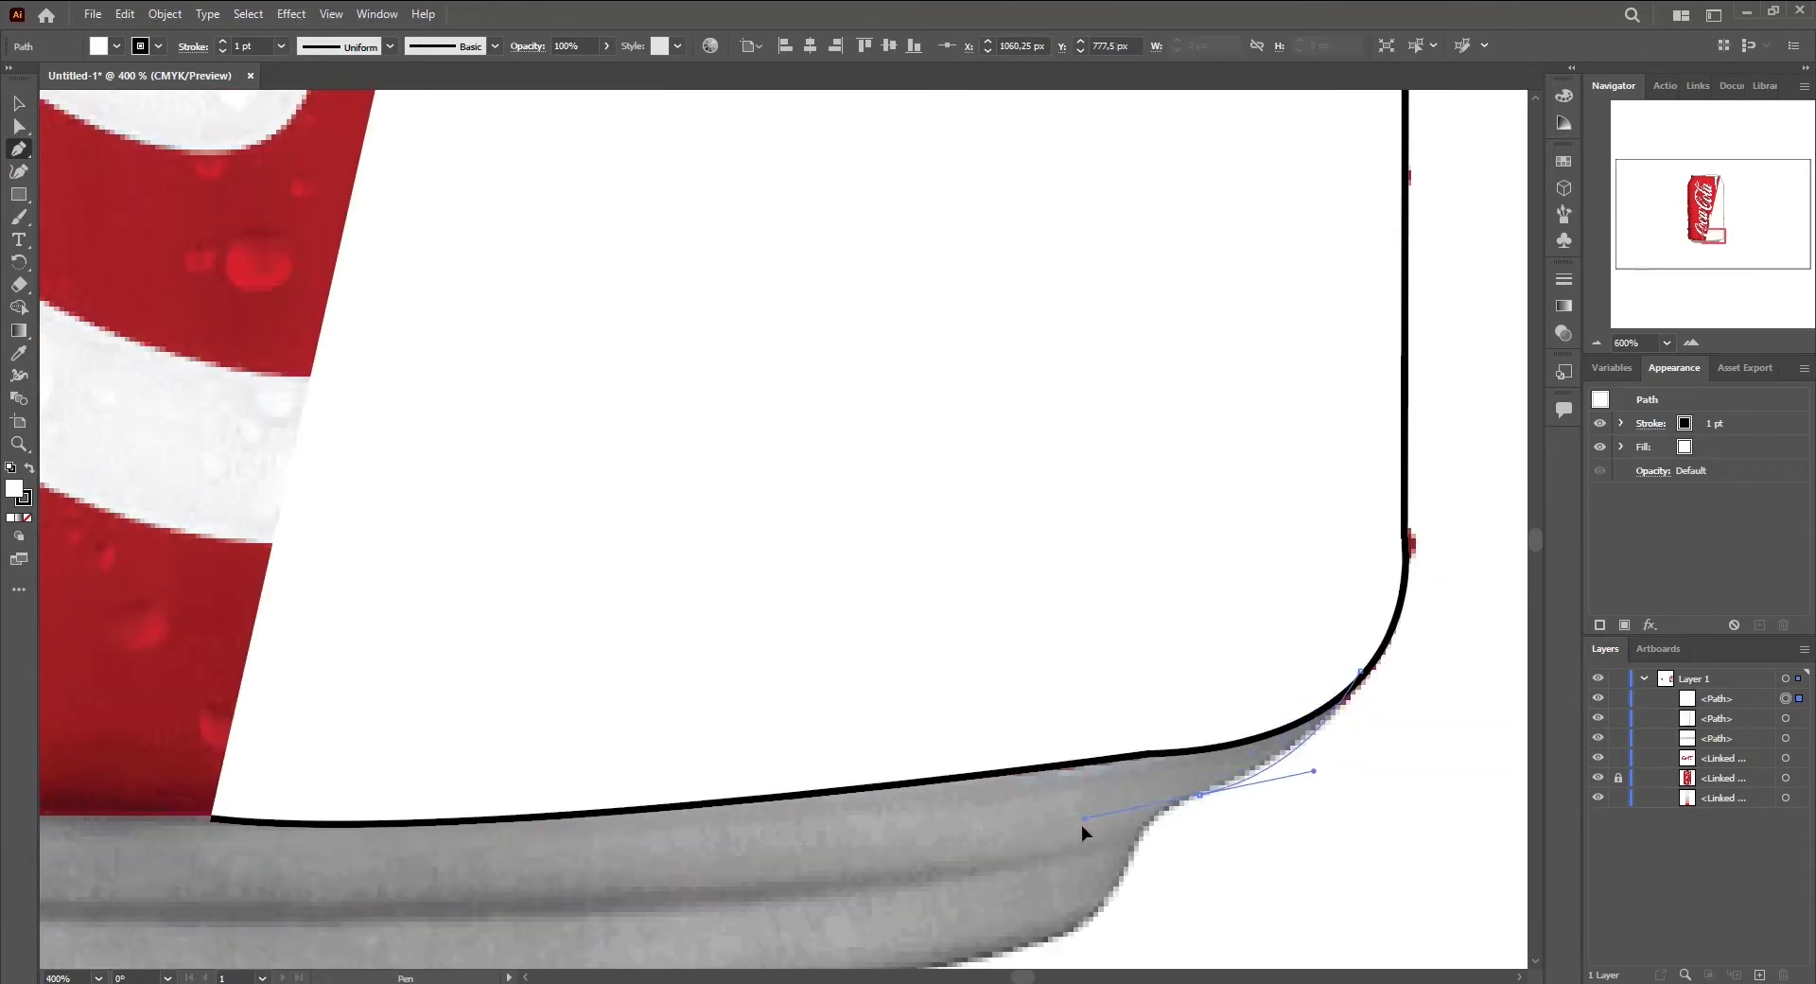
drag(1082, 825, 1081, 825)
drag(1199, 794, 1131, 869)
drag(1129, 862, 1120, 914)
alt+click(1130, 859)
Continue the base path around its lower corner and along the can's bottom edge to the center
scroll(1079, 897, down, 1)
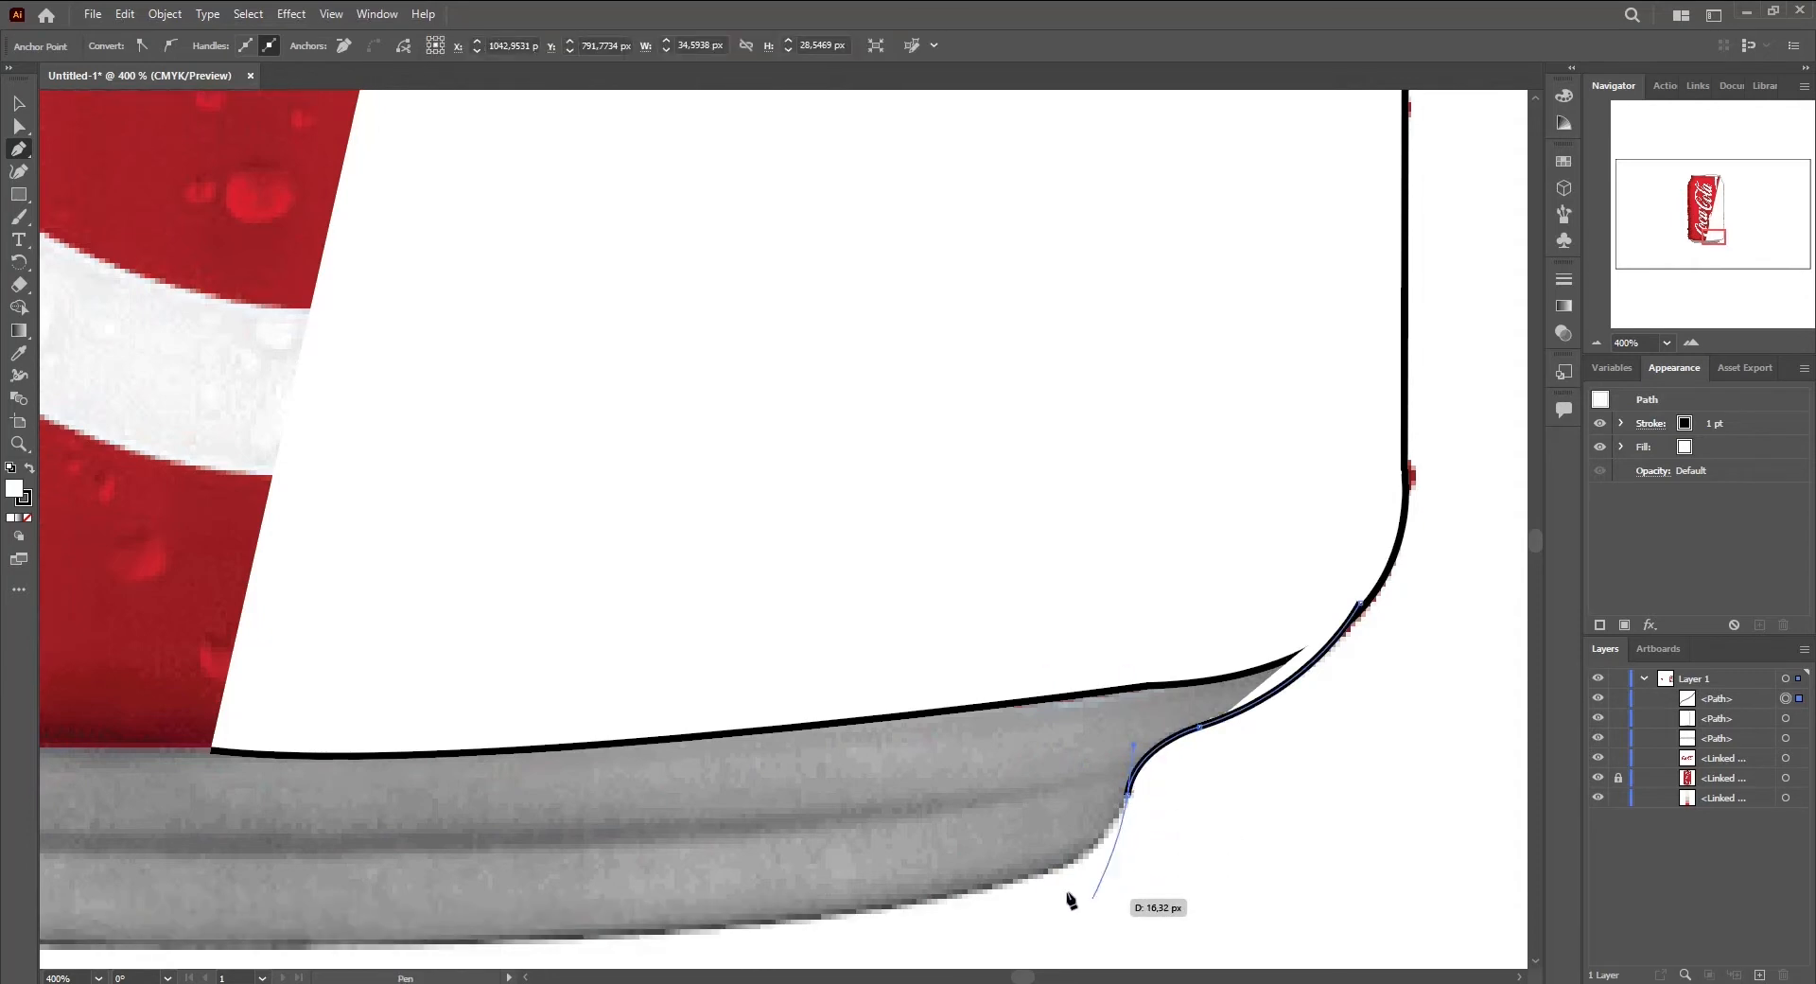
drag(1031, 877, 1003, 889)
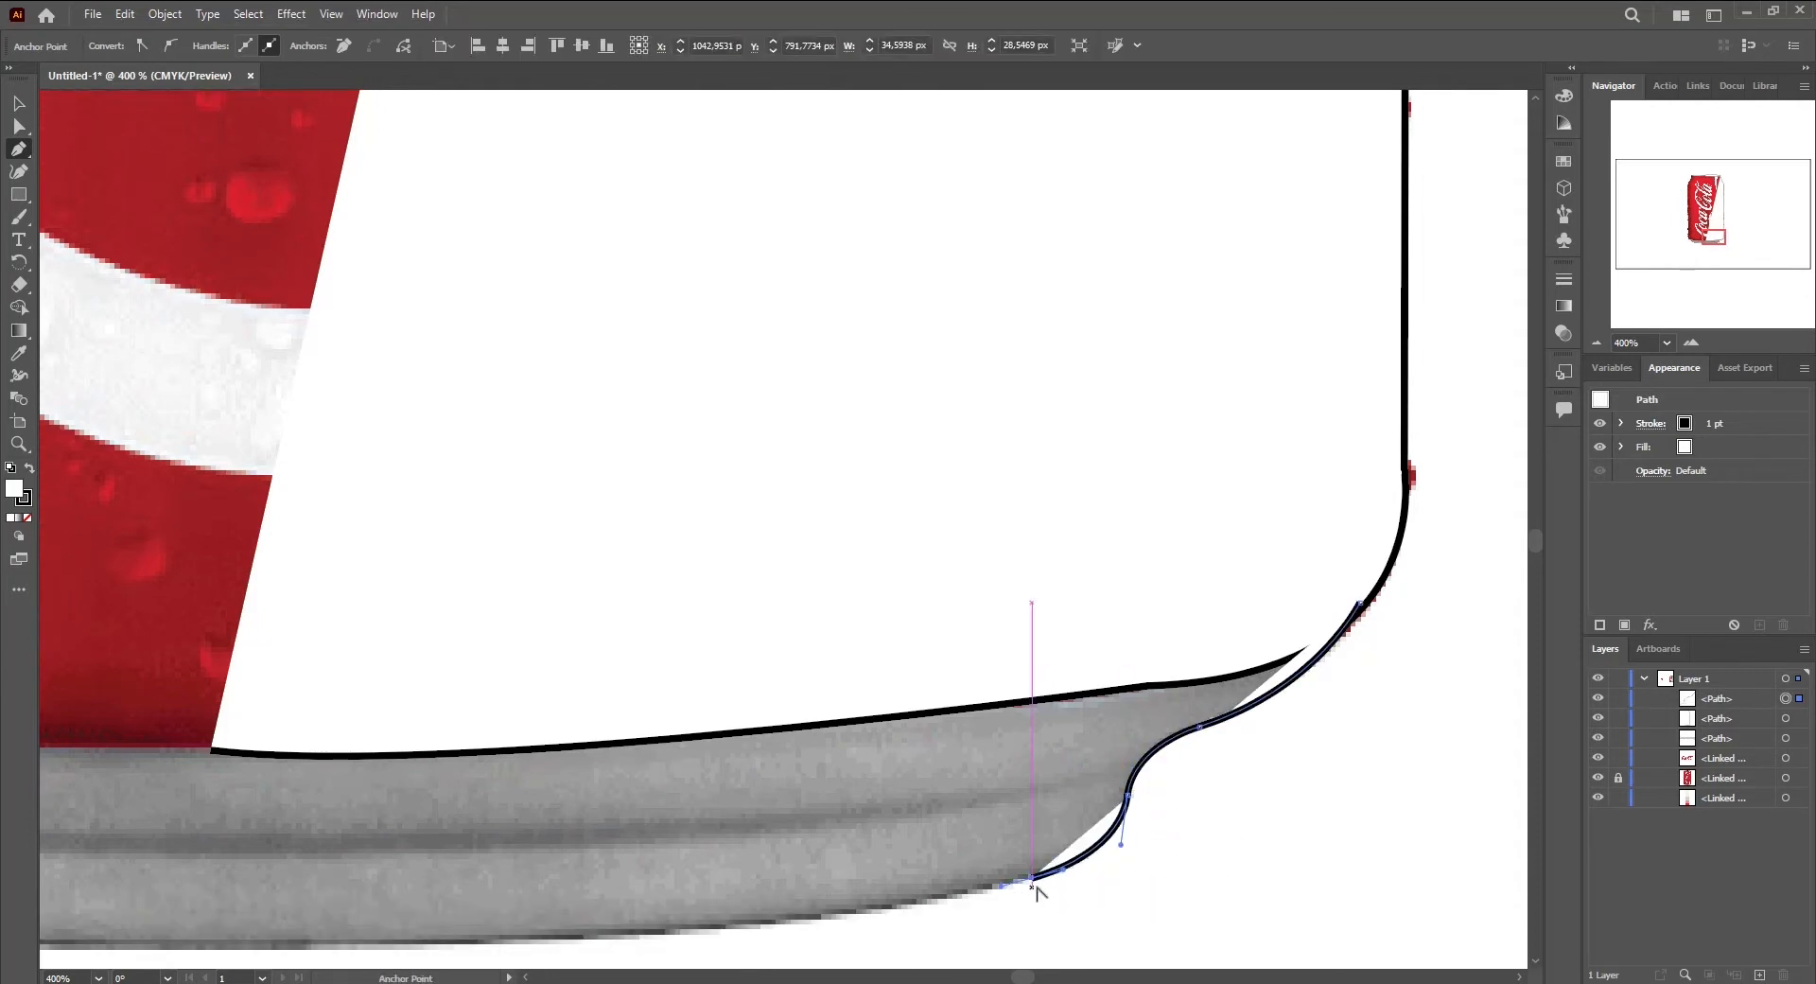
alt+click(1032, 874)
scroll(798, 940, down, 1)
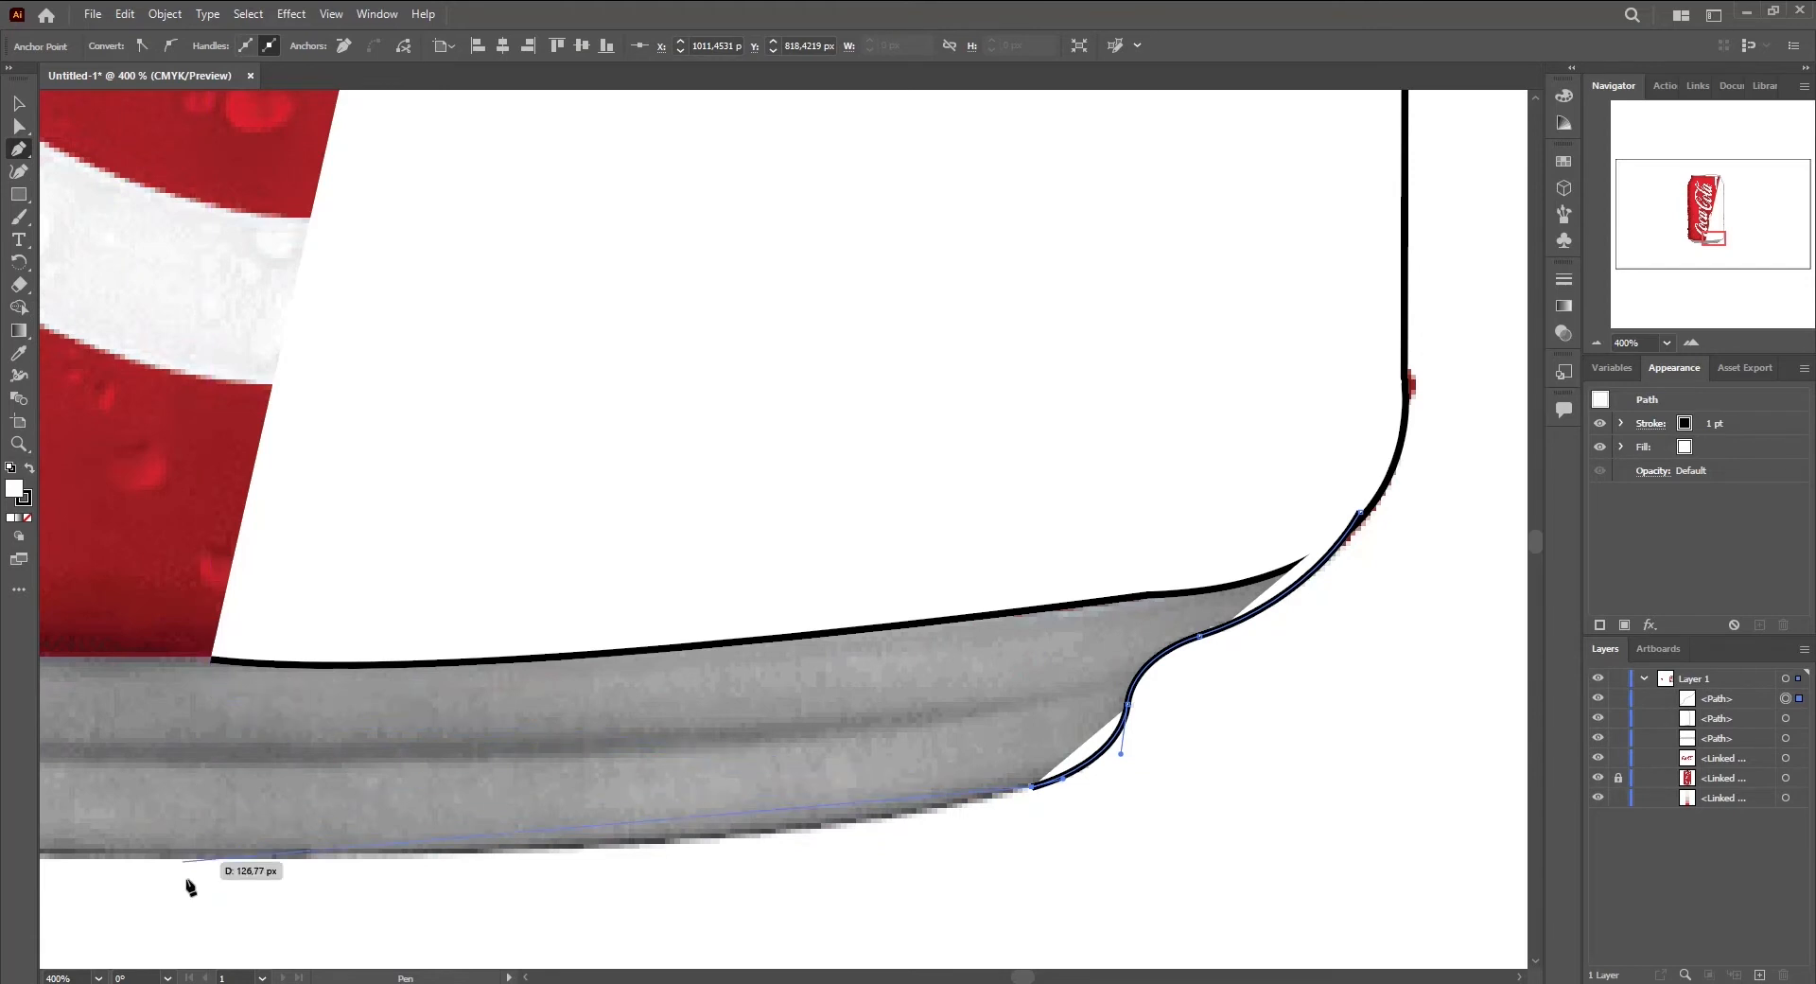
drag(212, 863, 471, 834)
scroll(89, 794, down, 1)
click(821, 843)
scroll(821, 846, down, 5)
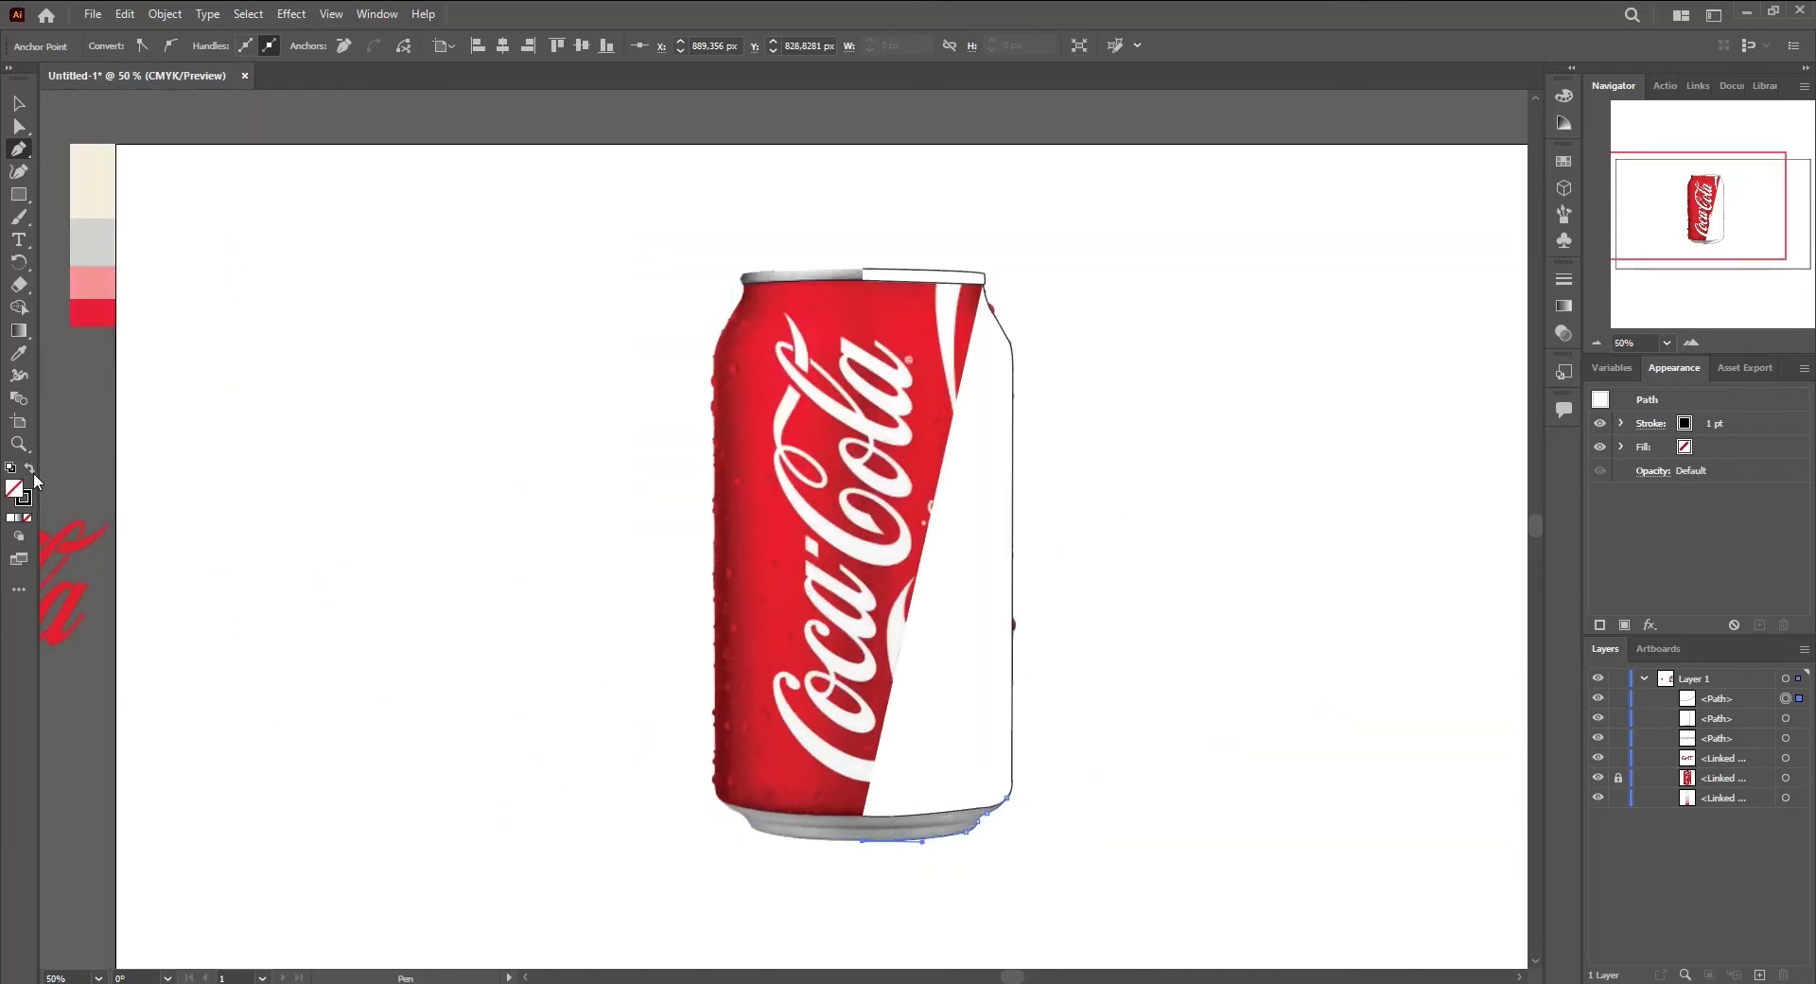
Remove the fill from the base path and the body path
click(28, 515)
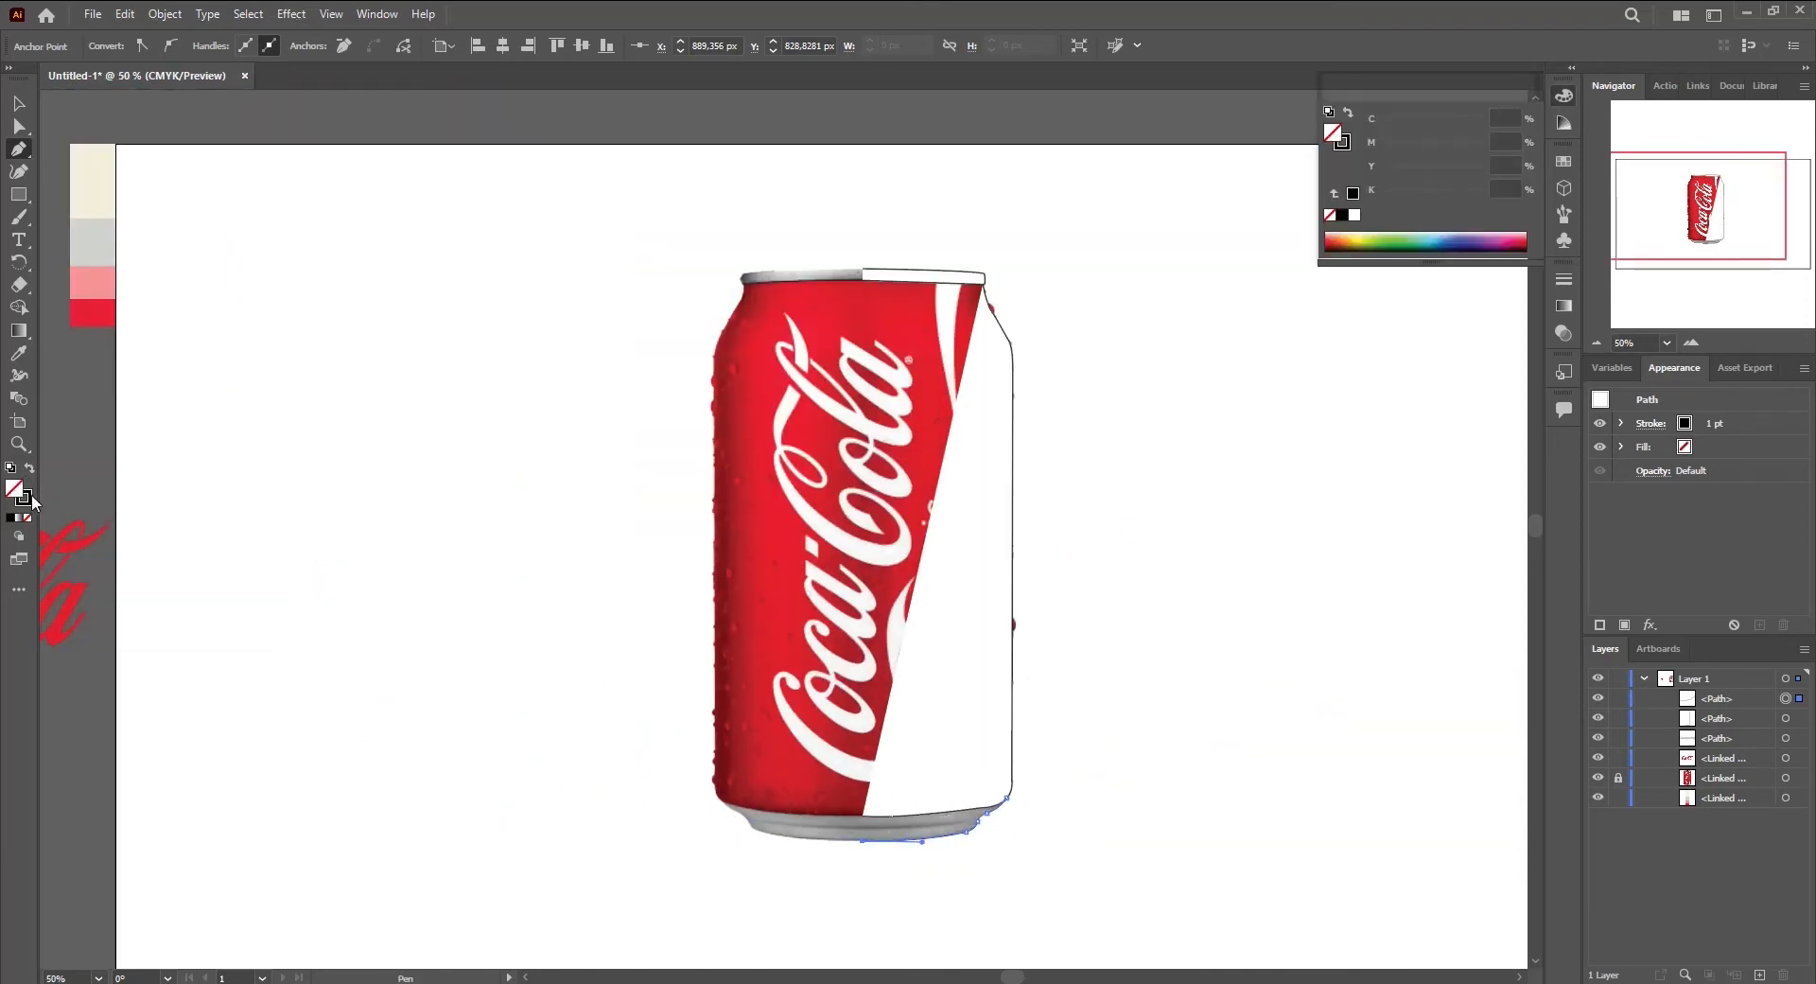
key(v)
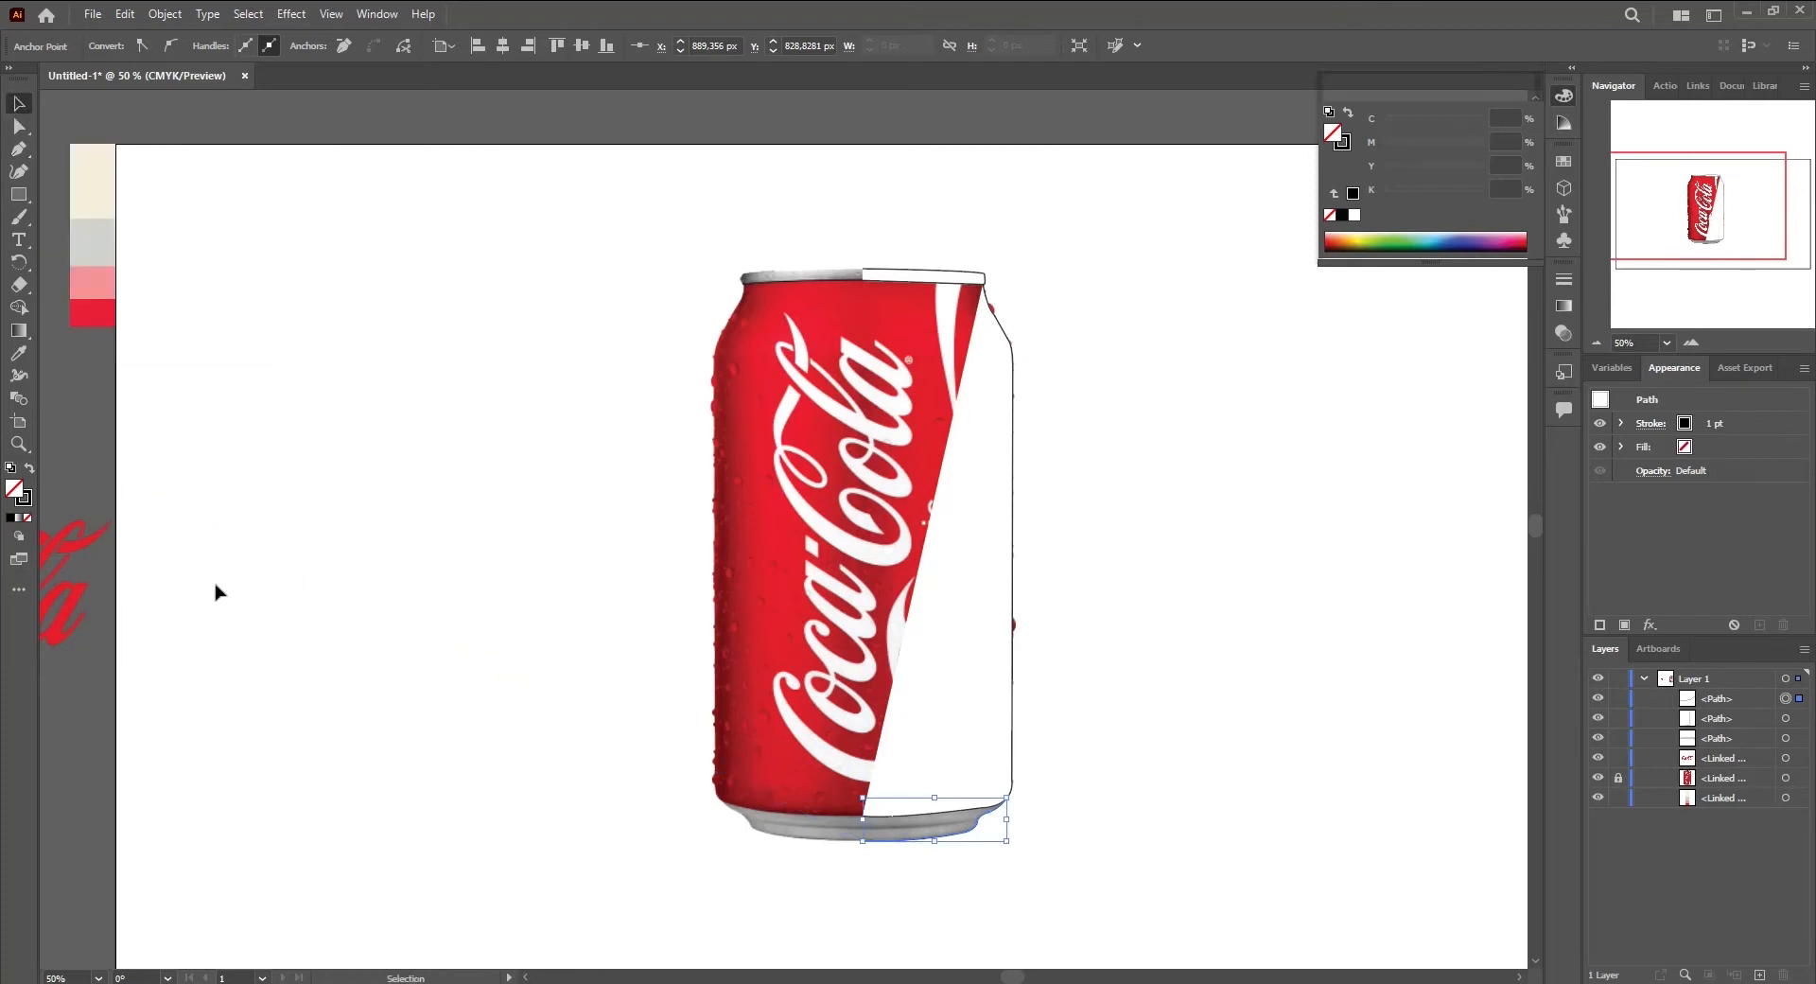
click(981, 516)
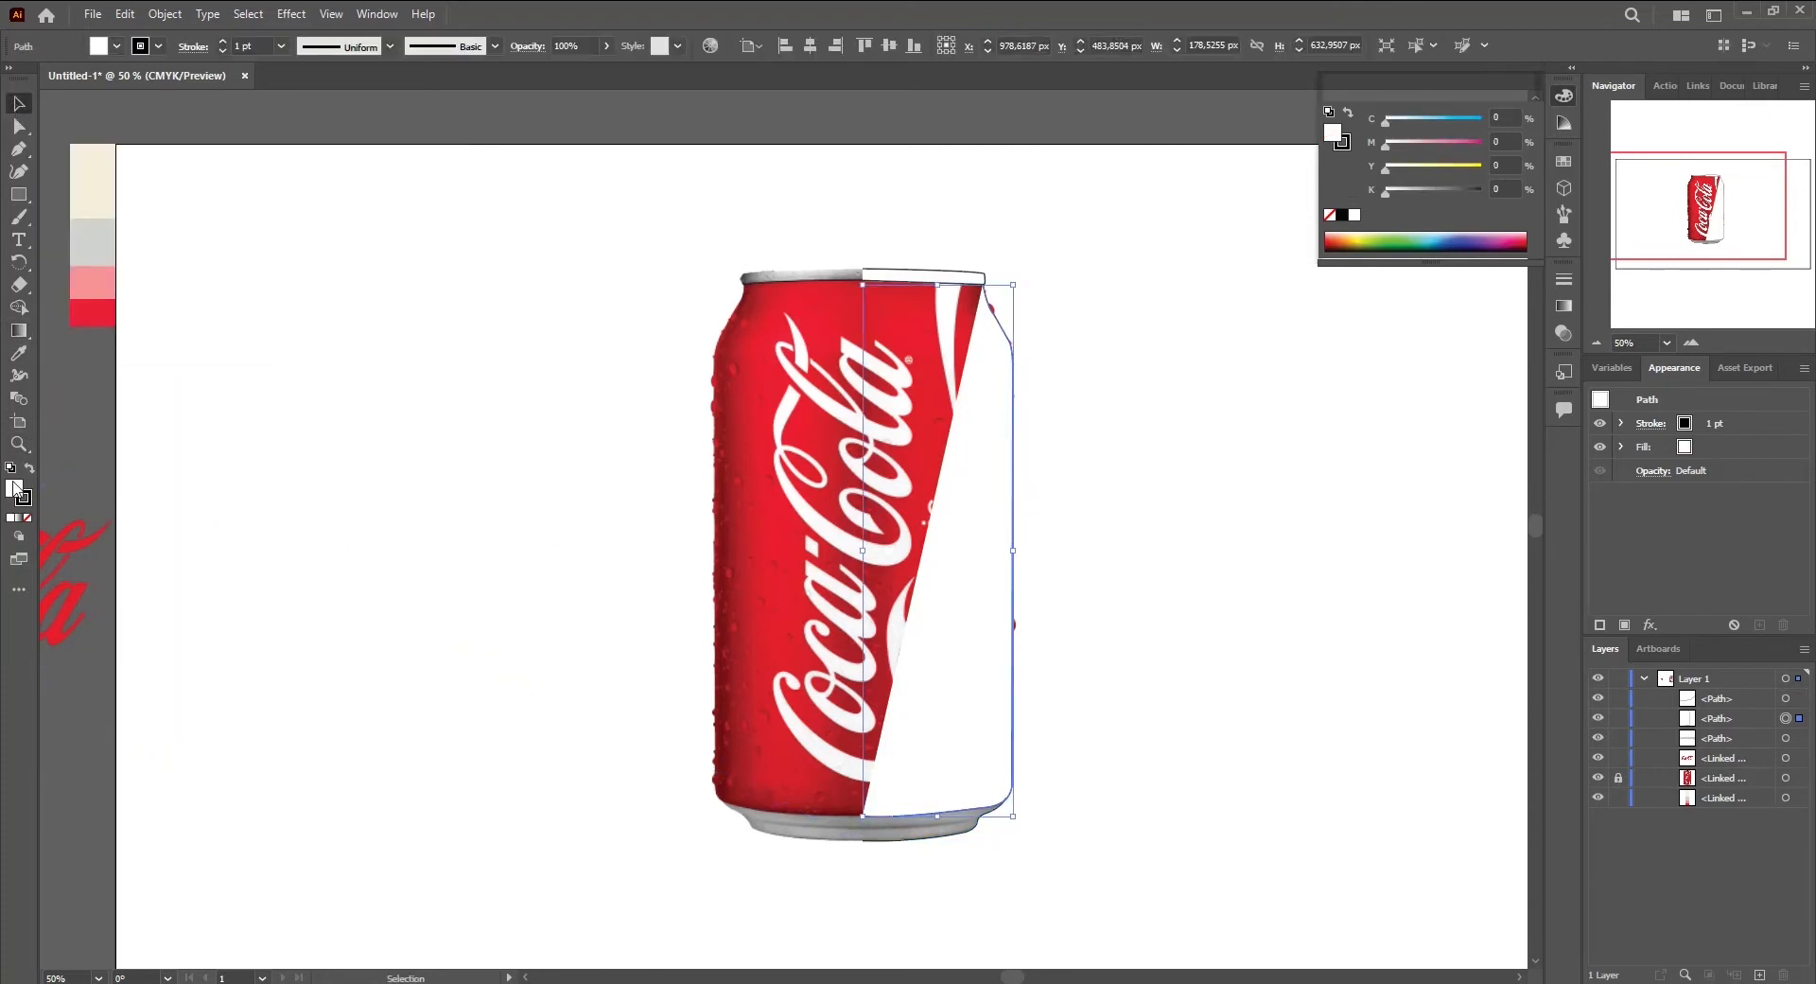
click(27, 519)
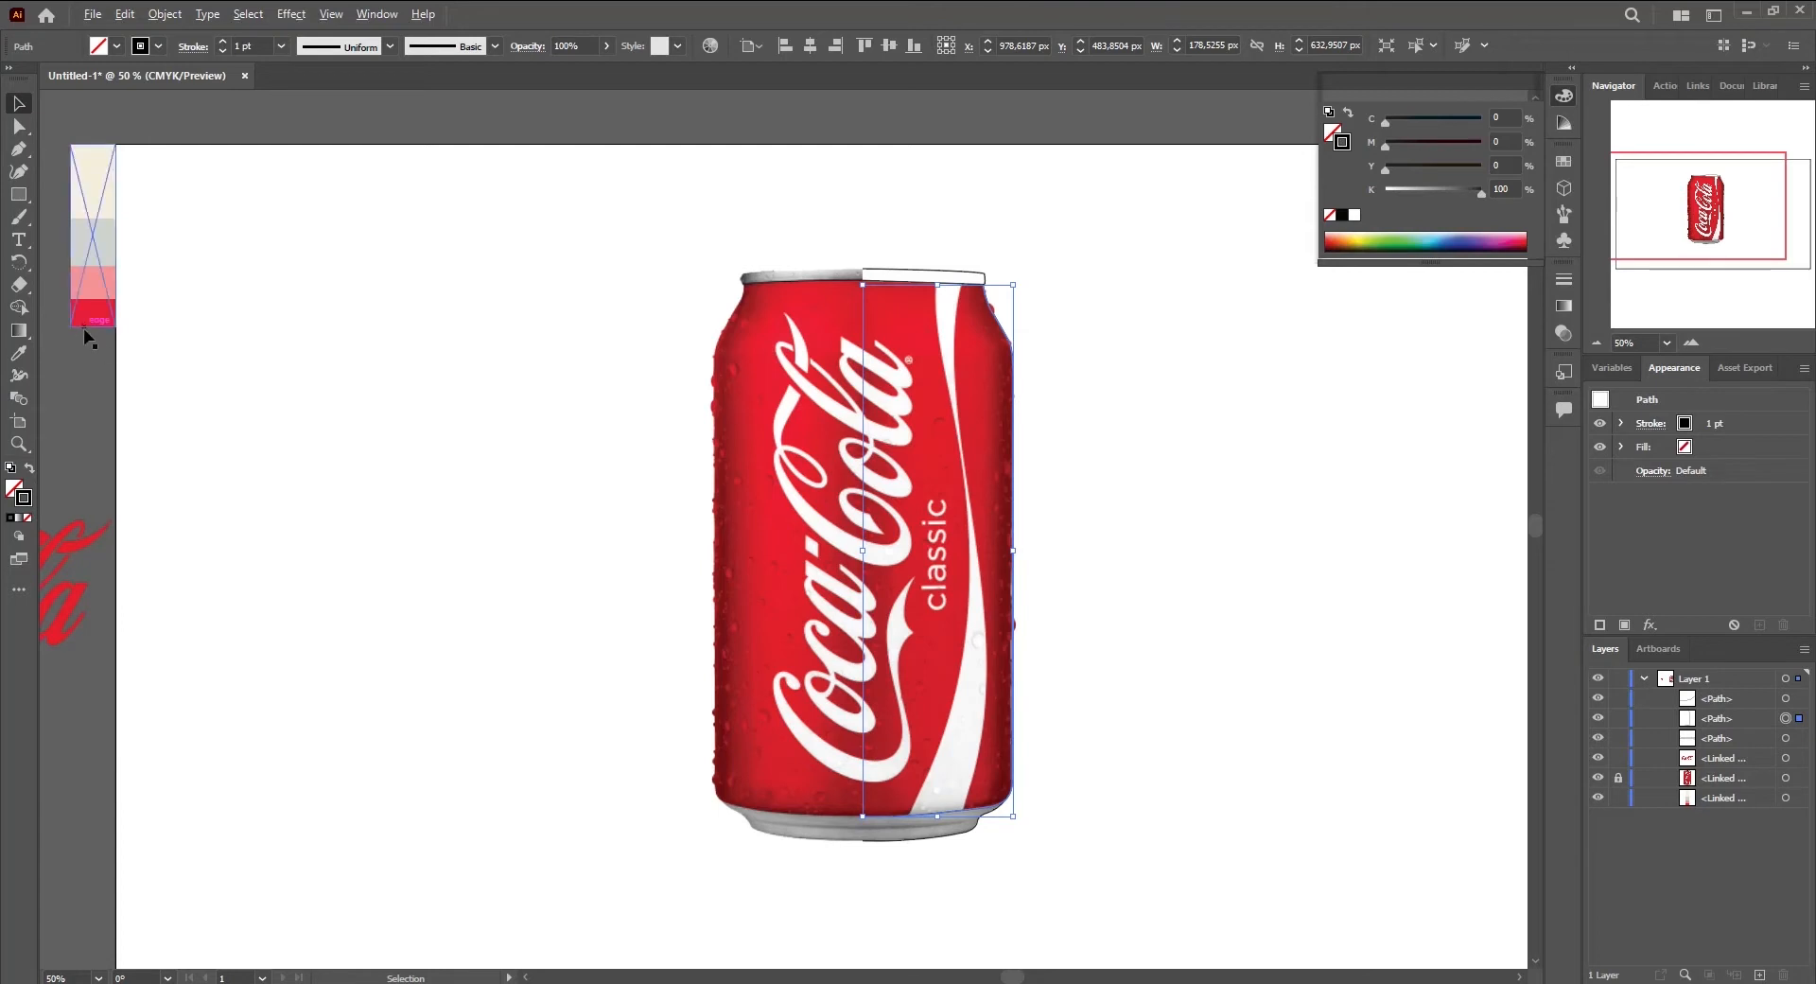
Sample the red swatch of the color palette and apply it to the body path as stroke, with no fill
key(i)
click(93, 312)
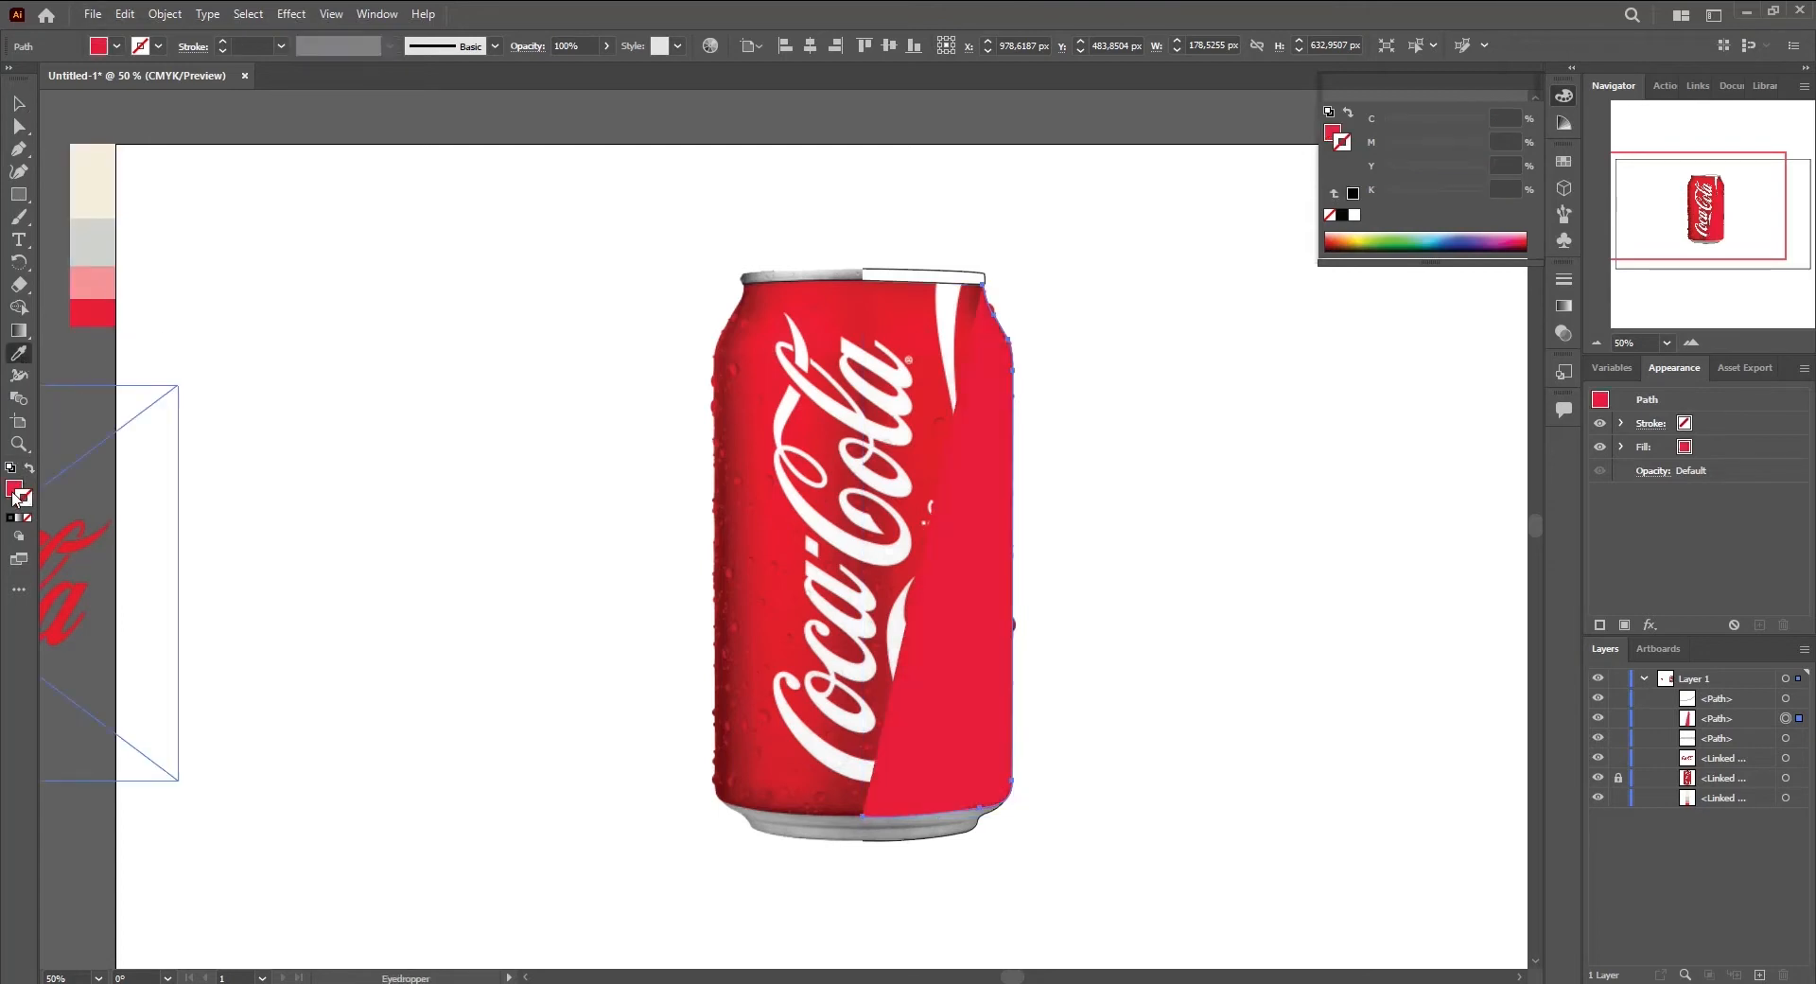
click(29, 467)
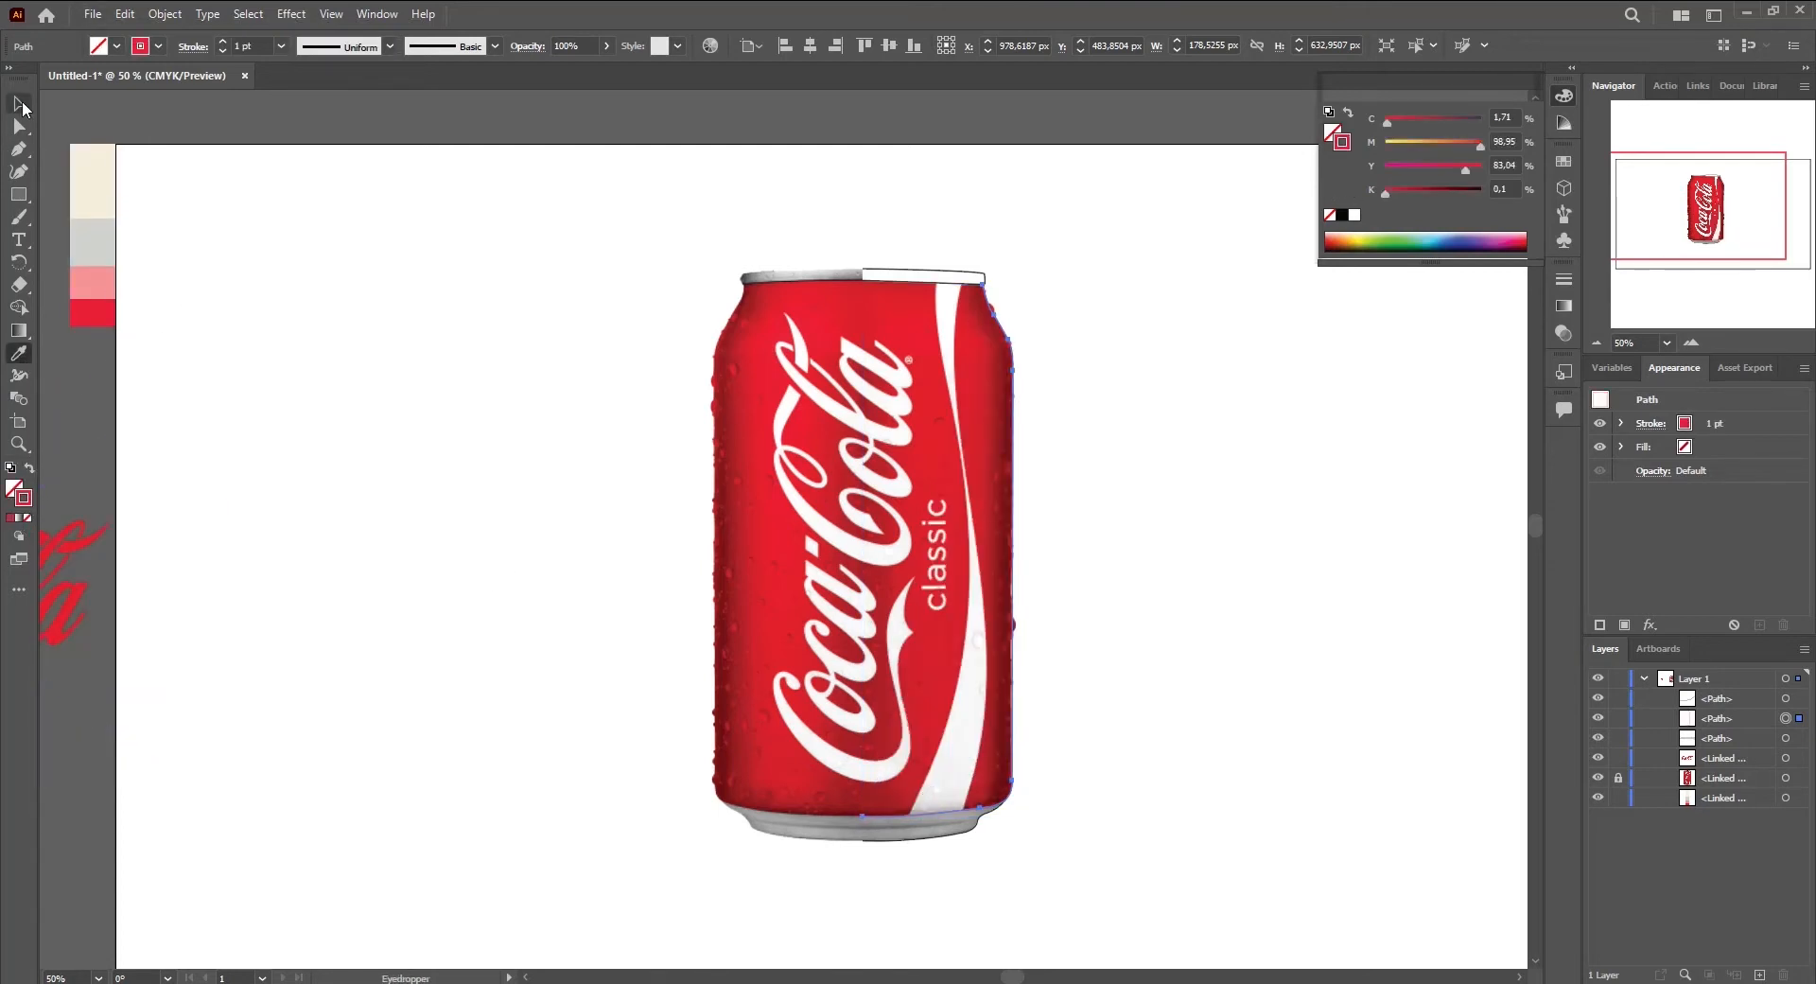
Give the top rim path a sampled light gray stroke and no fill
ctrl+click(913, 274)
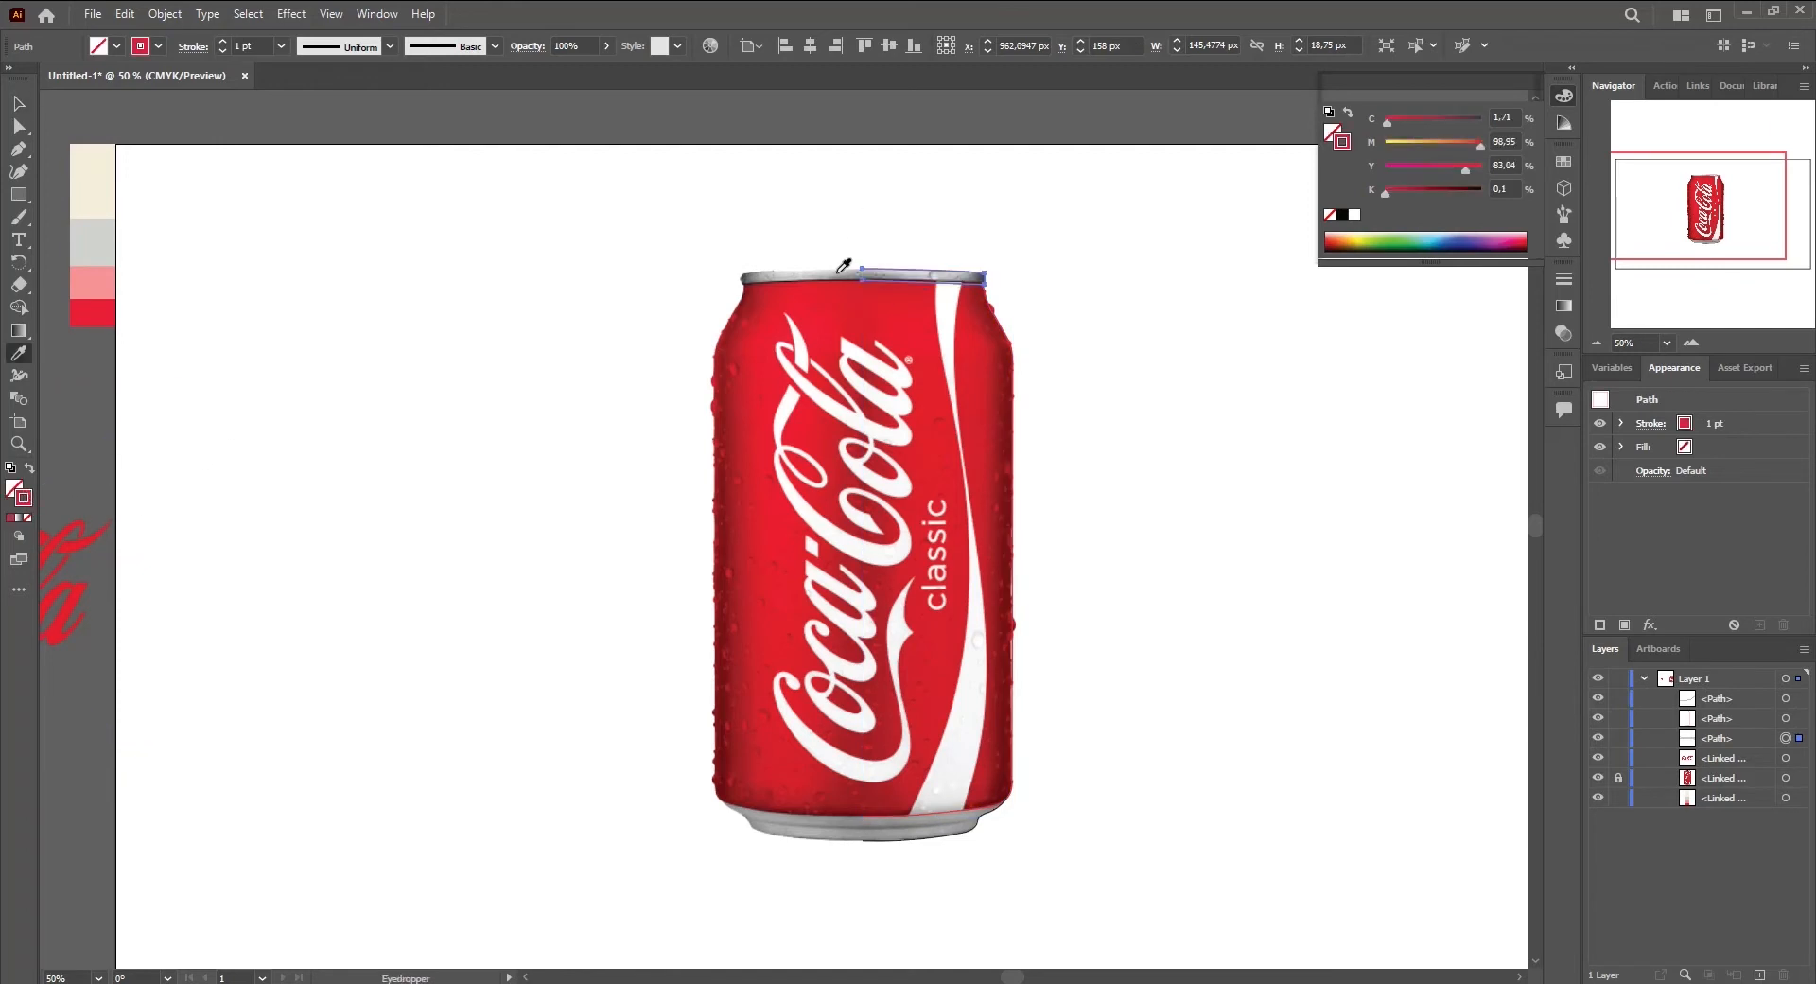
click(914, 276)
click(29, 467)
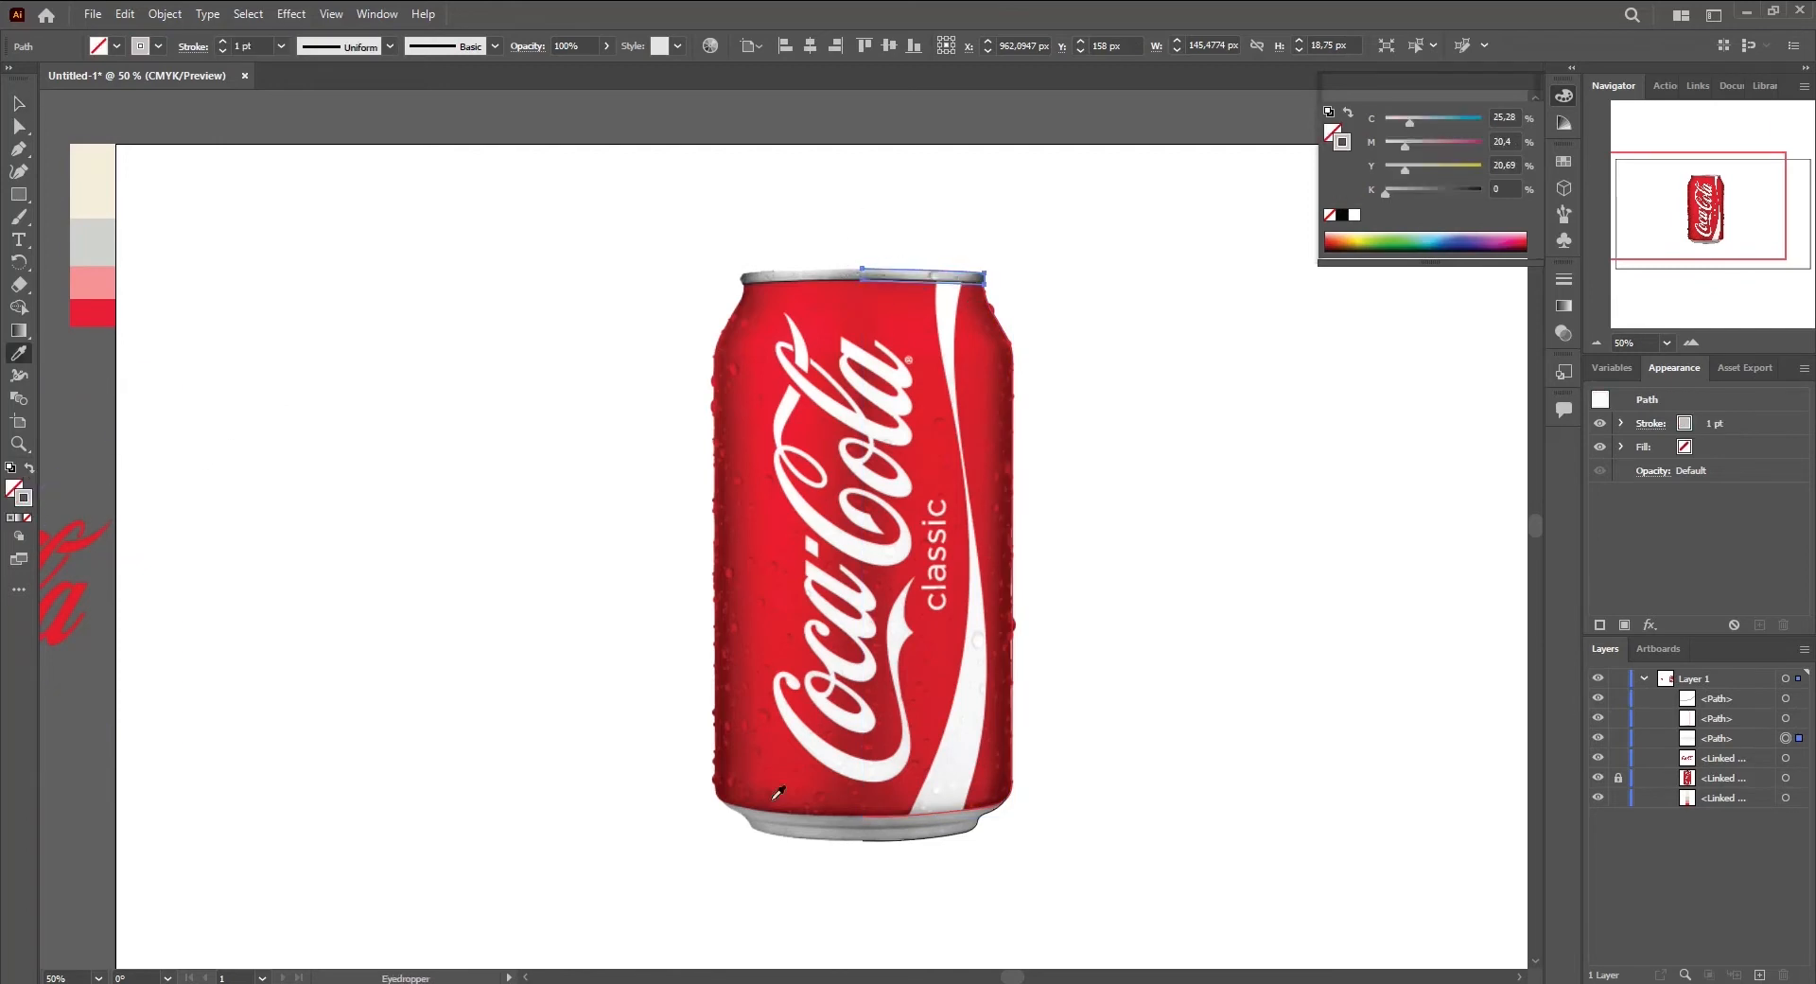
Sample the gray of the can's base and apply it to the base path as stroke, with no fill
key(v)
click(910, 840)
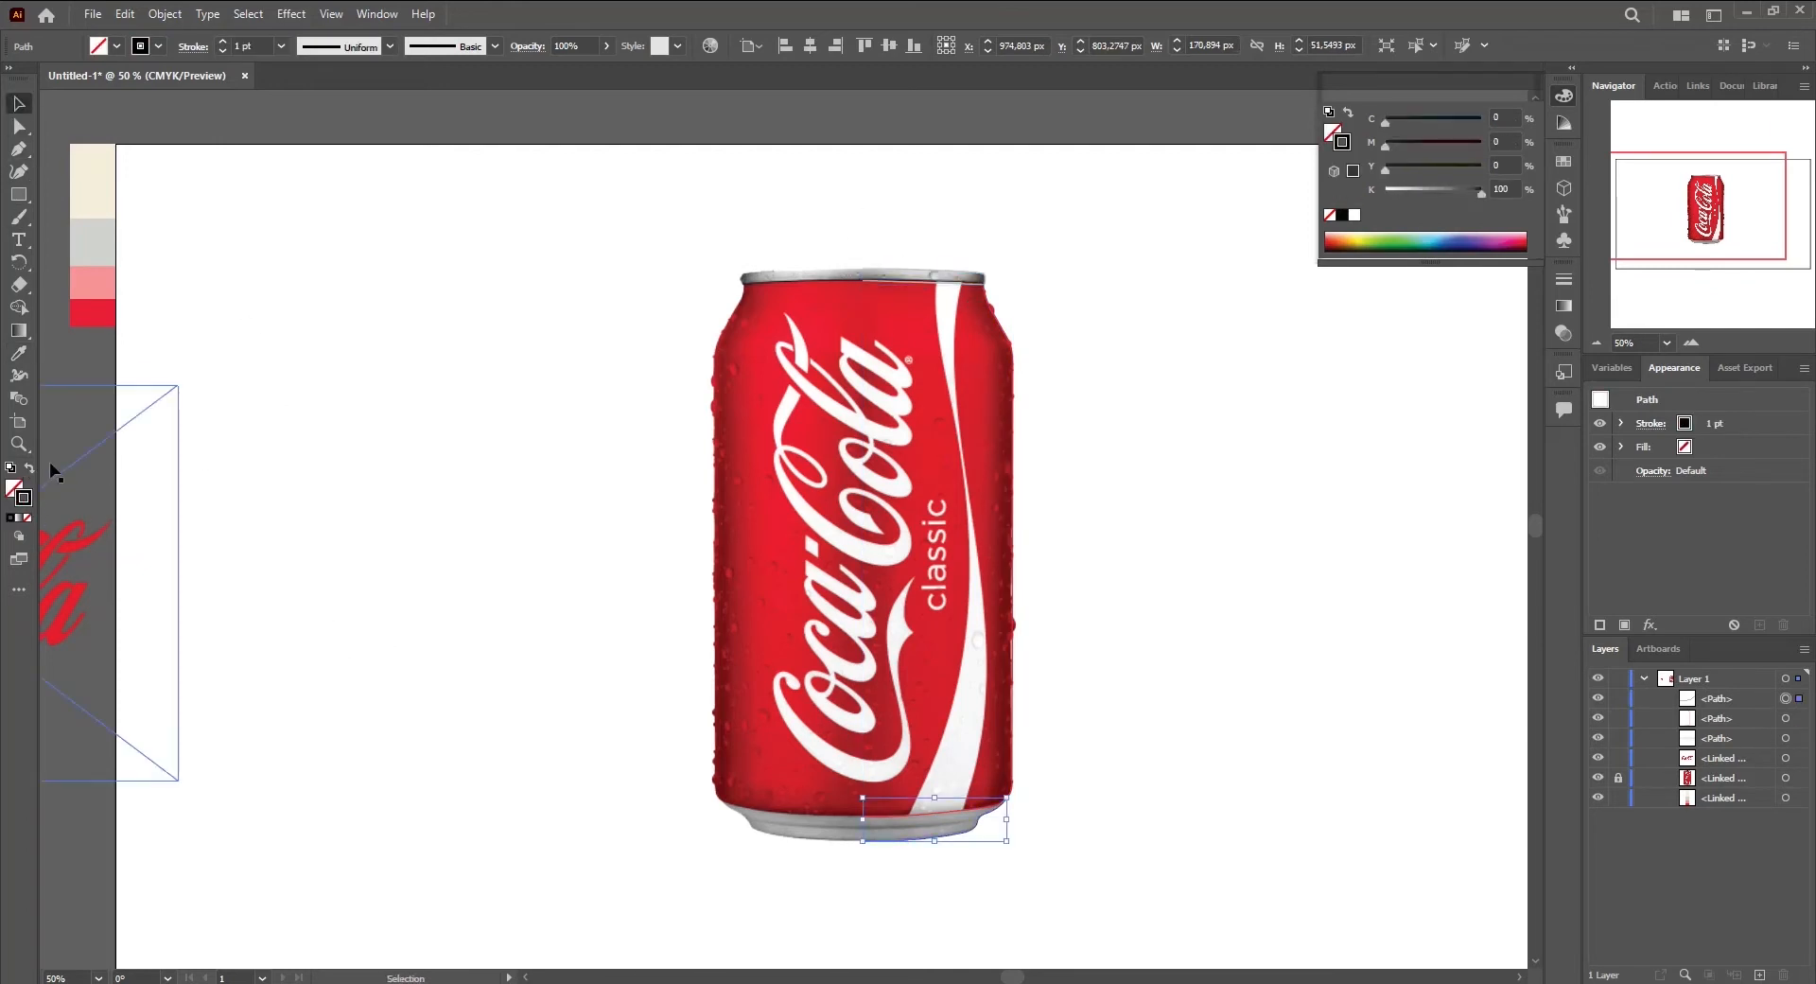
key(i)
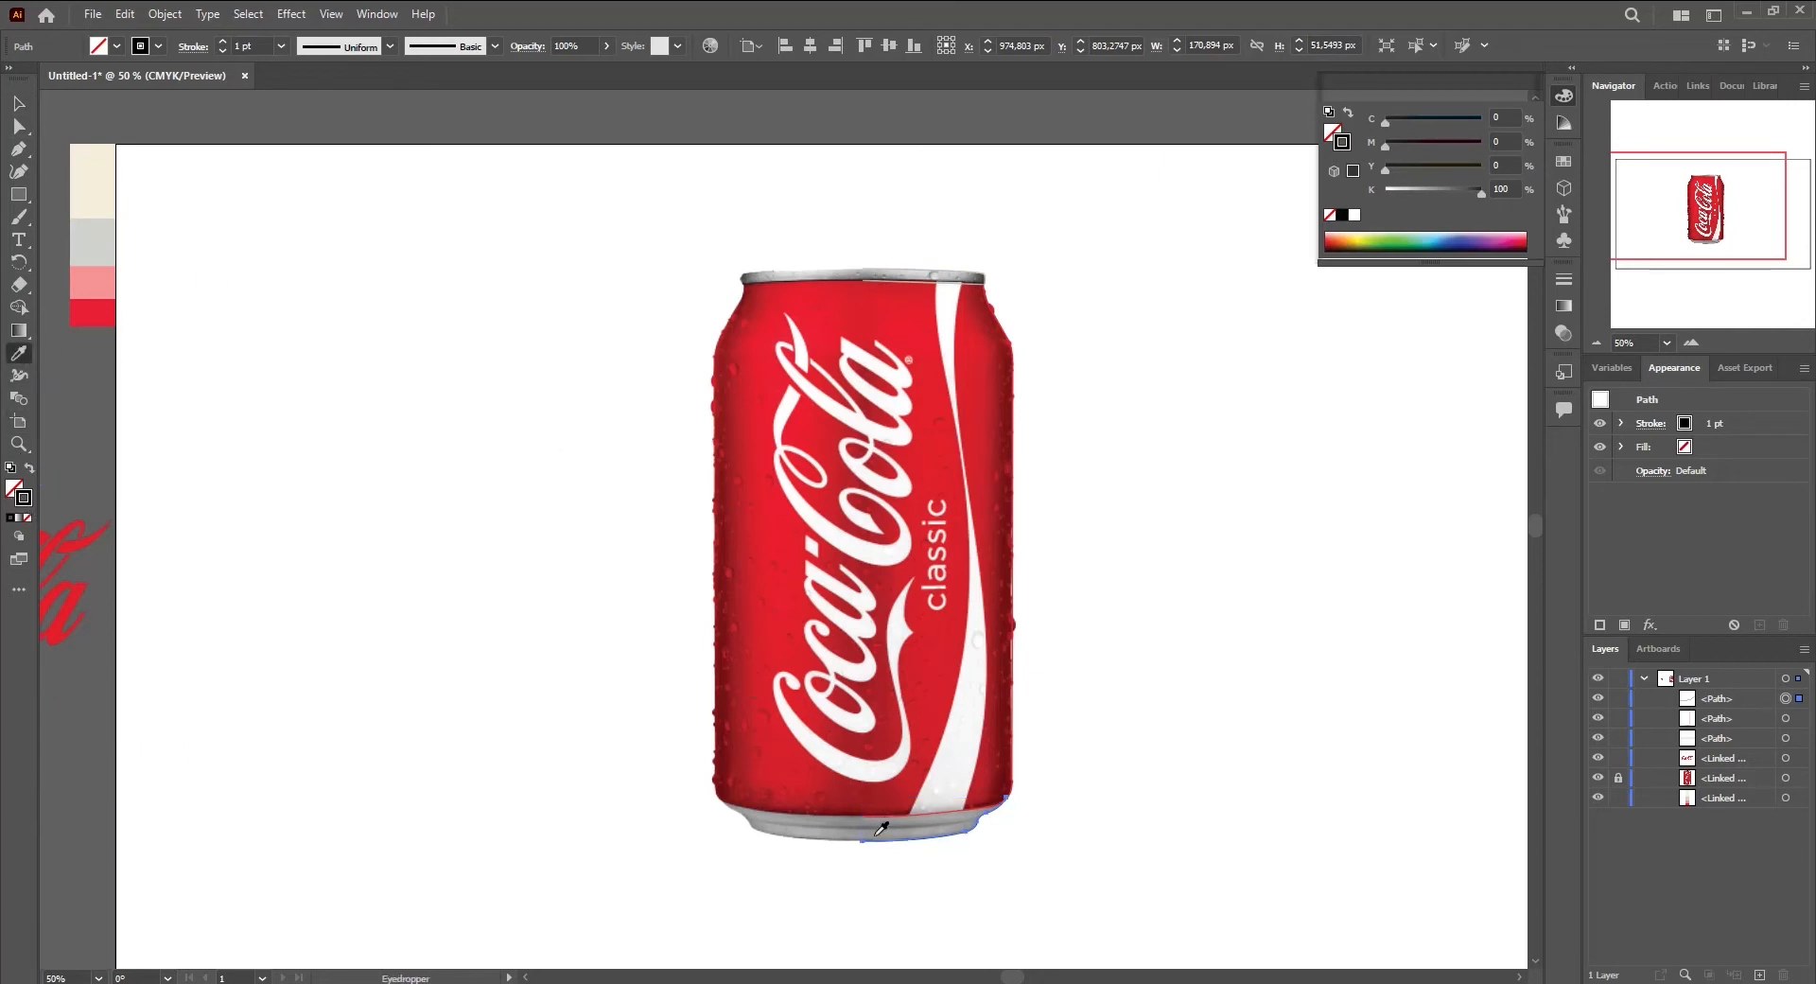
click(876, 834)
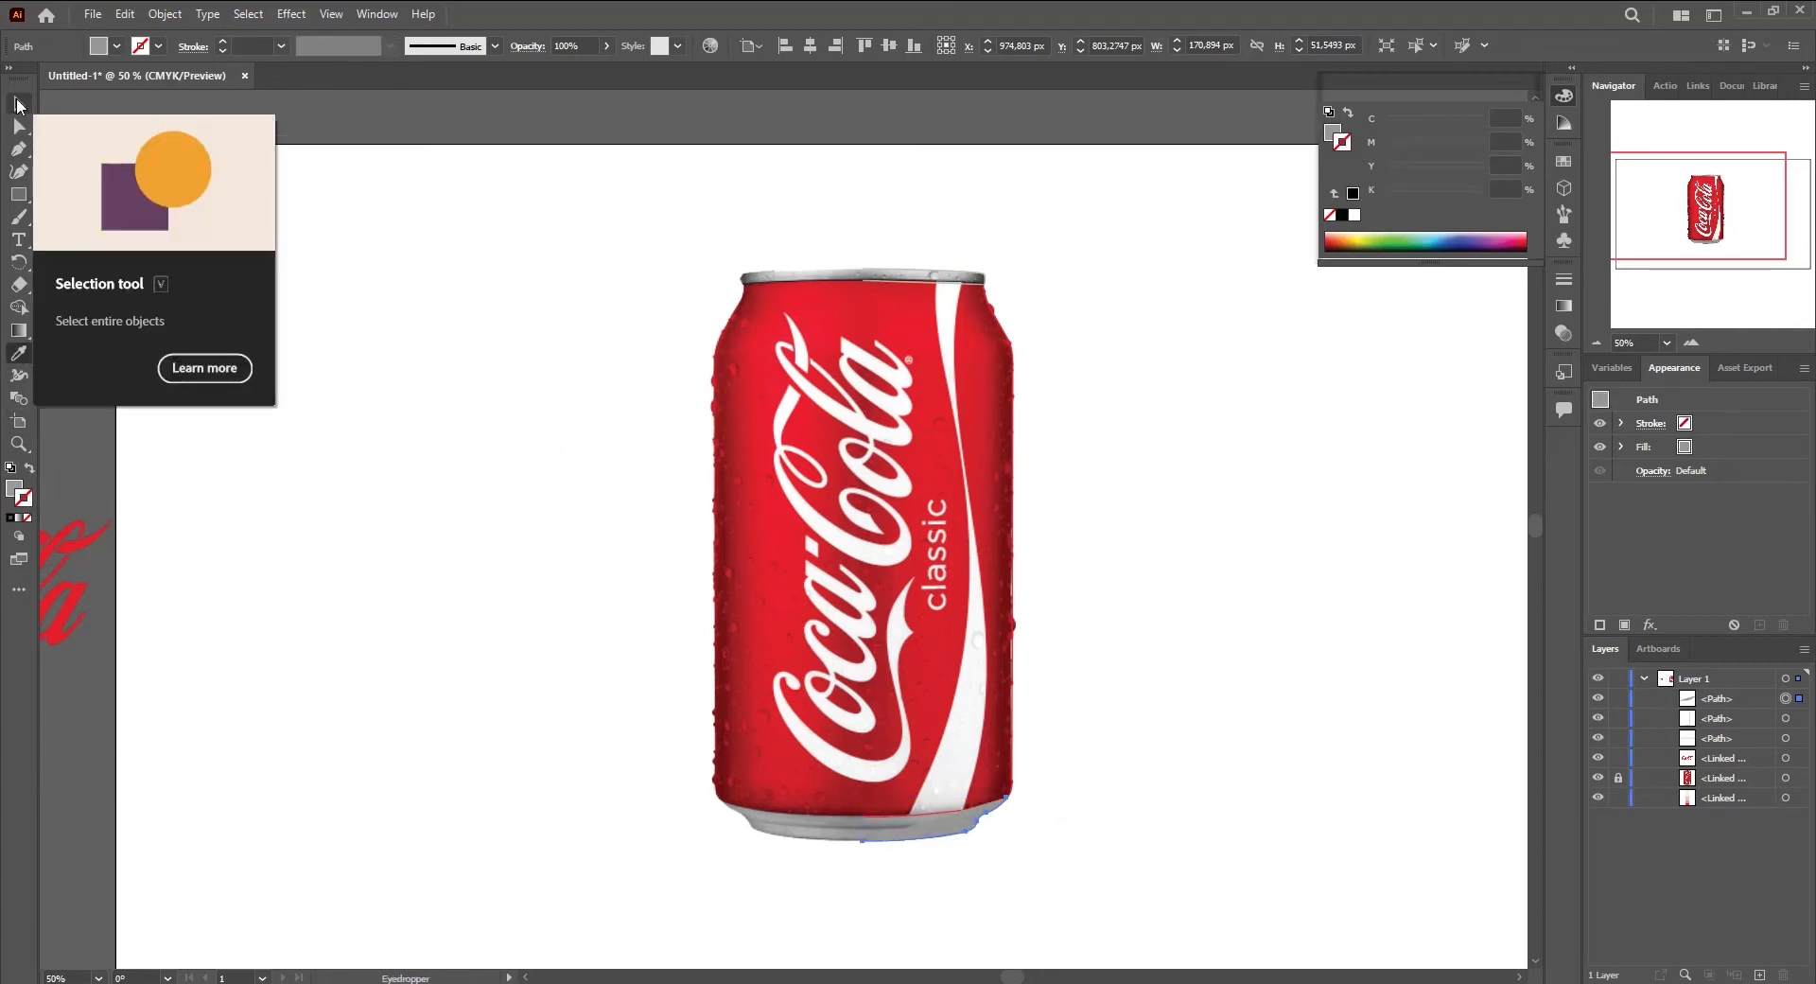
click(15, 98)
key(shift+x)
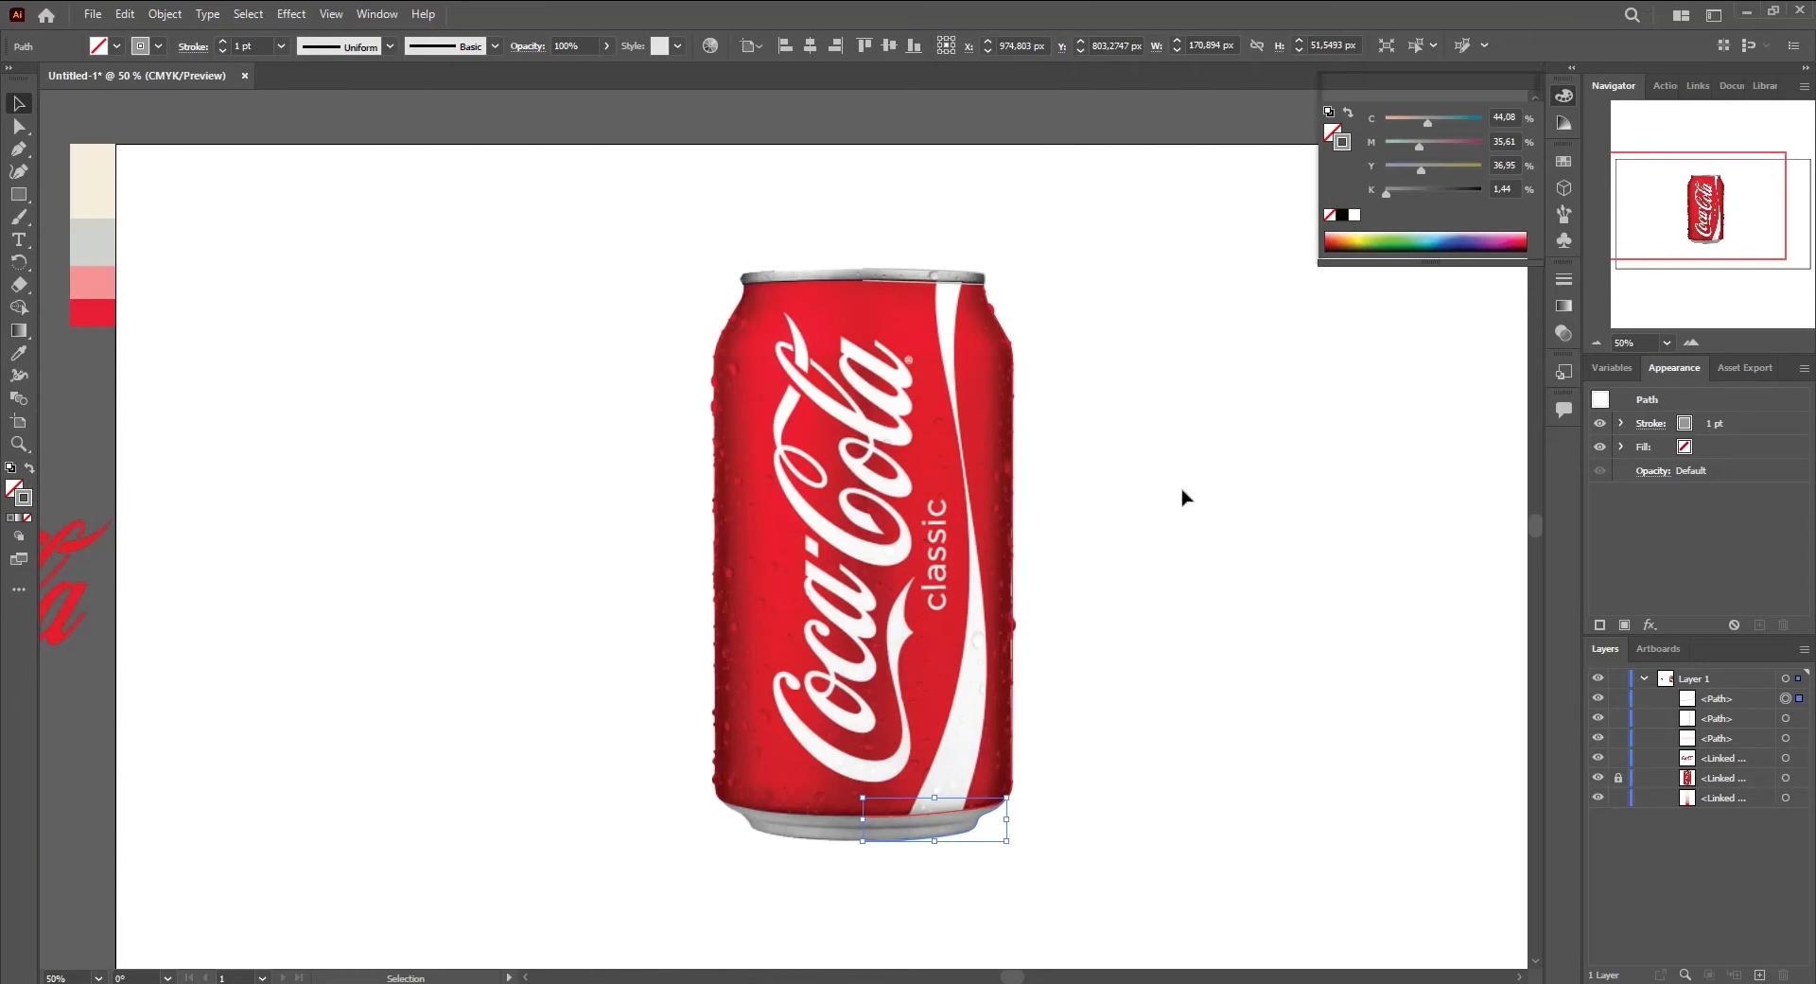
Select the rim, body and base paths together and turn them into a 3D can with the Revolve effect
click(1184, 615)
drag(1078, 908, 805, 280)
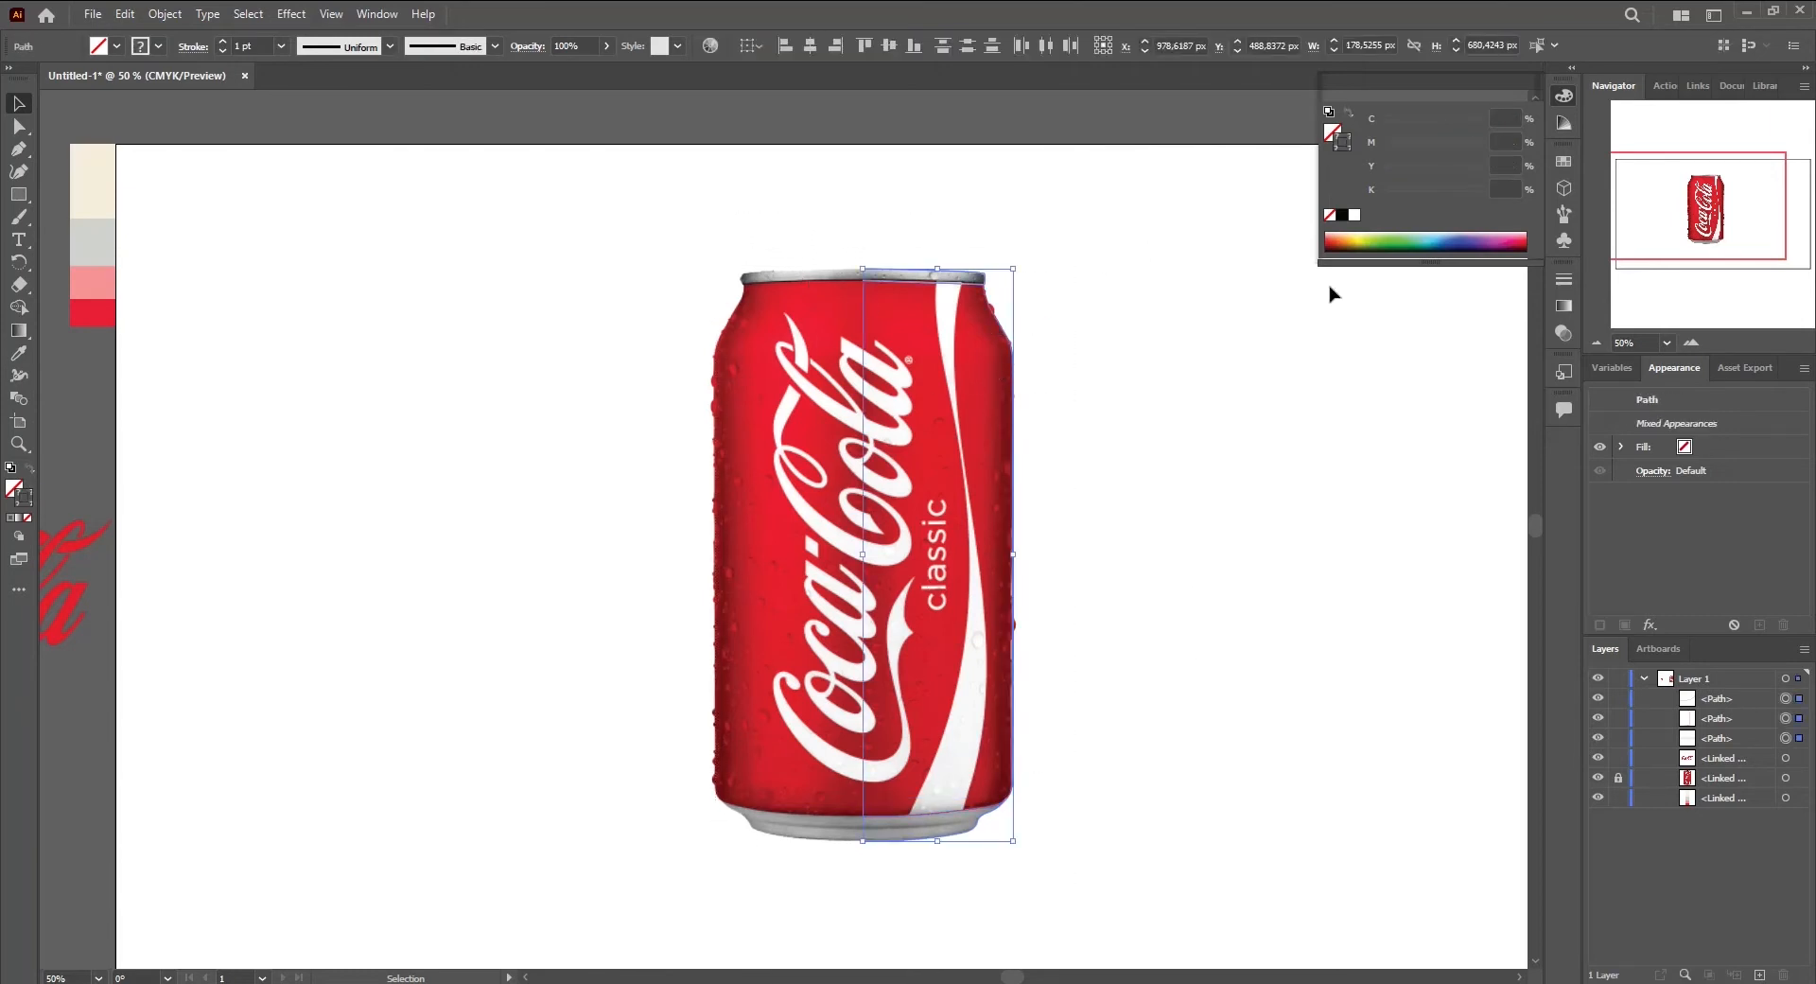
click(1566, 187)
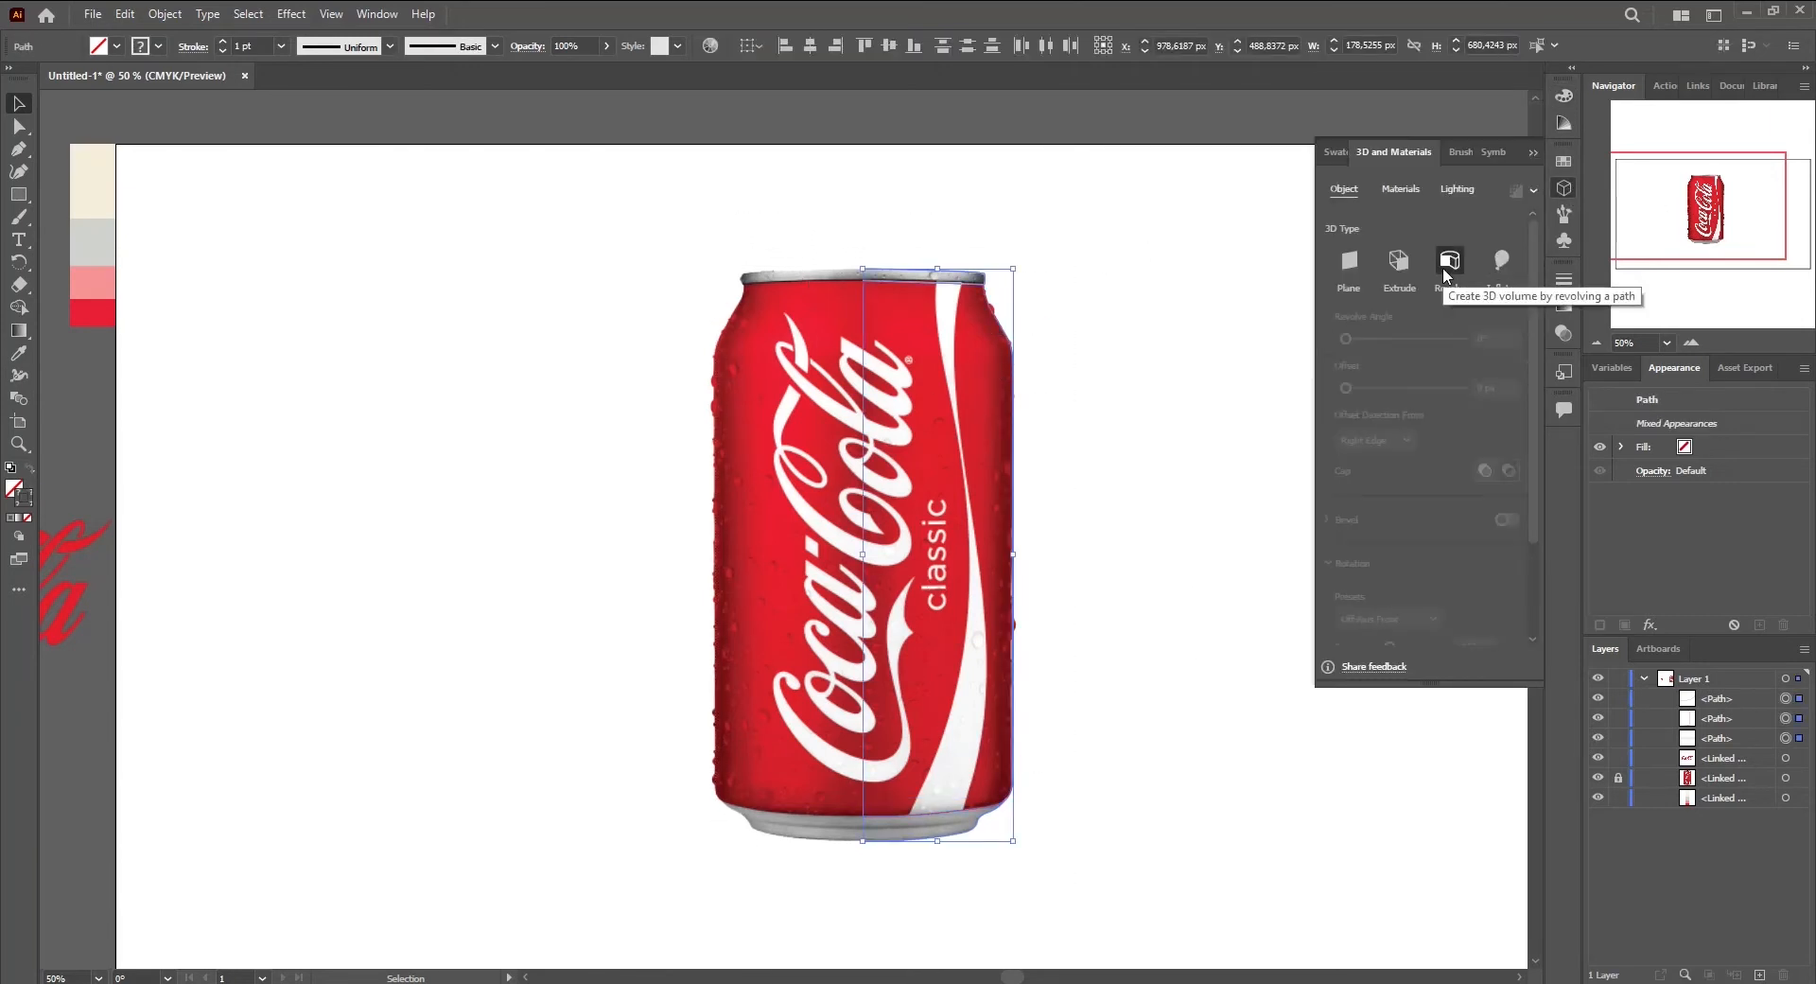
click(1450, 261)
click(1116, 268)
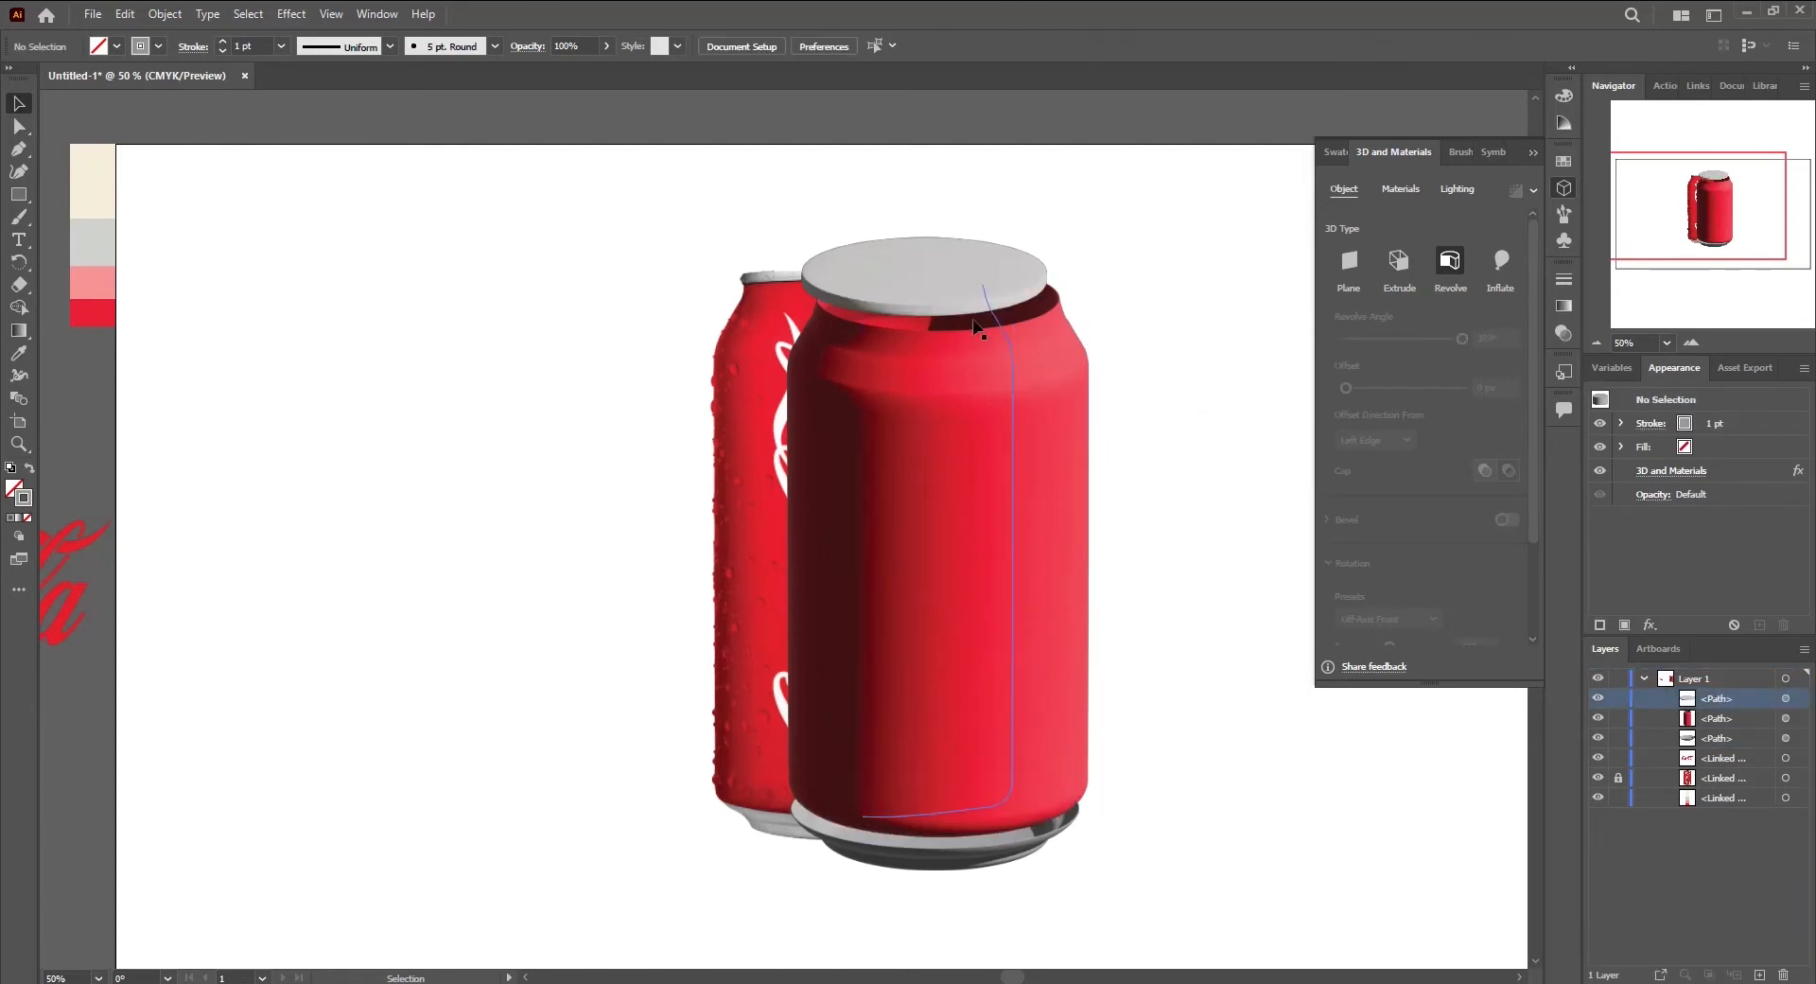
Fit the 3D lid and base onto the ends of the can body and hide the reference can photo
drag(954, 282, 969, 299)
click(1175, 456)
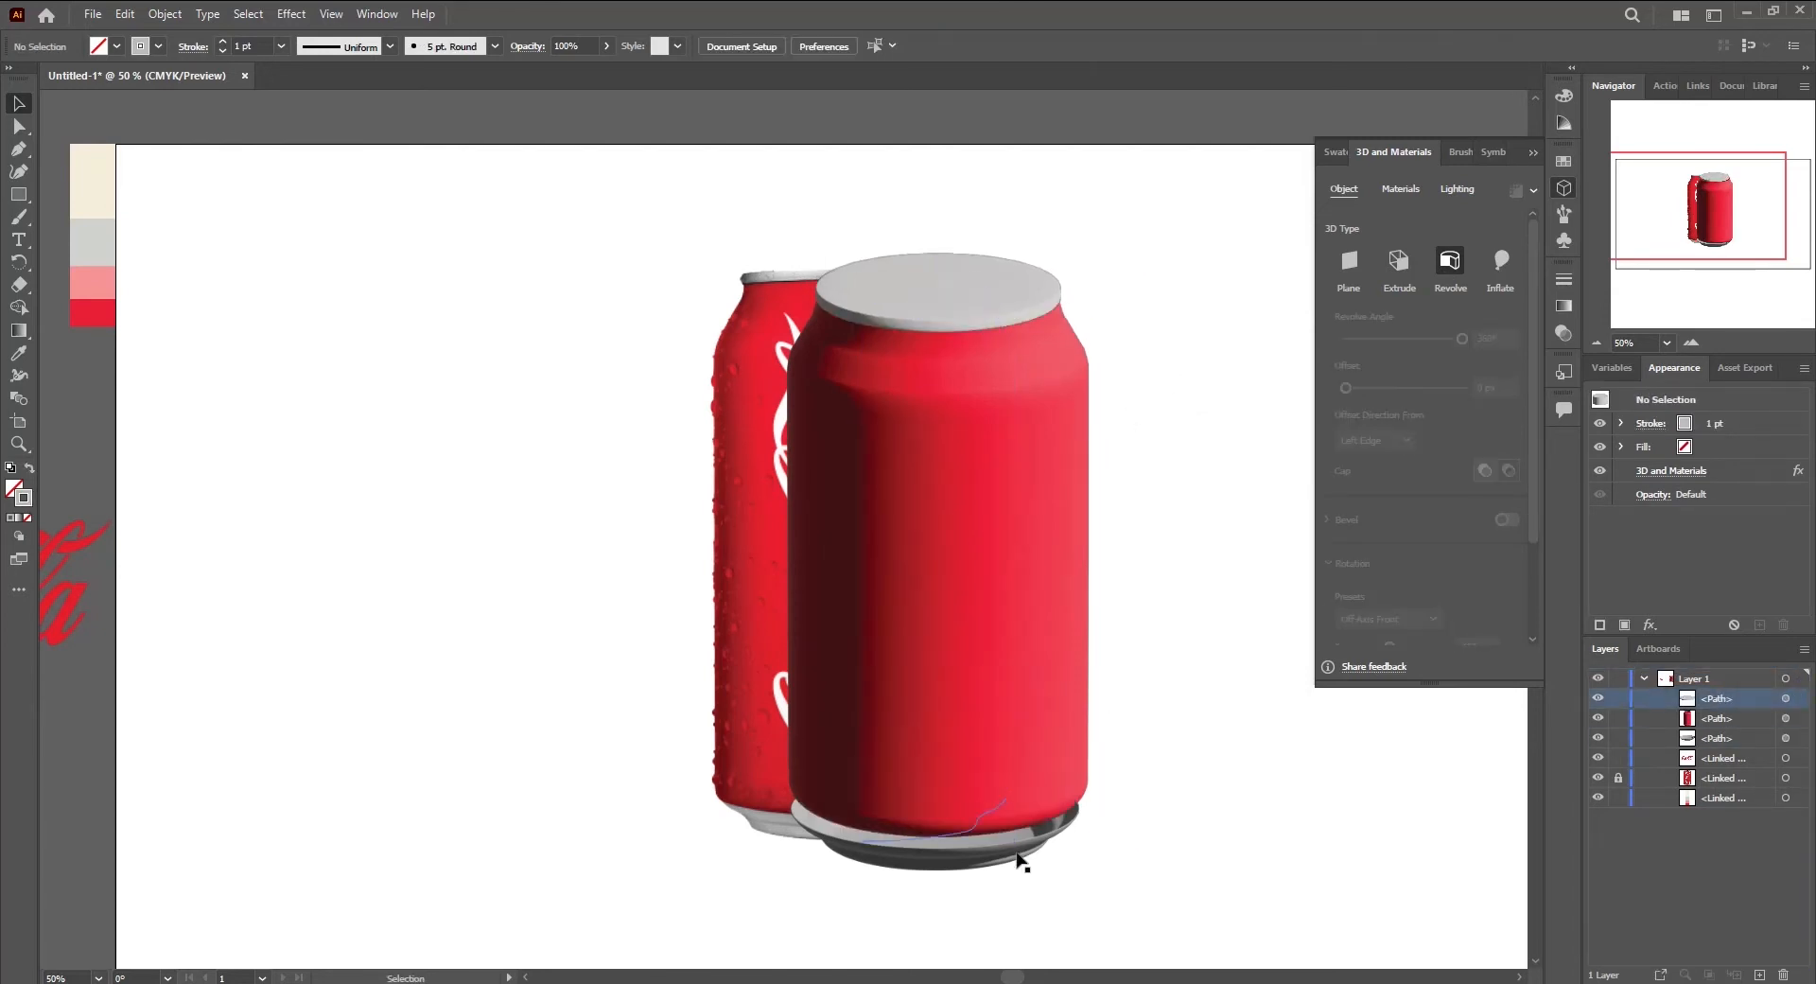
drag(1019, 860, 1016, 834)
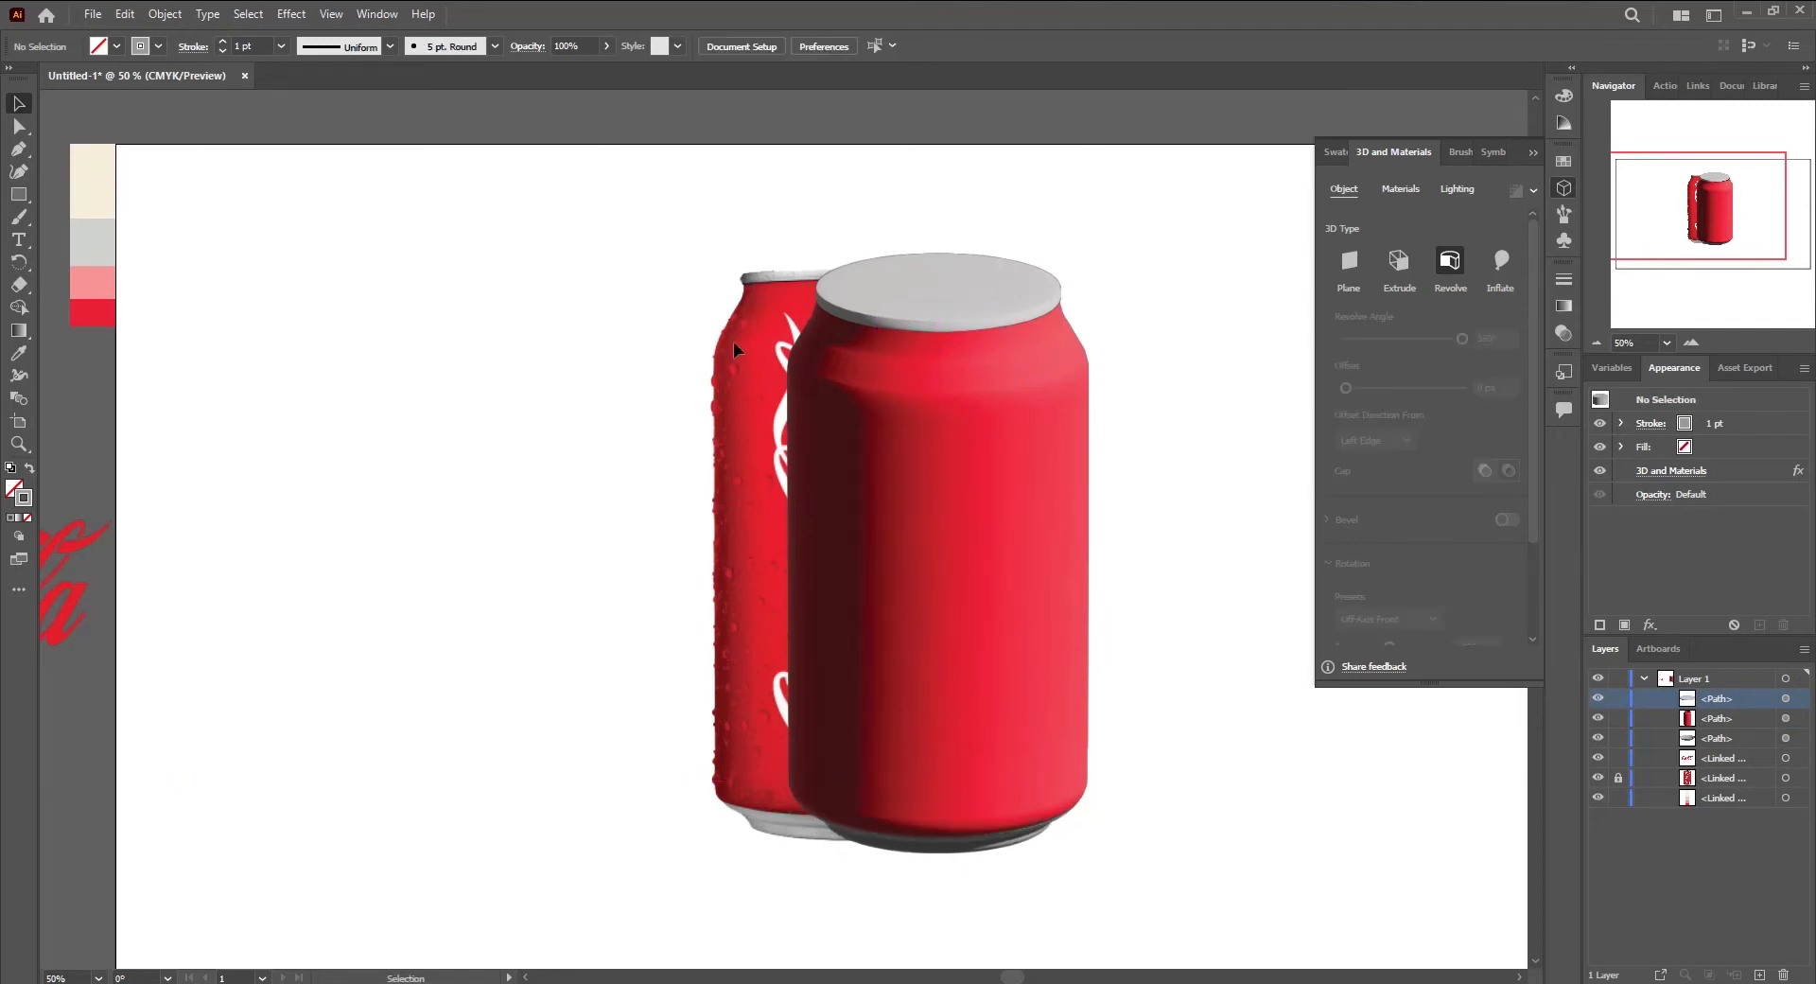
click(1598, 777)
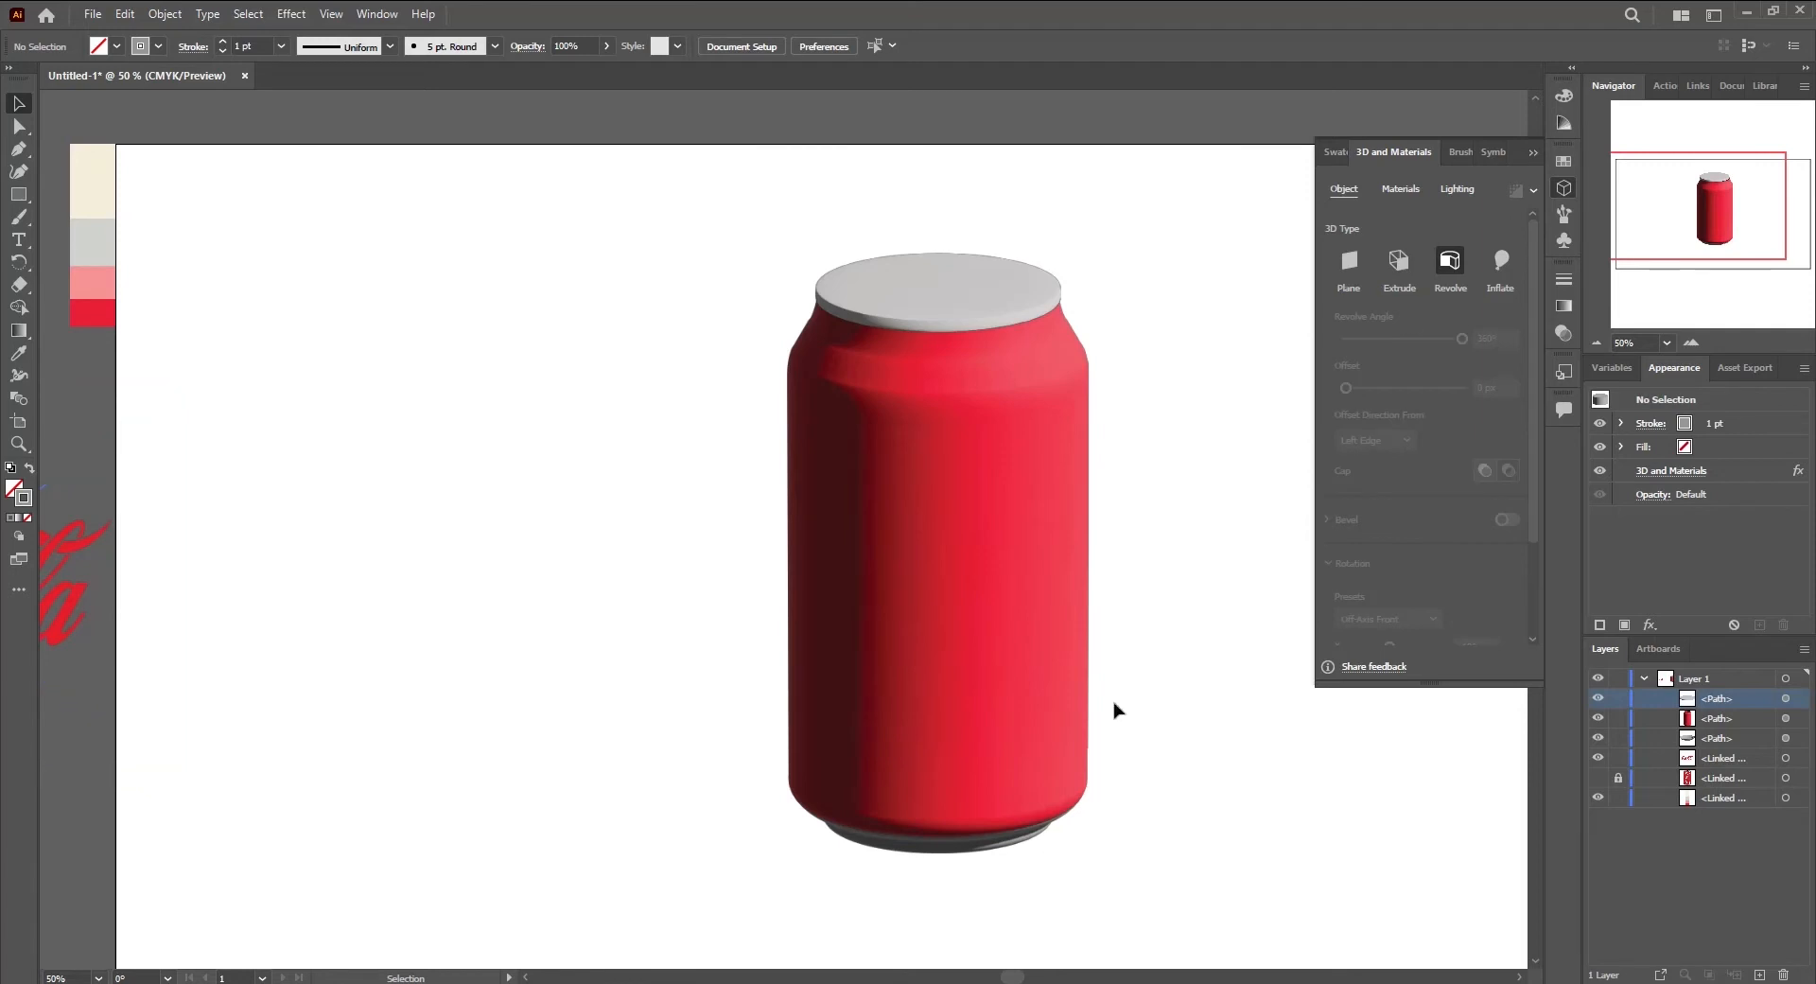
click(1009, 849)
click(1123, 633)
Reshape the lid's profile path so the top surface sits recessed inside a raised rim
click(960, 304)
click(19, 127)
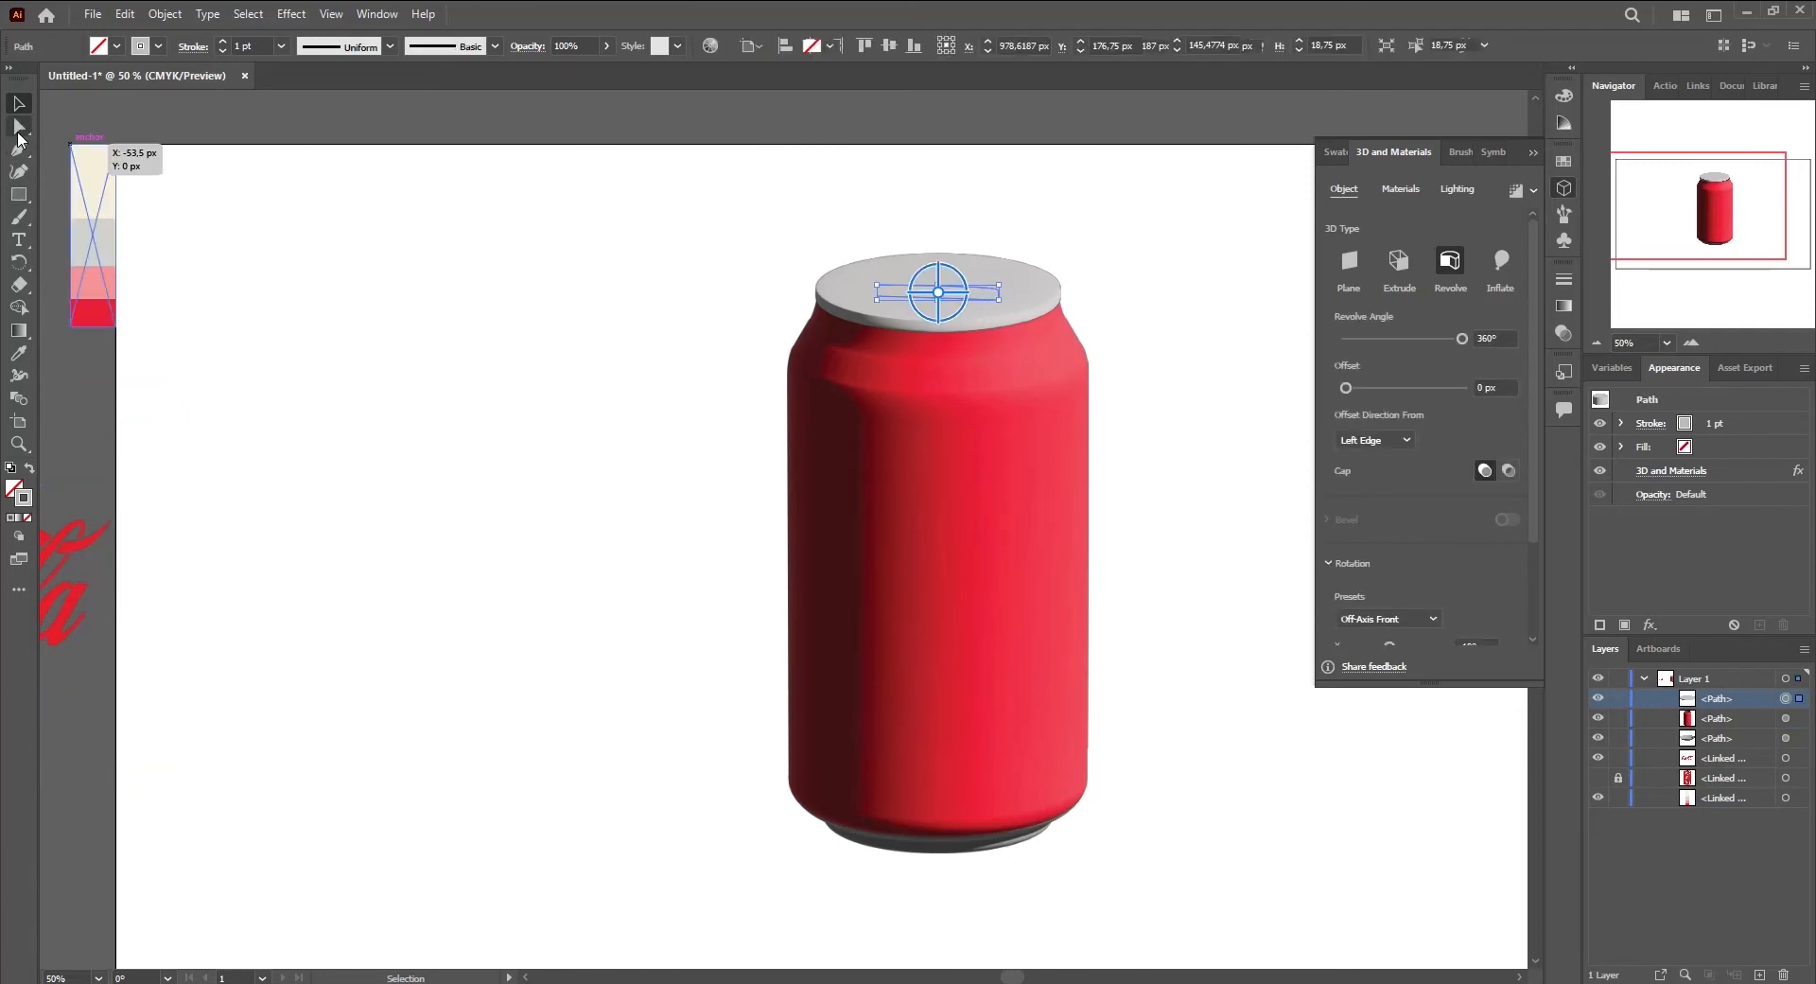
click(1257, 614)
click(1598, 778)
click(1599, 785)
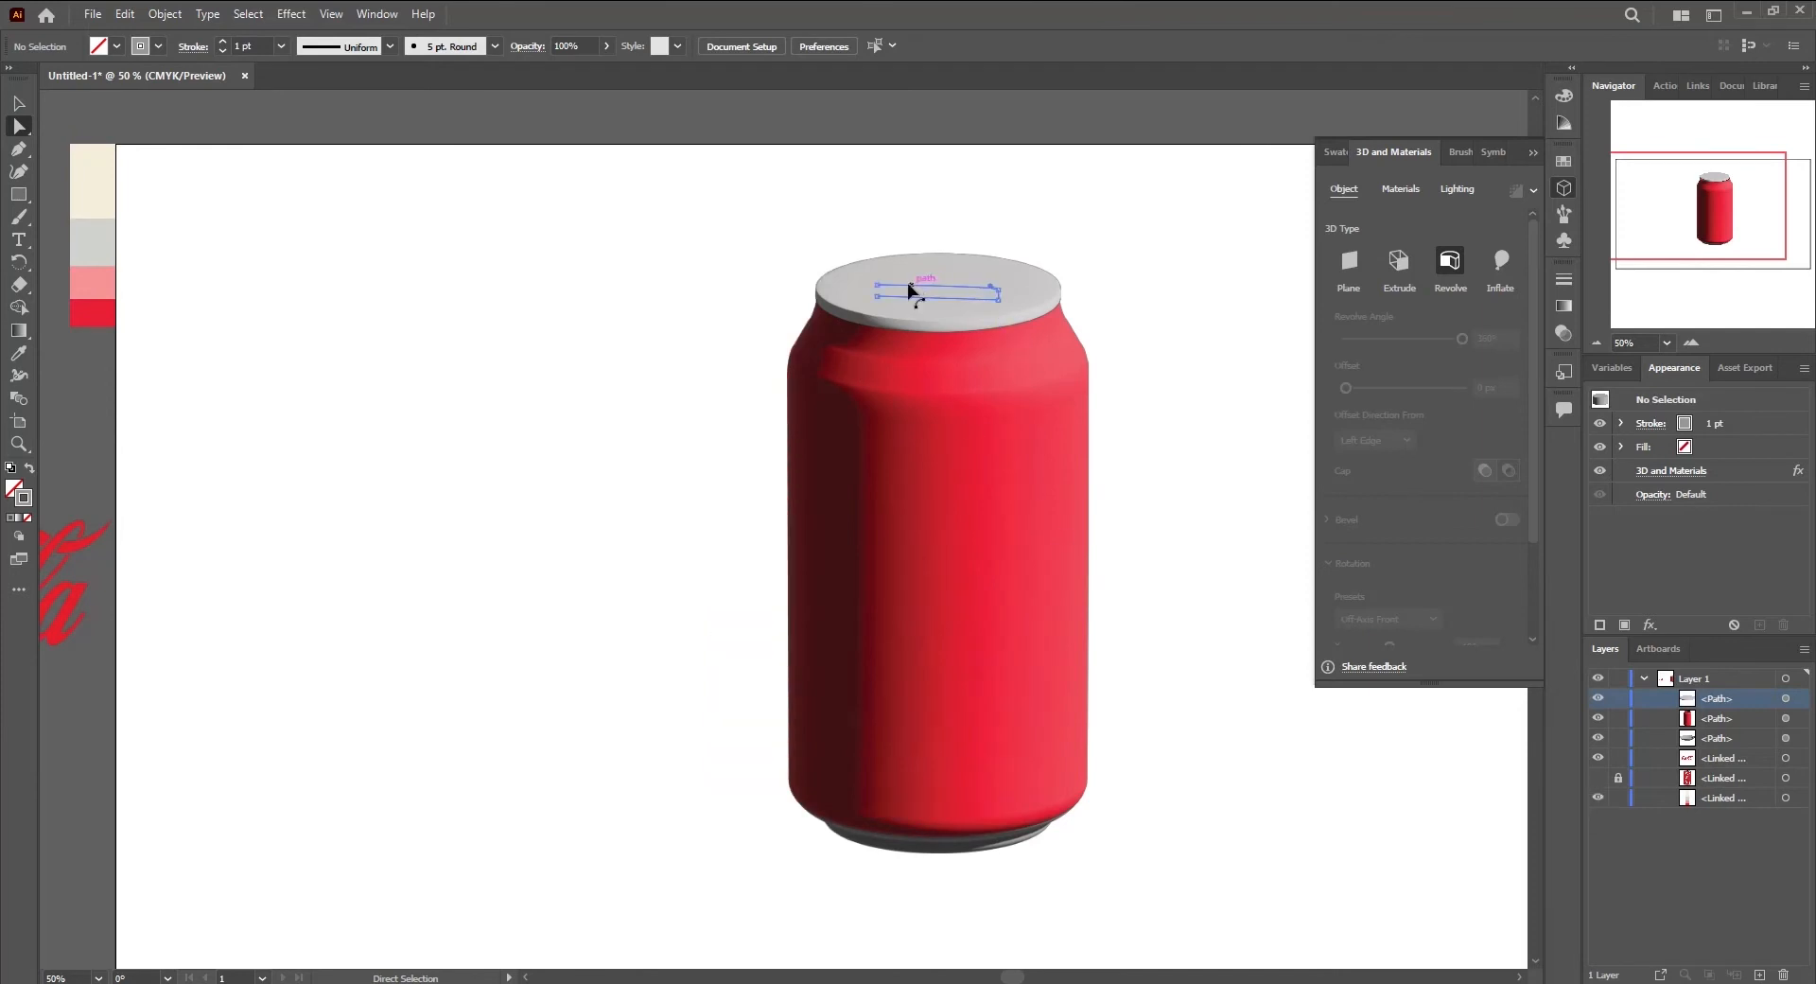
drag(910, 289, 995, 304)
click(1223, 457)
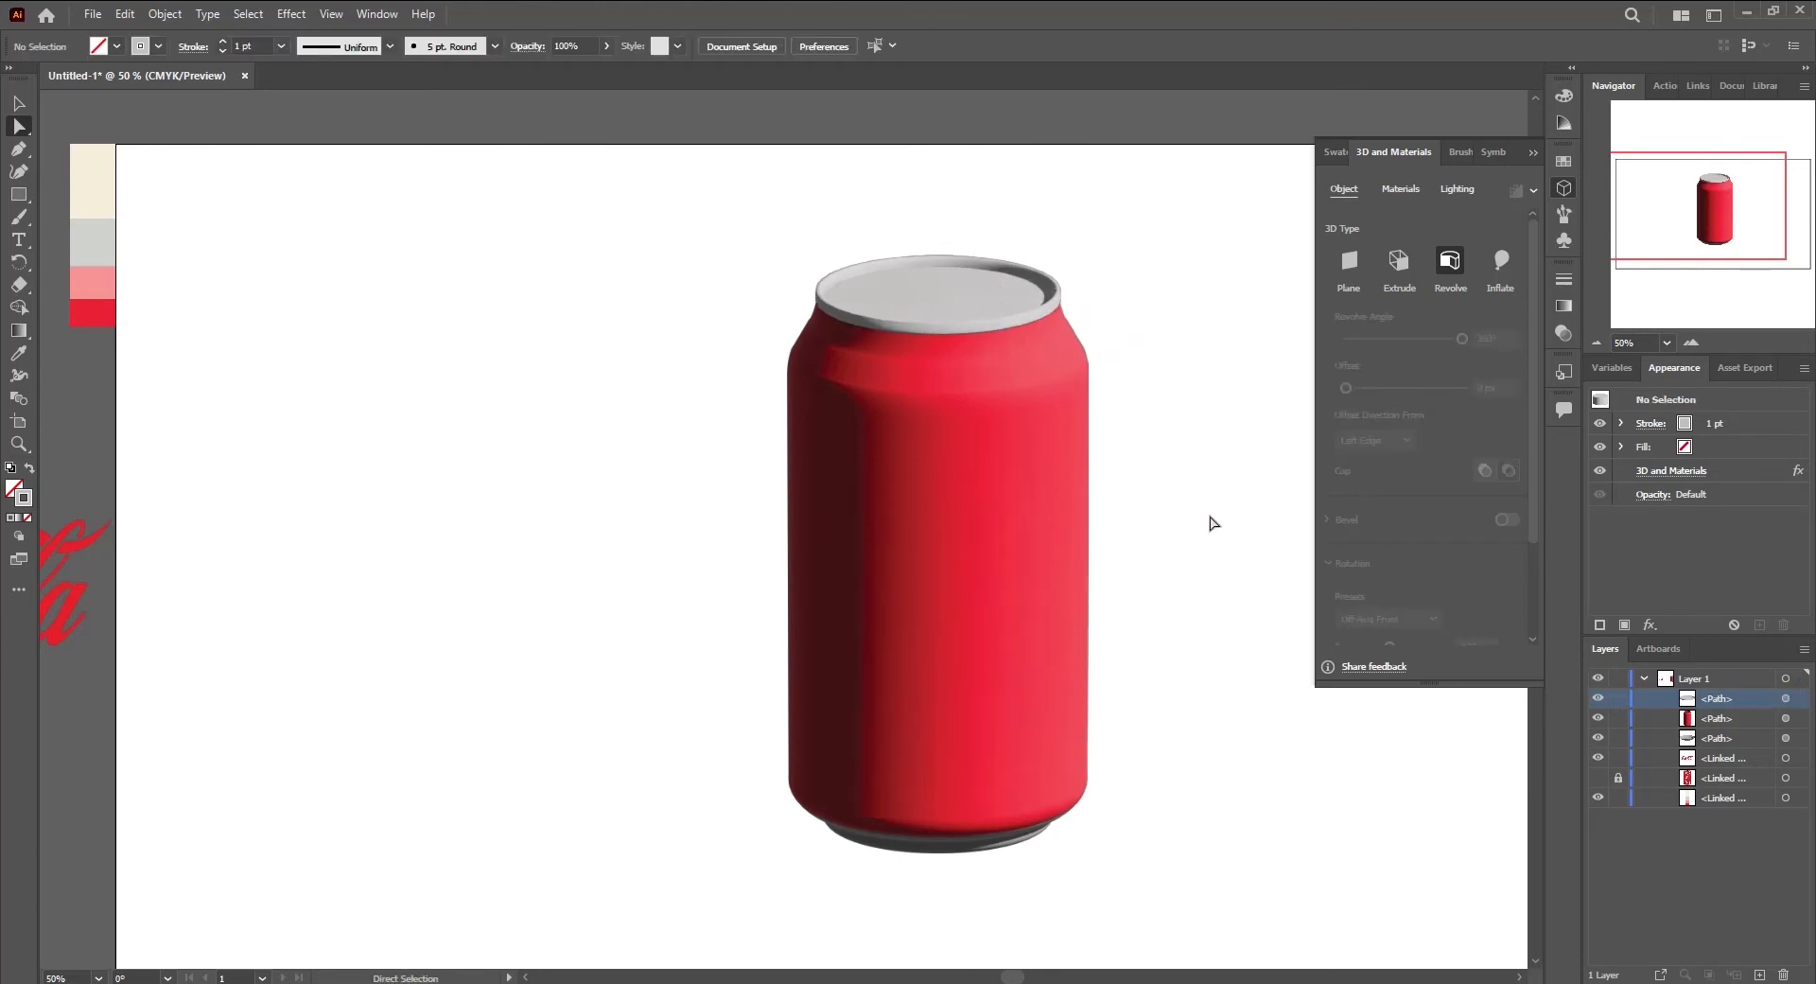
Place the Coca-Cola logo image on the artboard beside the can, and trace and expand it into vector paths
drag(91, 632, 674, 610)
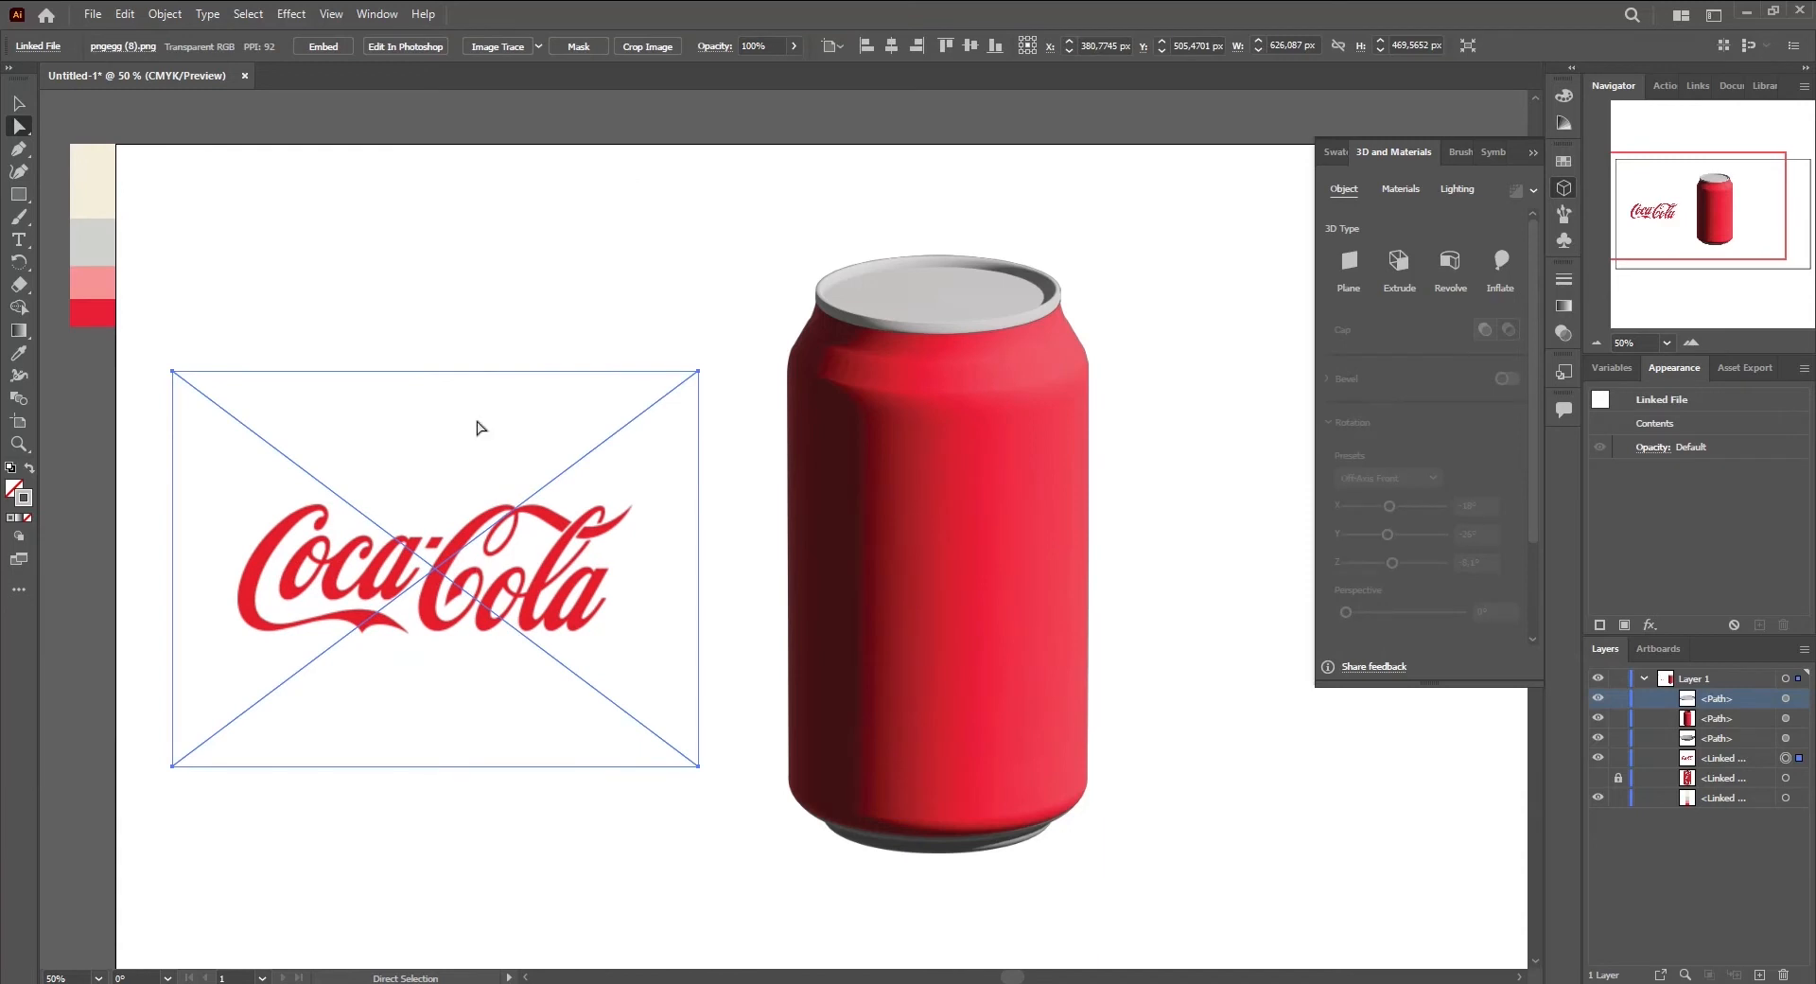
click(508, 47)
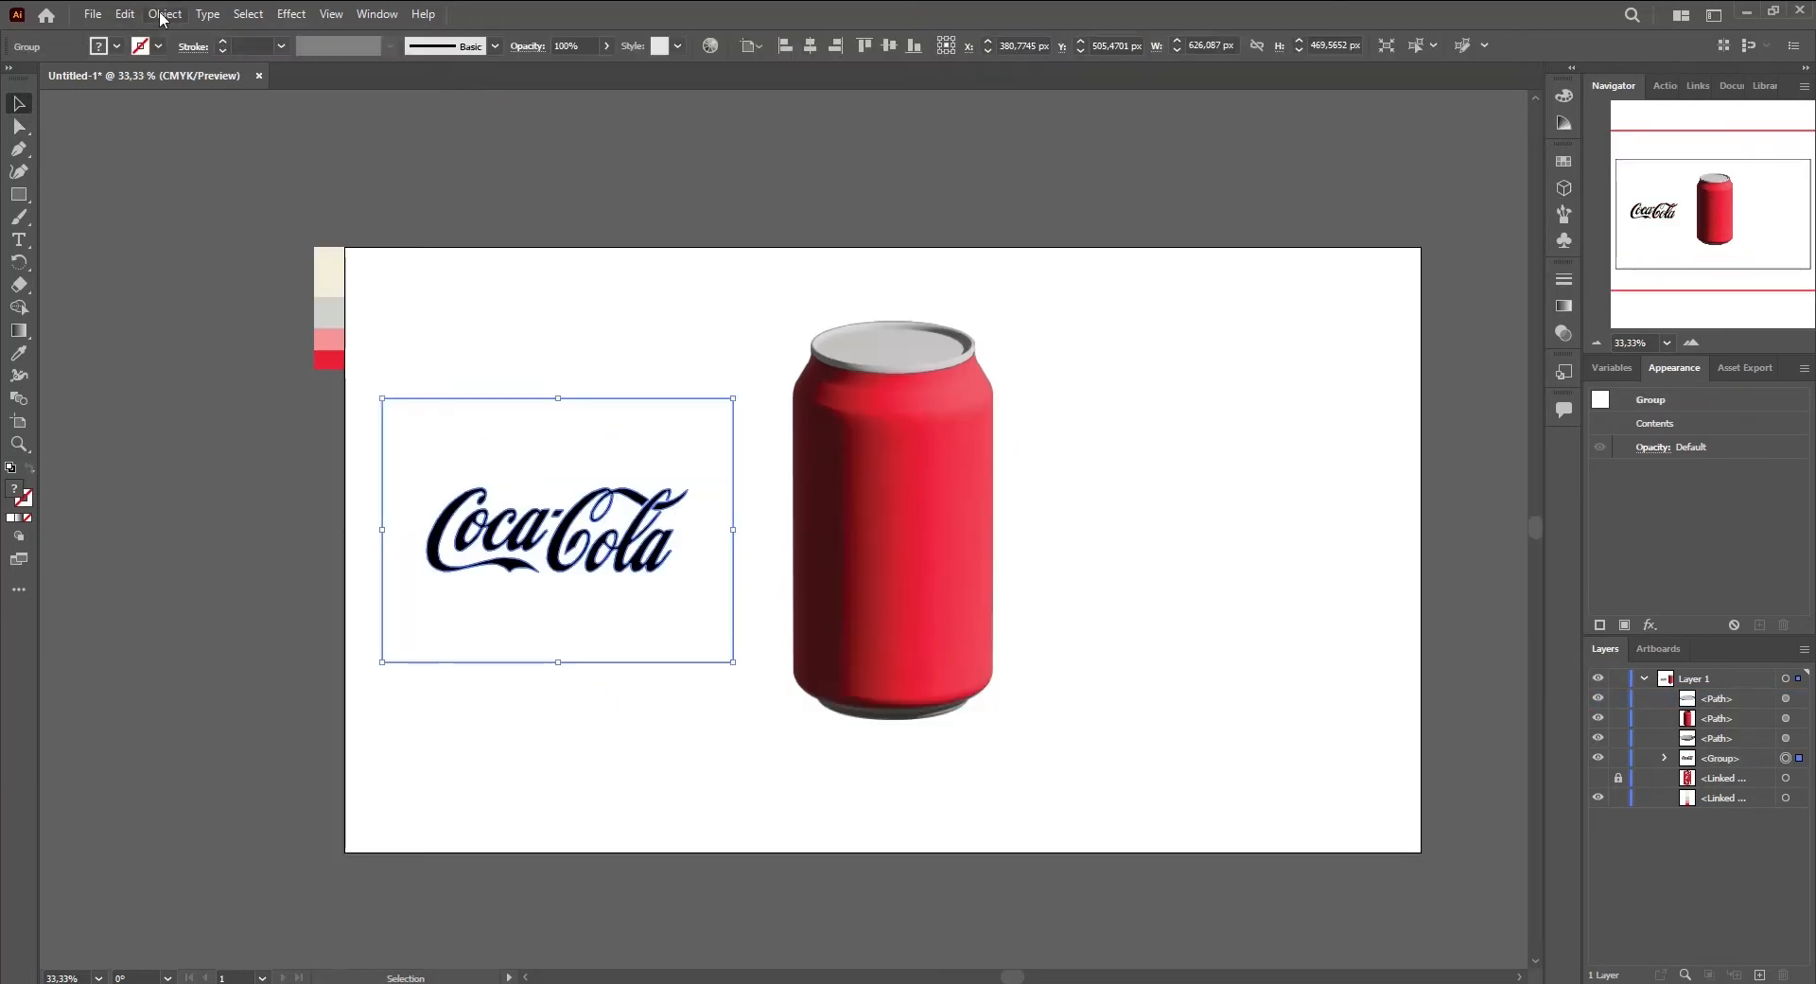
click(164, 13)
click(199, 234)
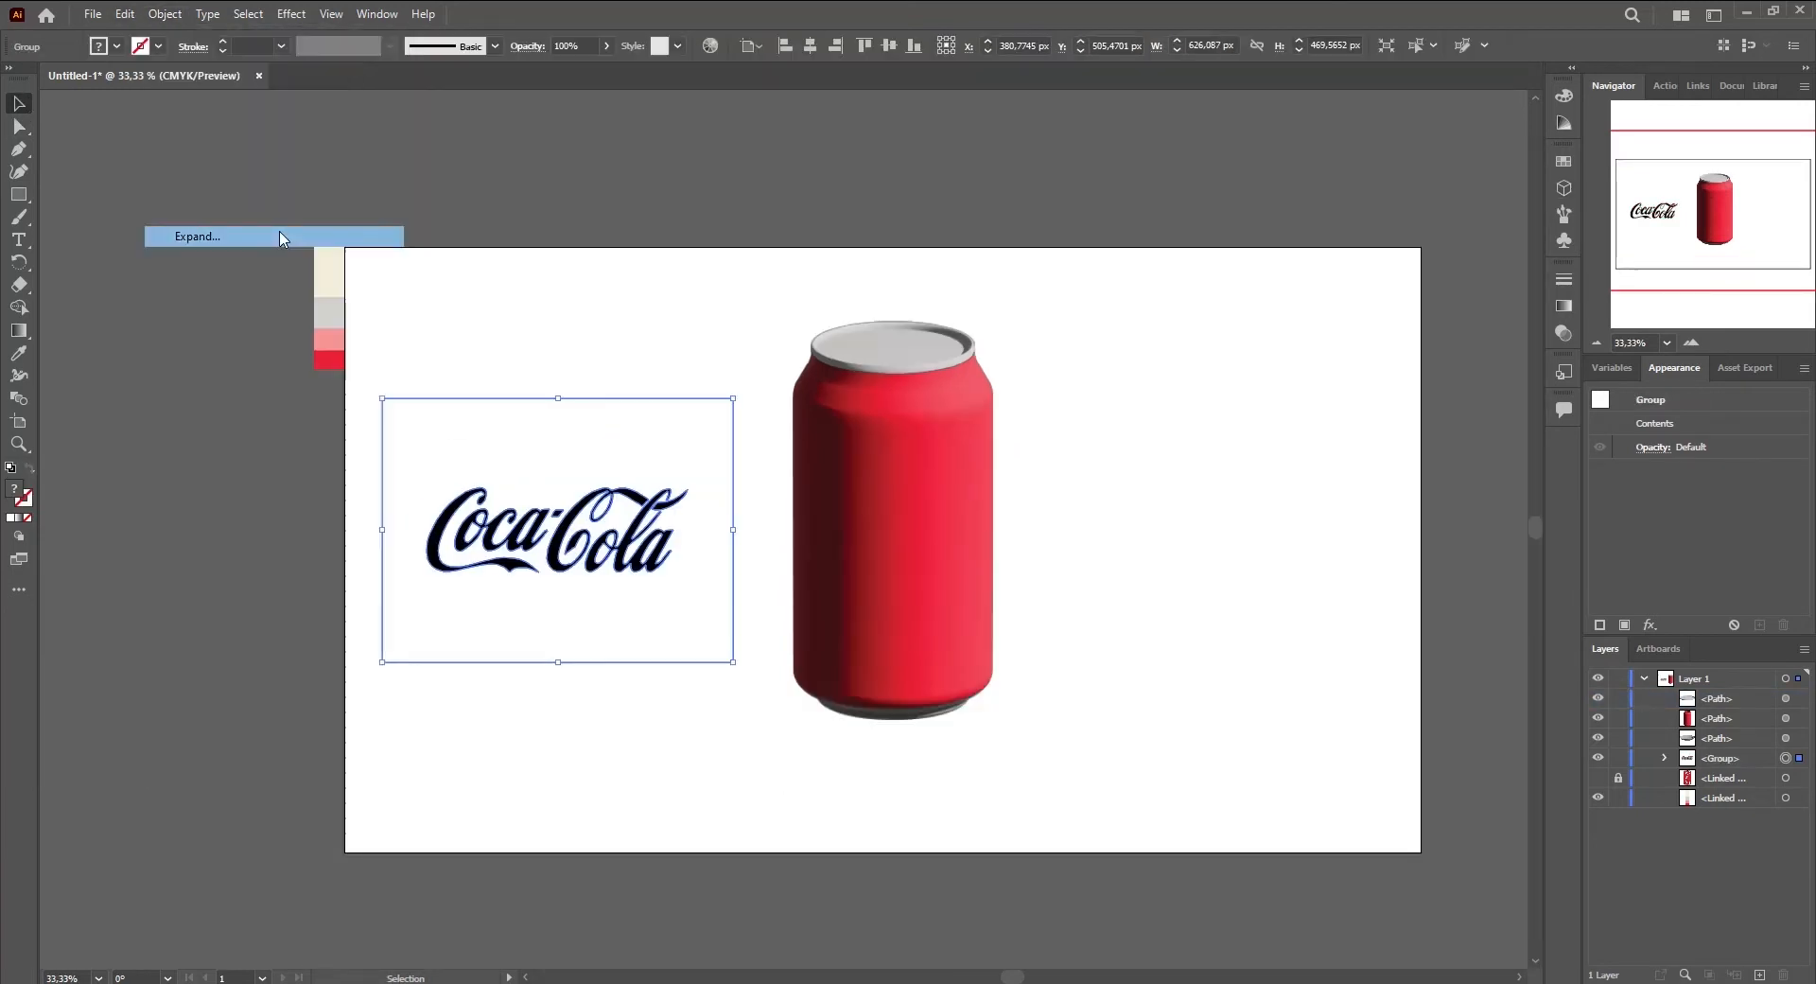
Ungroup the expanded logo and delete its white background shape
mouse_move(408, 438)
mouse_down()
mouse_move(293, 466)
mouse_move(498, 450)
mouse_move(666, 398)
mouse_up()
right_click(554, 488)
click(624, 652)
click(66, 202)
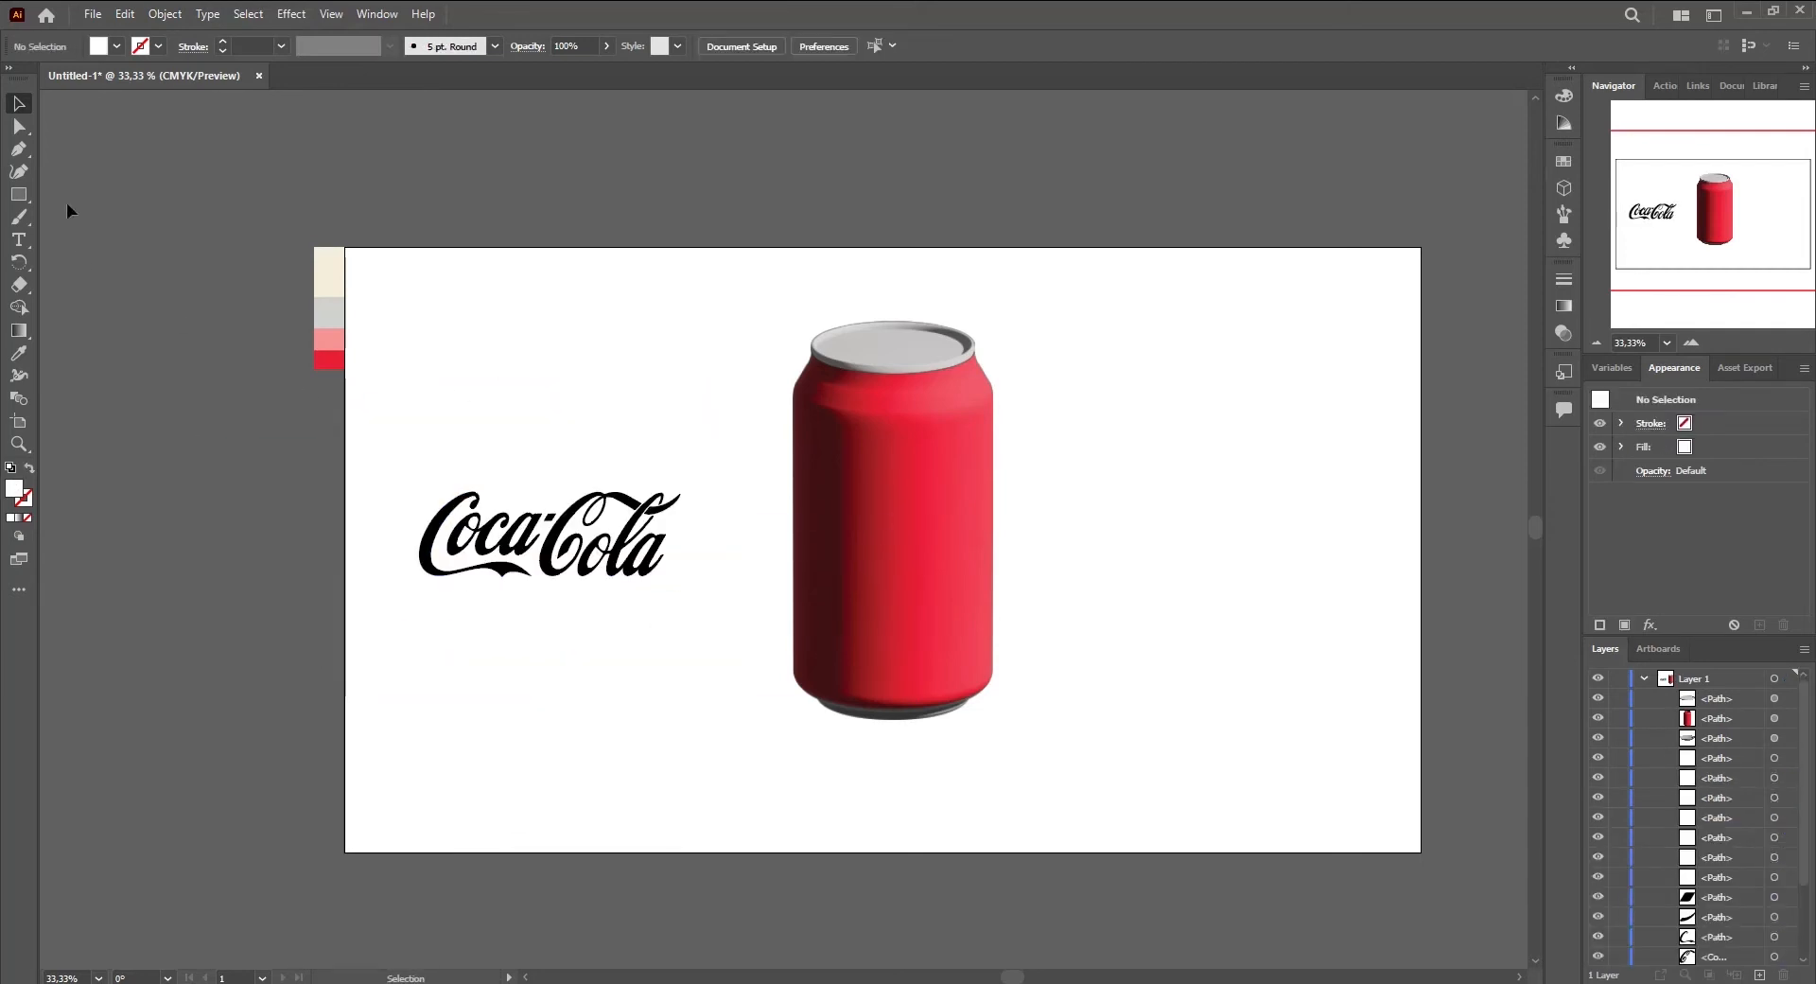
drag(511, 434, 104, 442)
key(Delete)
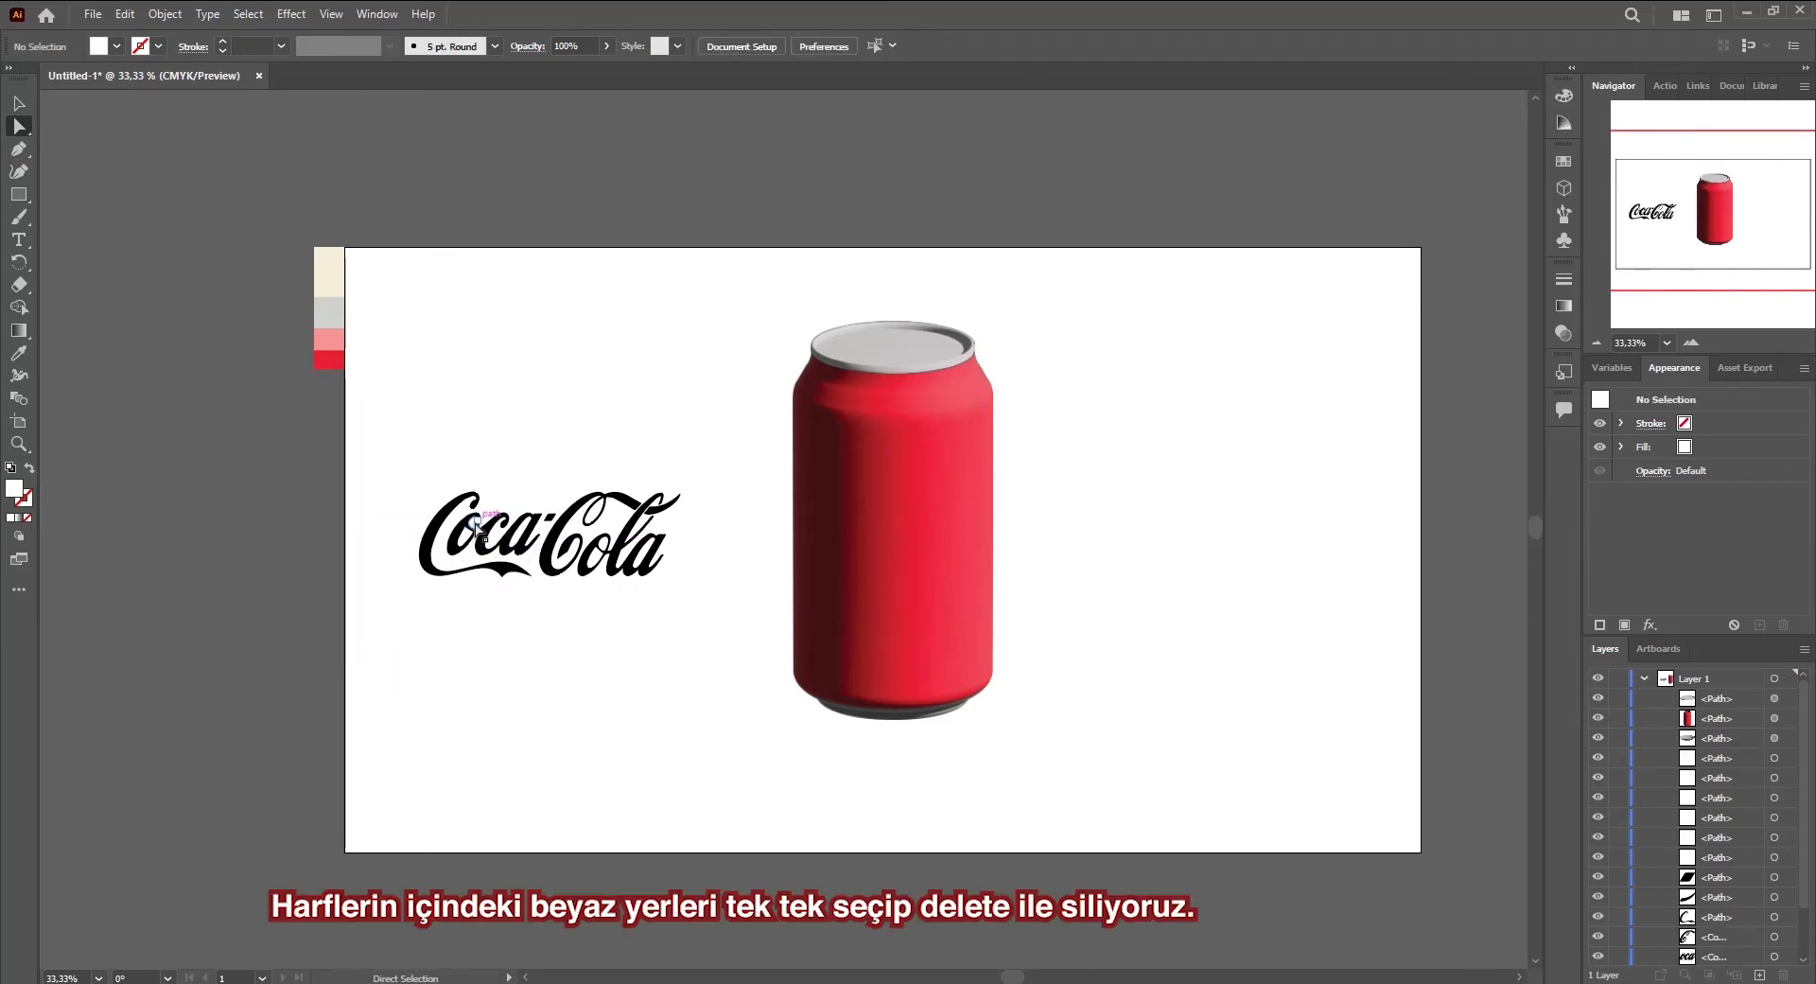
Delete the white shapes inside the logo's letters one by one
click(502, 542)
key(Delete)
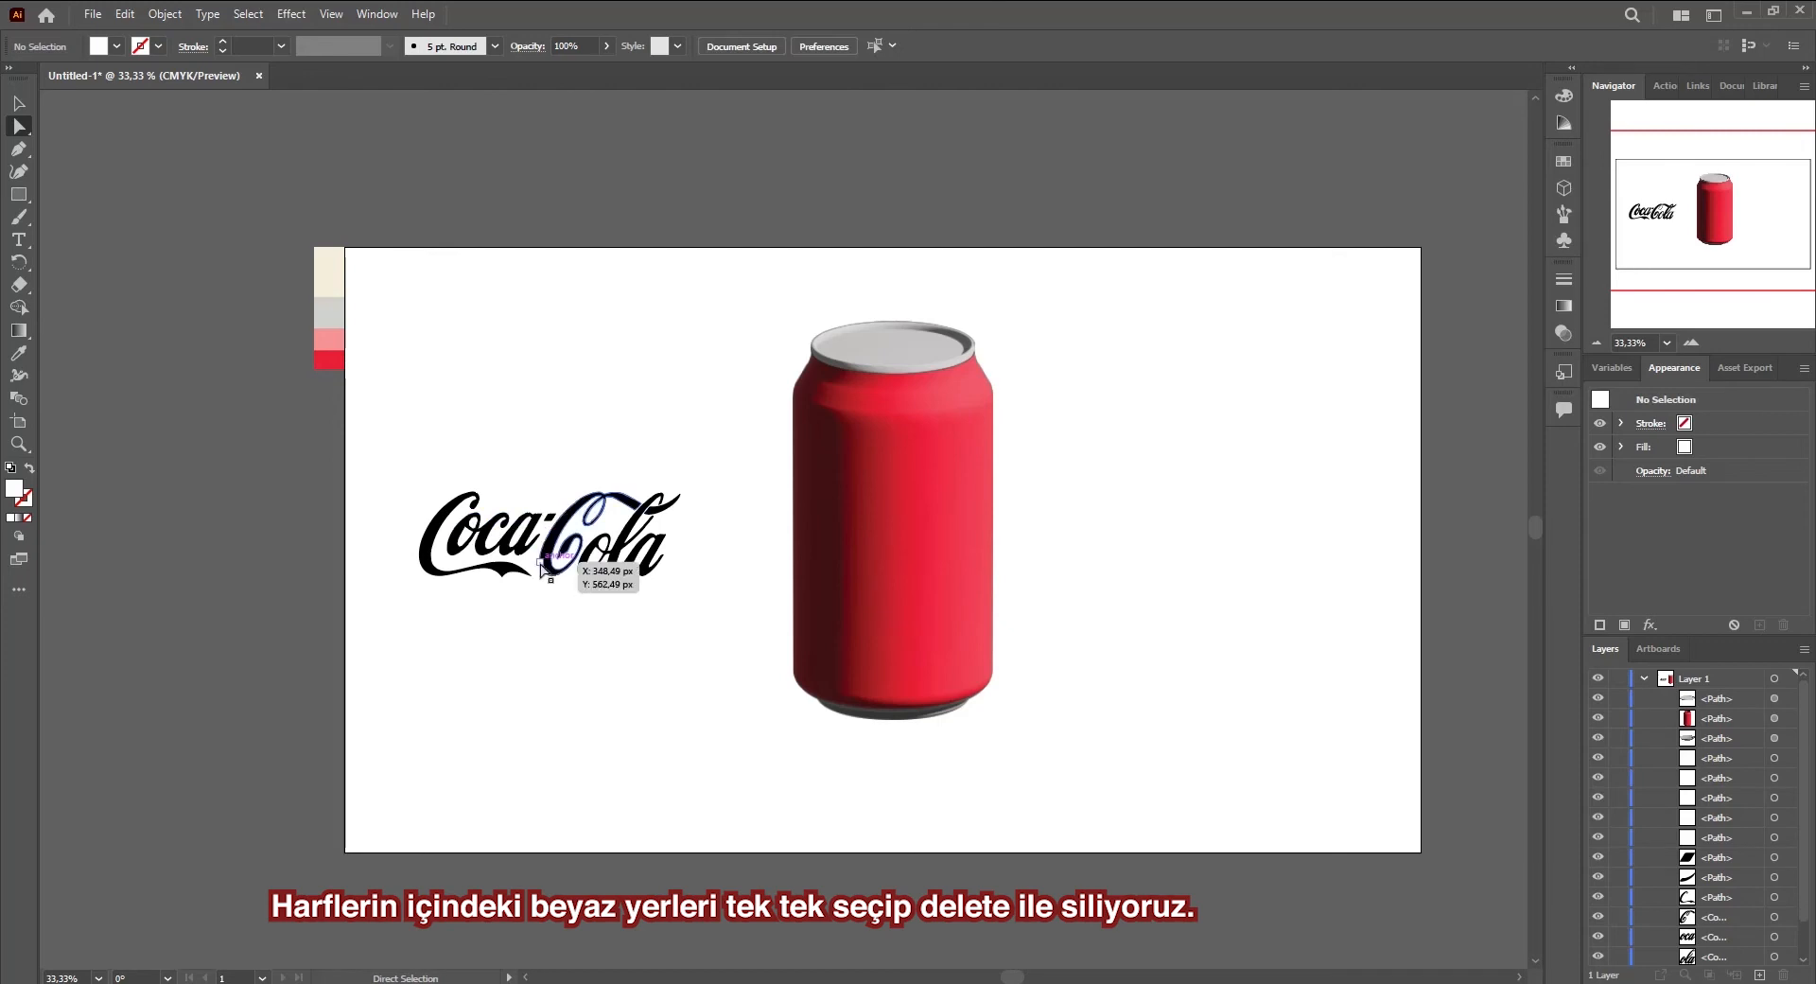
scroll(744, 530, left, 1)
scroll(776, 525, left, 1)
scroll(810, 519, up, 2)
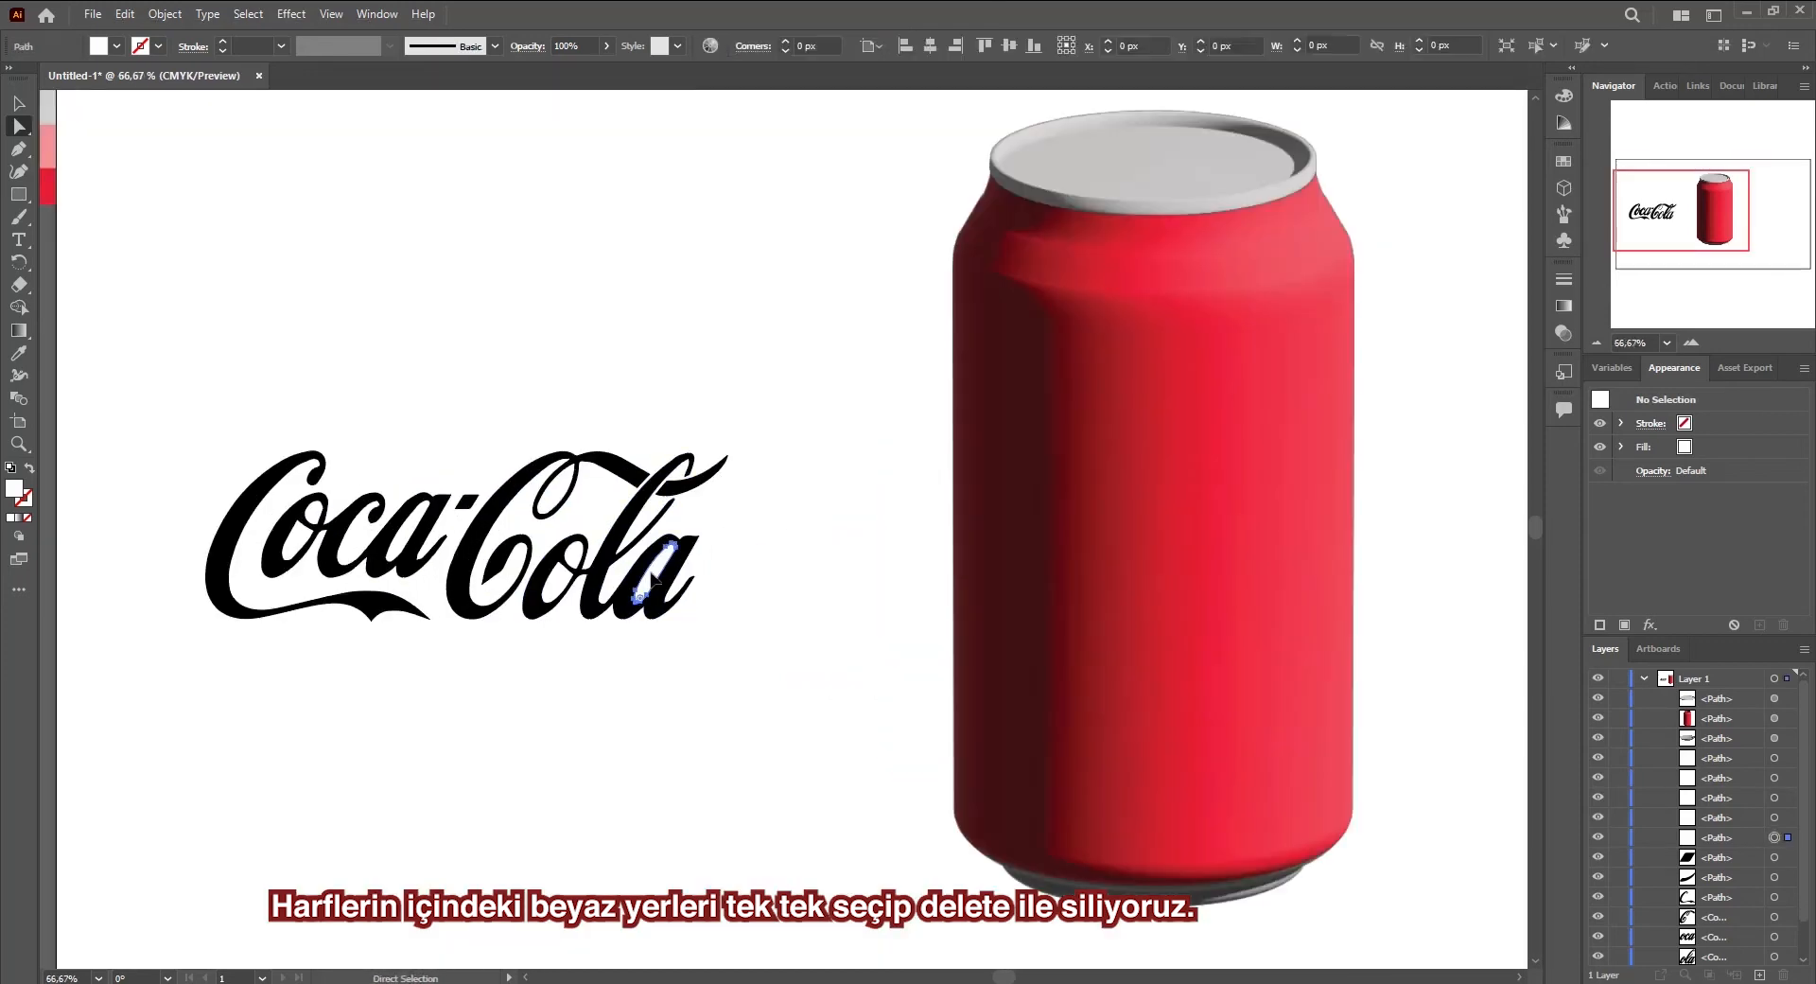
click(574, 580)
key(Delete)
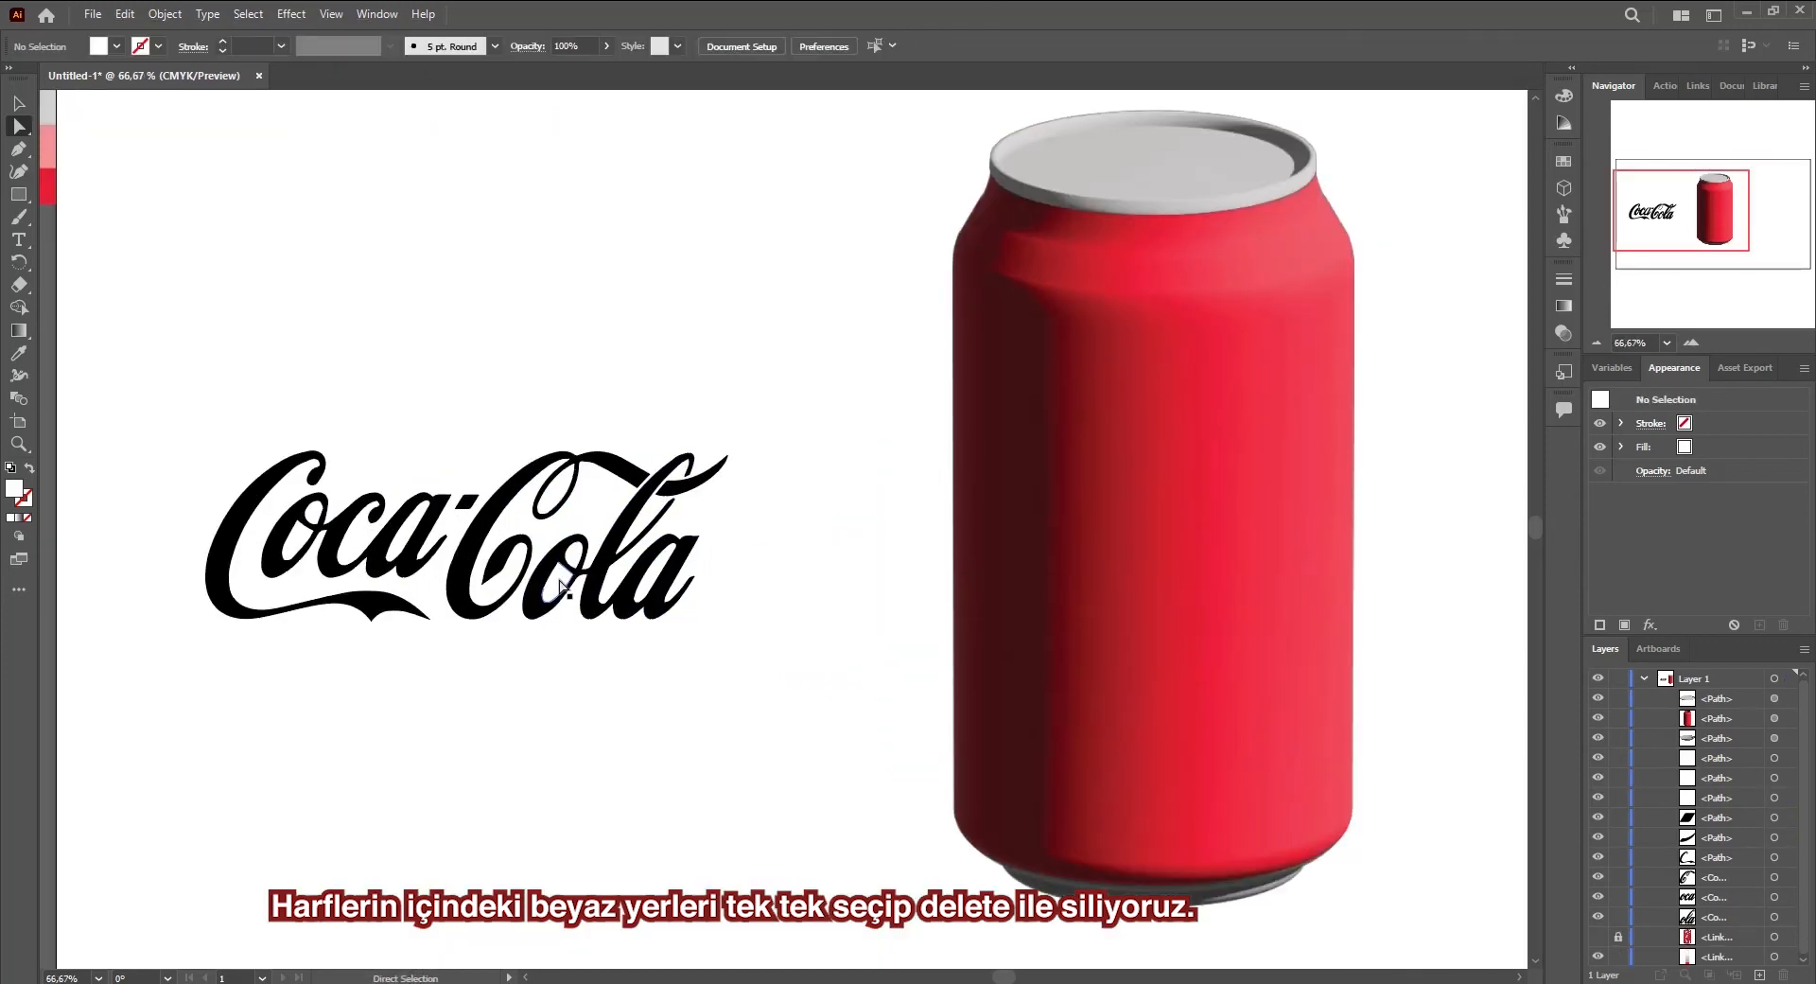
click(574, 576)
key(Delete)
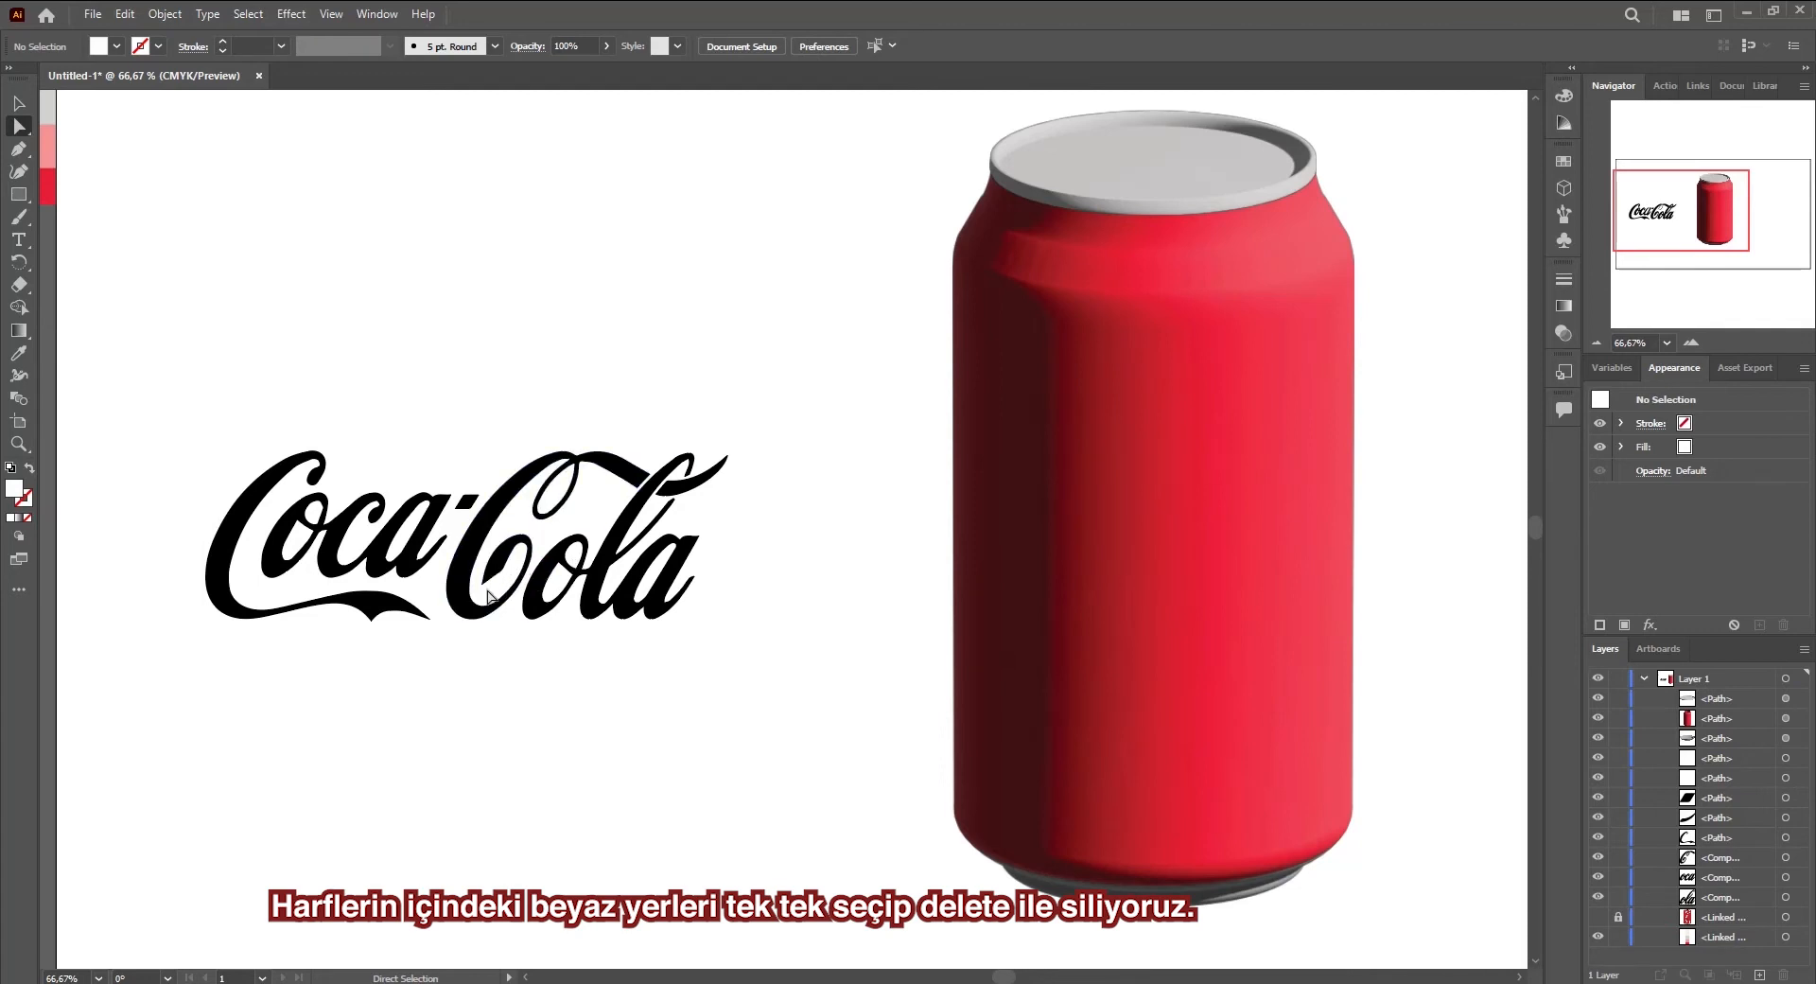
key(Delete)
click(406, 542)
key(Delete)
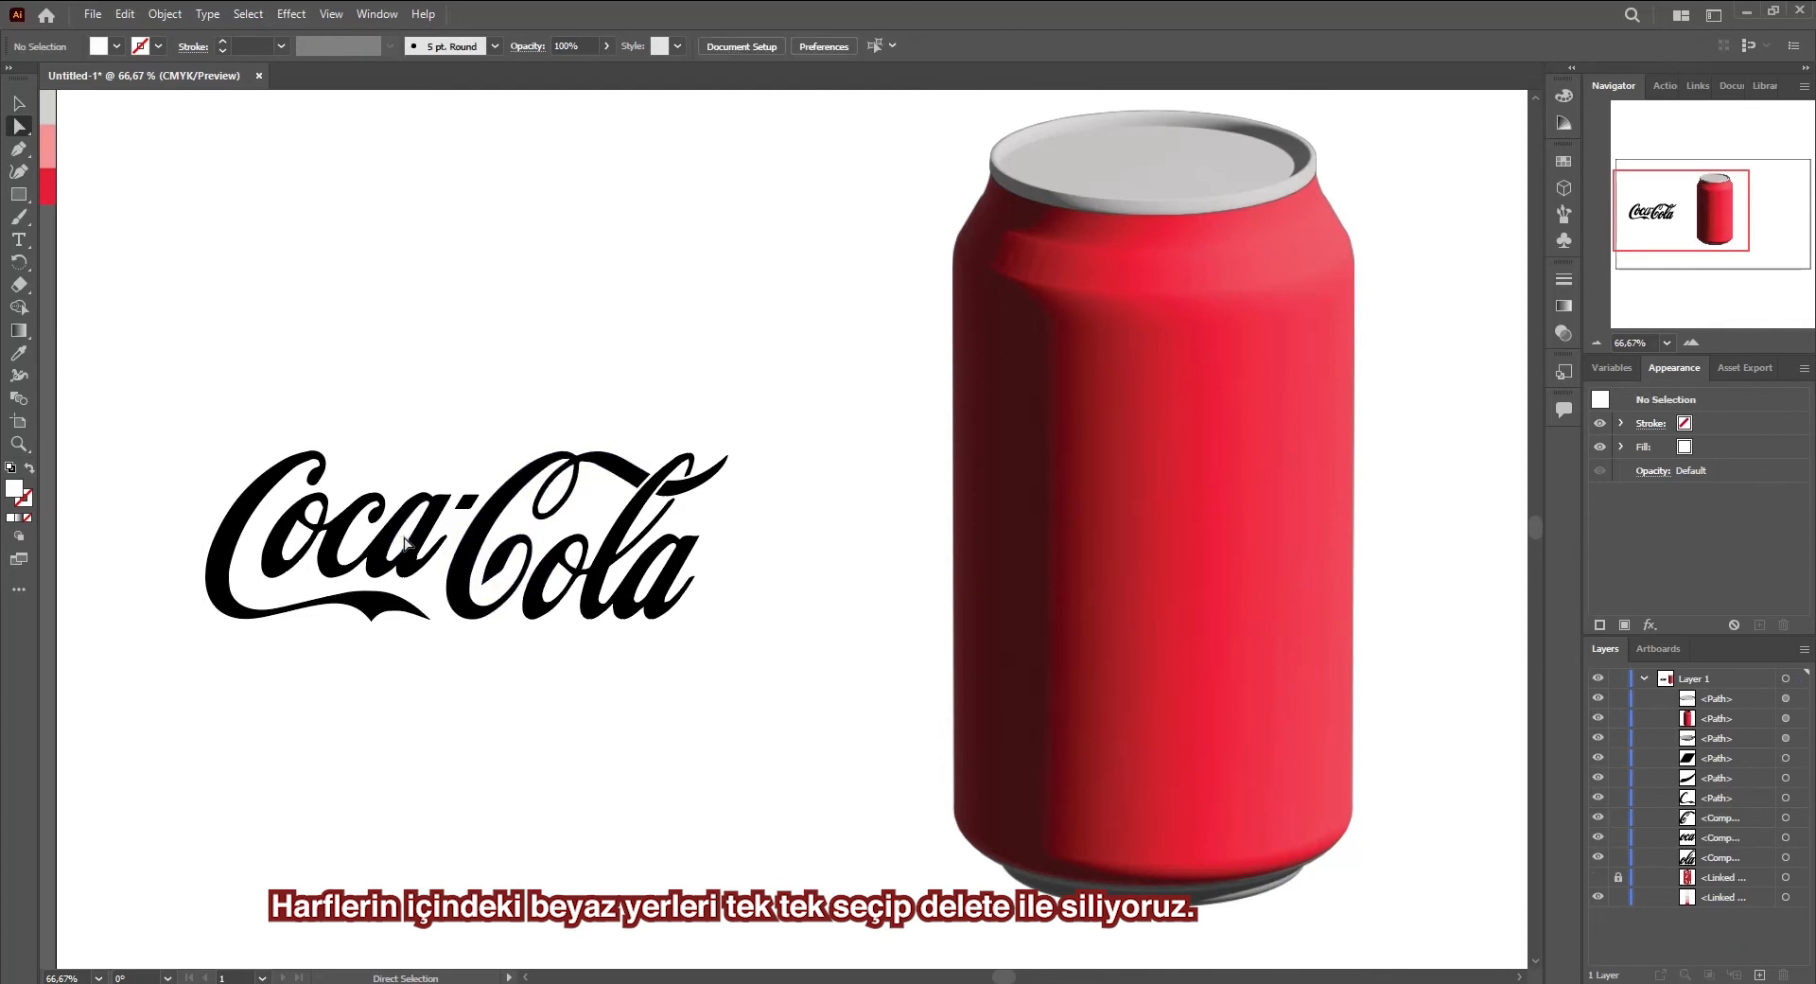
click(665, 585)
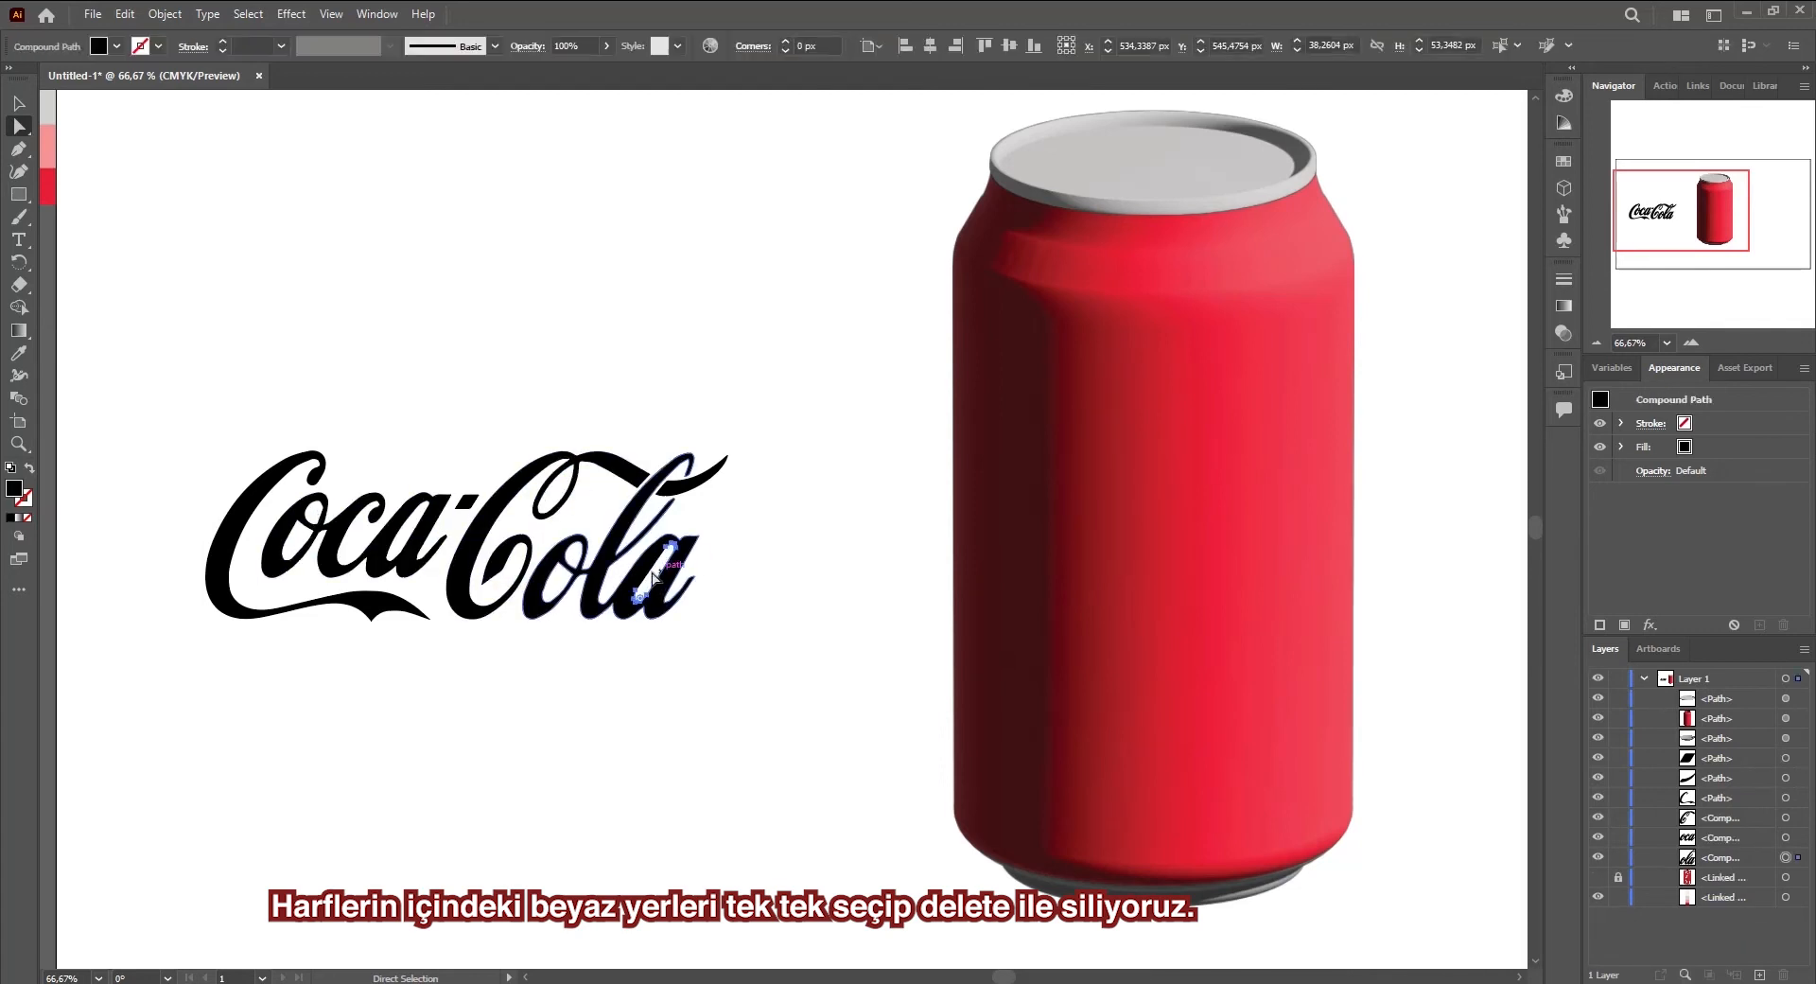
key(Delete)
key(ctrl+z)
click(782, 524)
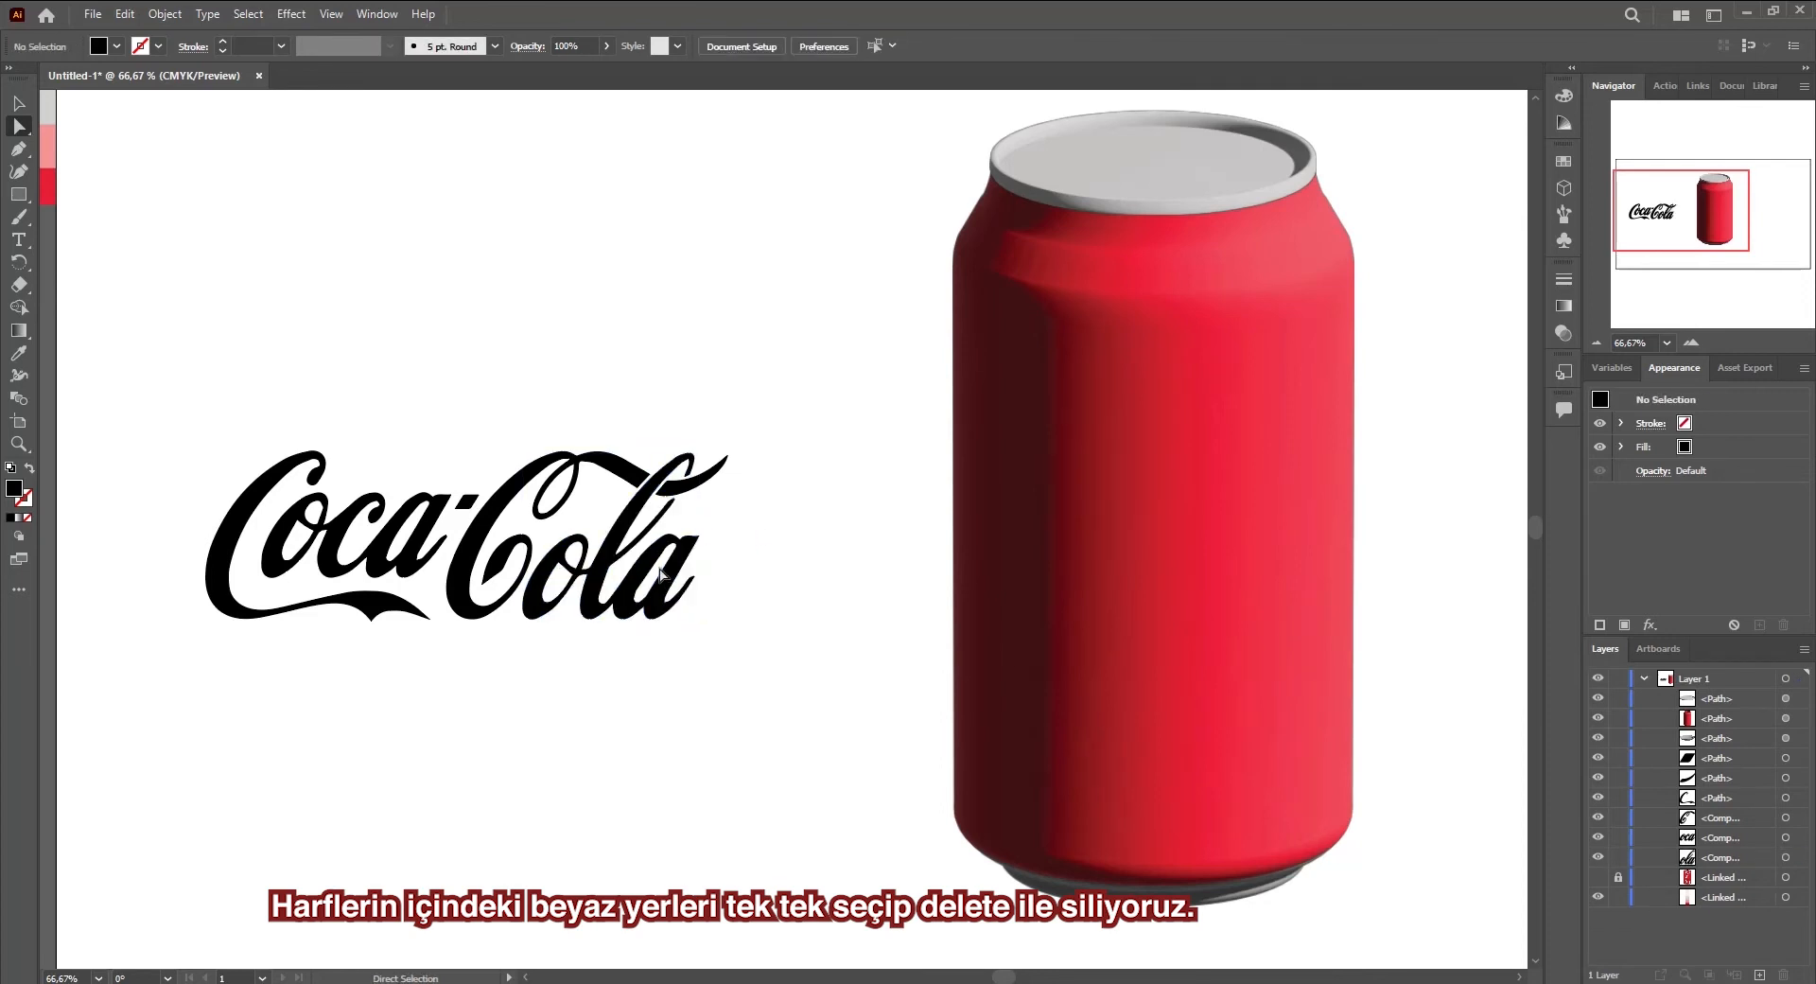
click(659, 601)
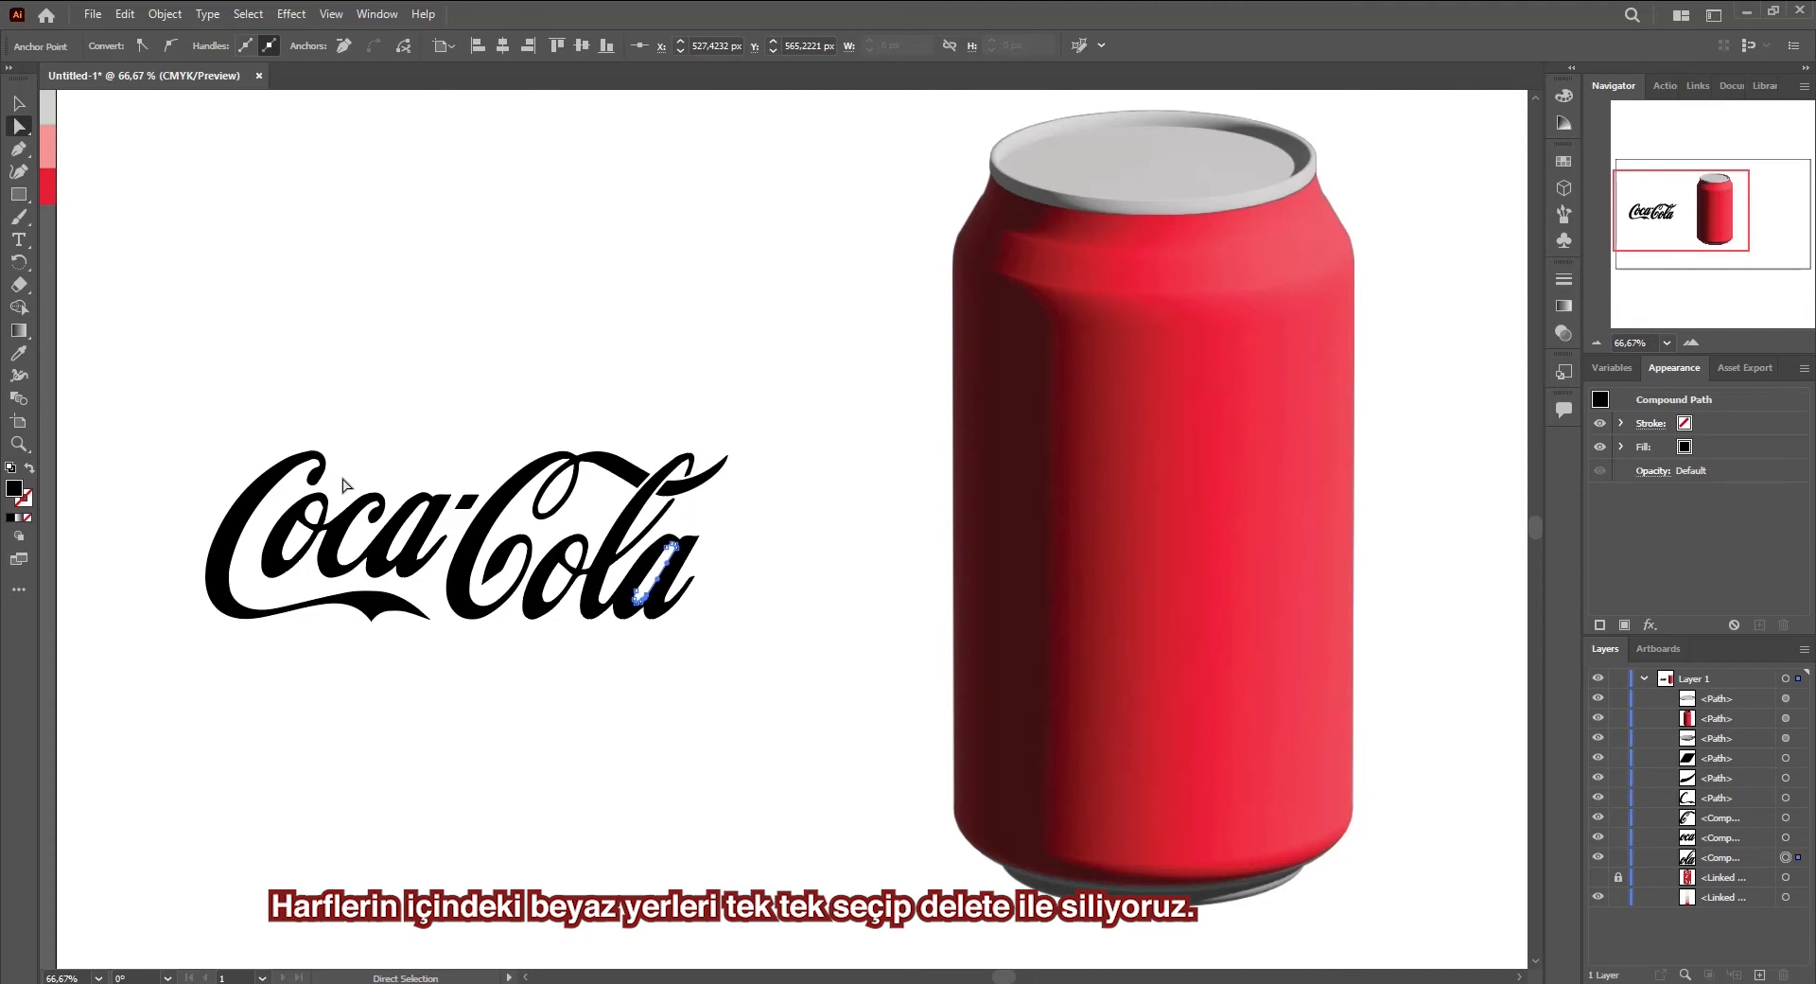
Select all paths of the logo, expand them and shift the whole logo slightly left, away from the can
click(15, 106)
drag(687, 659, 180, 421)
click(416, 445)
click(477, 535)
drag(757, 660, 180, 379)
click(164, 13)
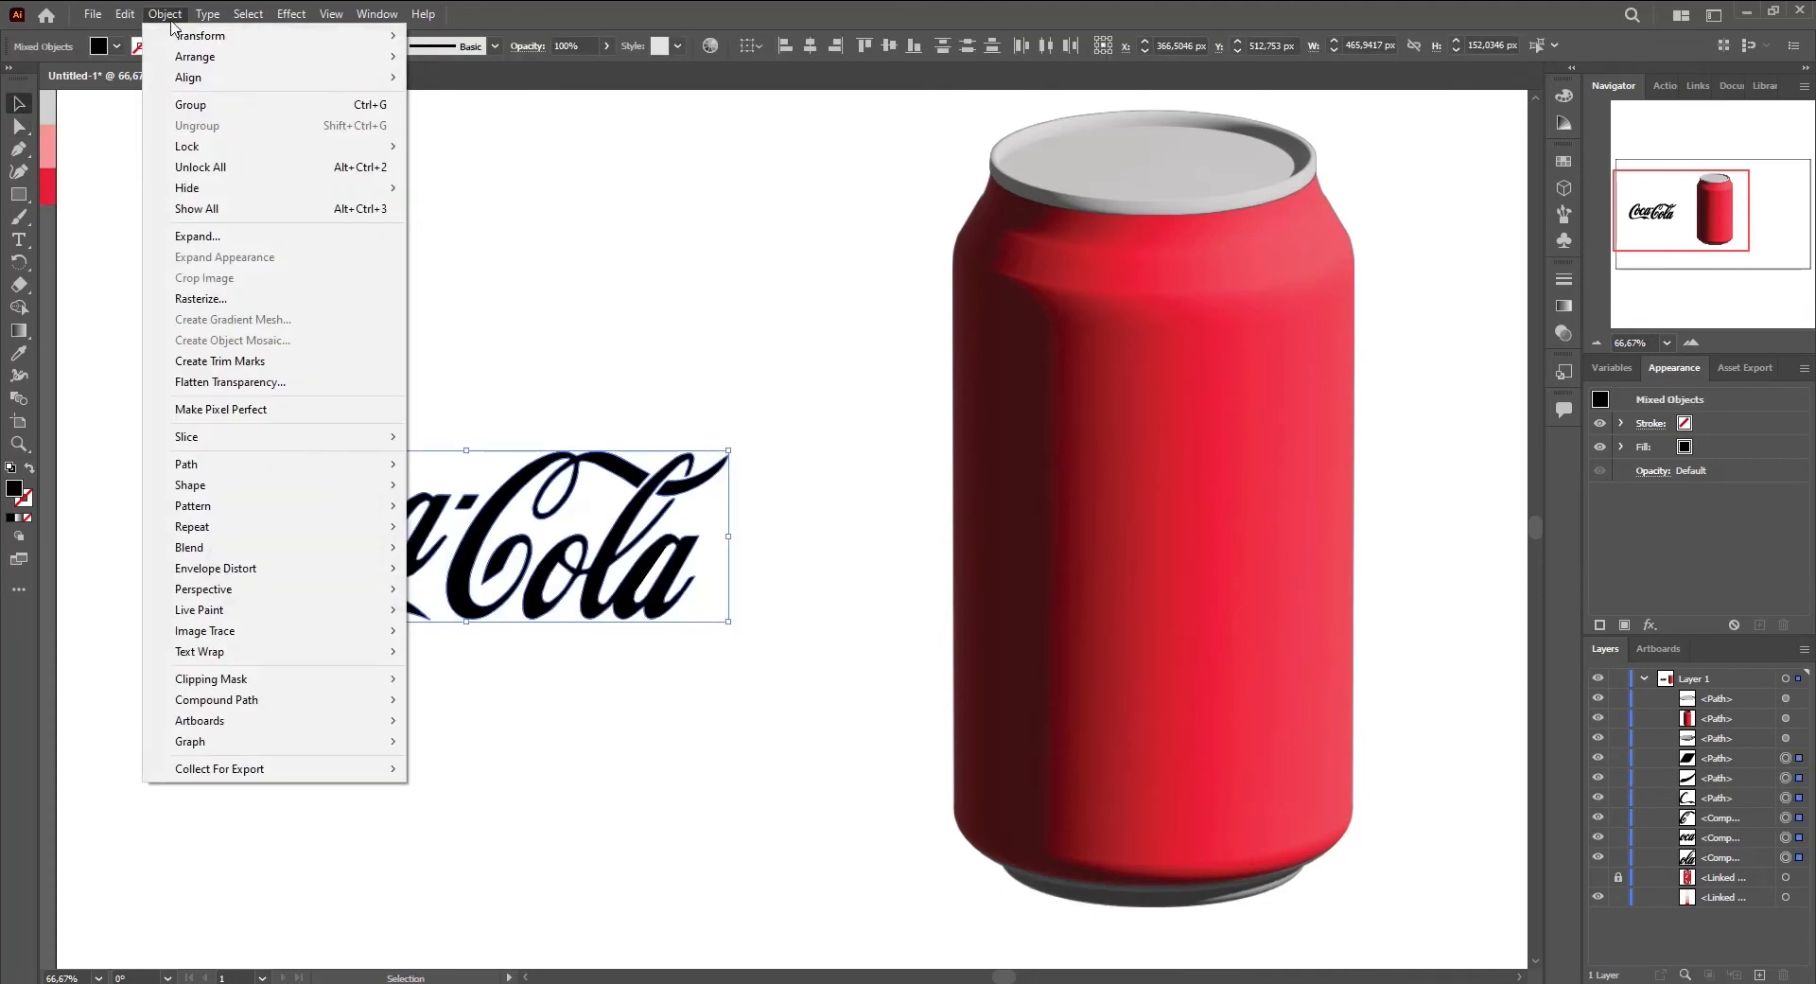
click(191, 236)
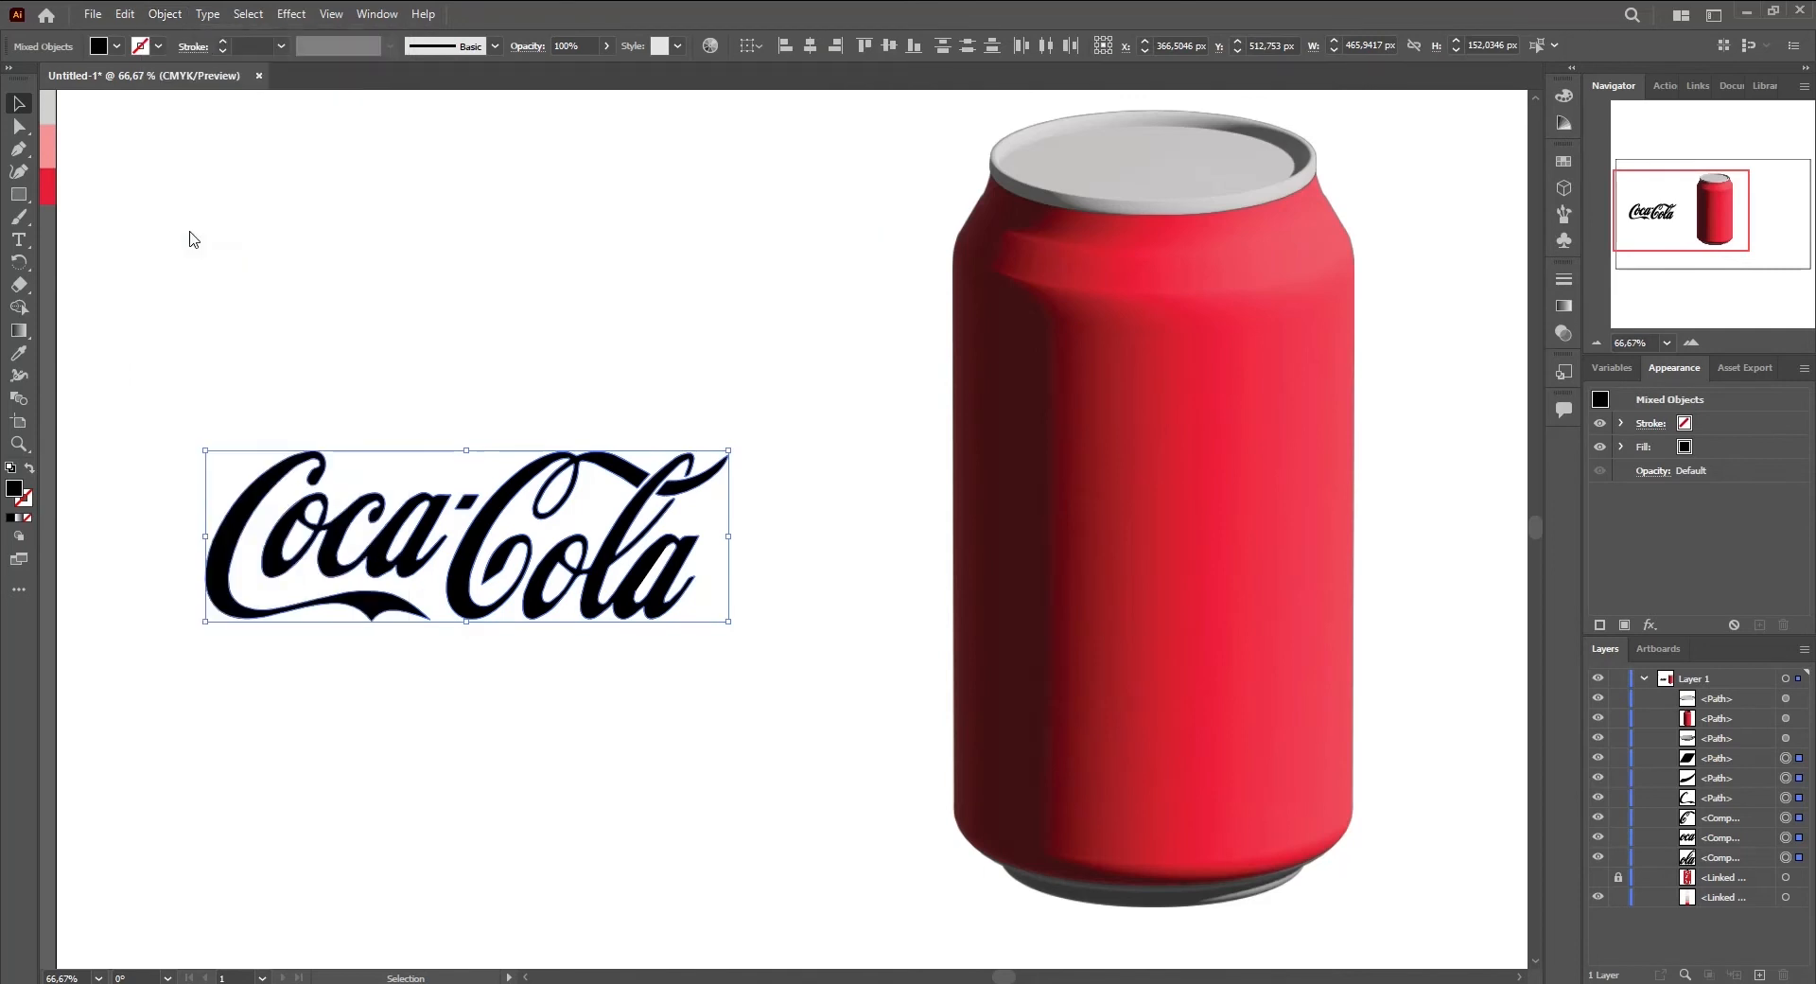
drag(234, 509, 186, 486)
click(356, 360)
key(ctrl+z)
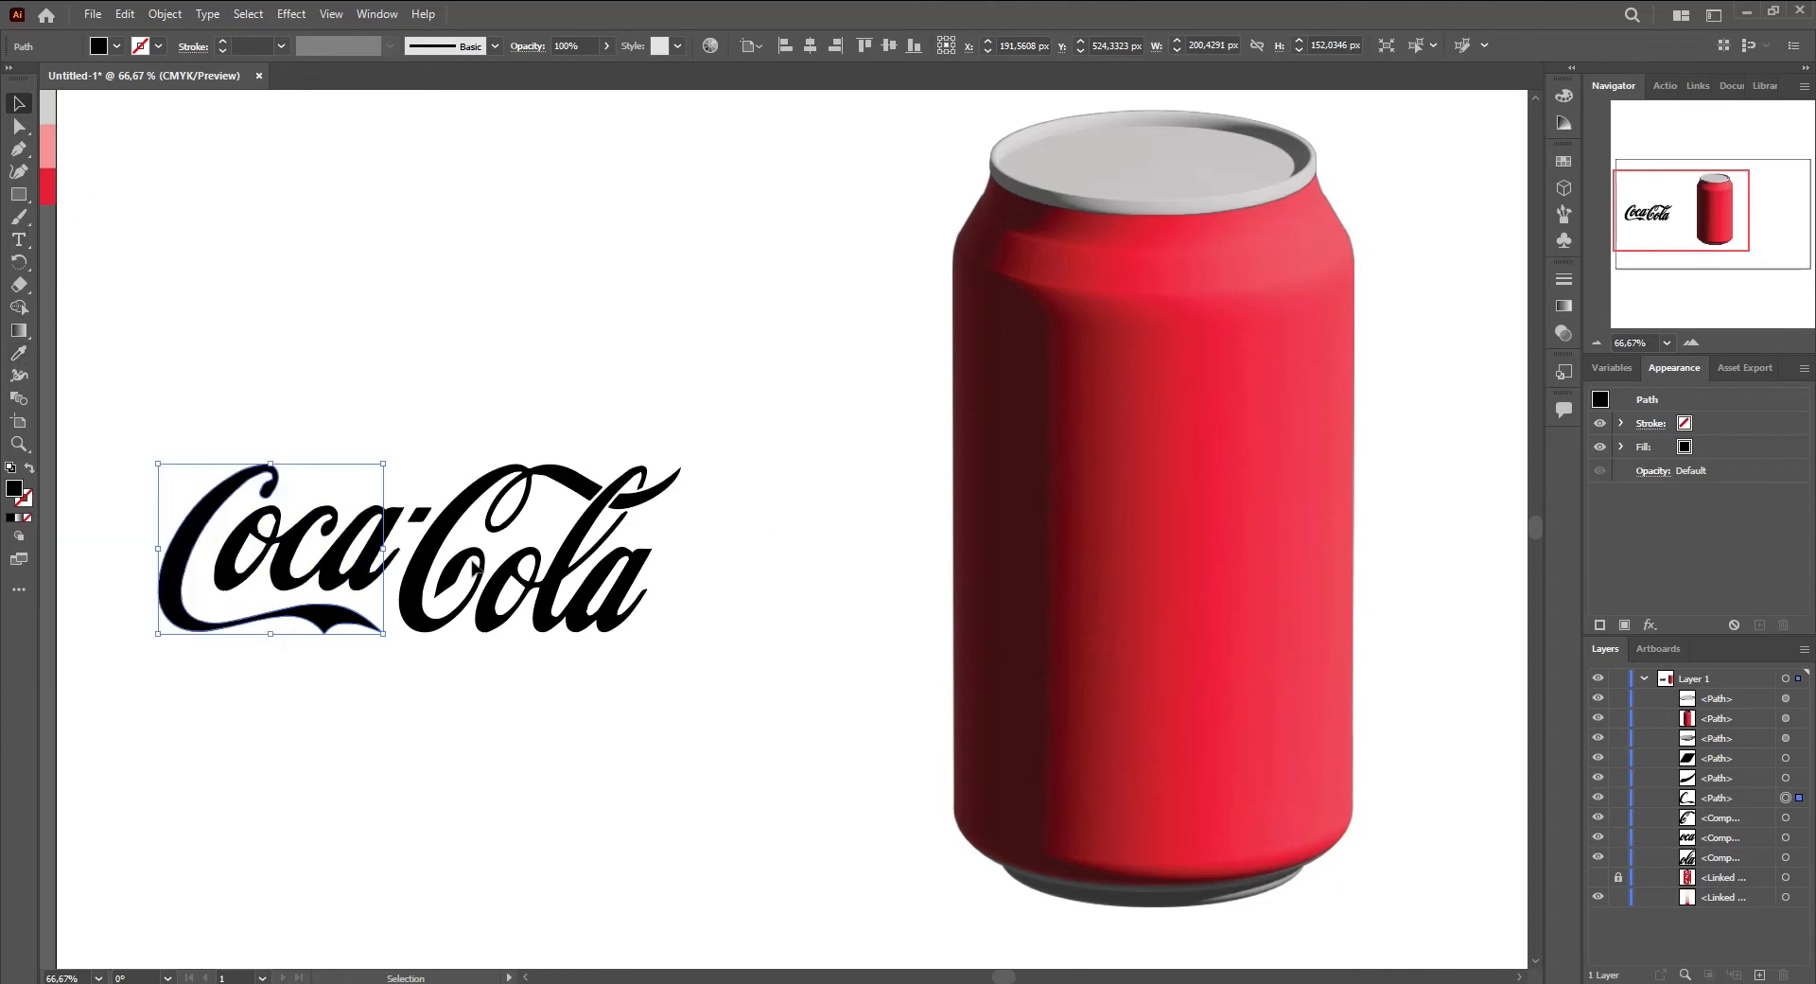
Select the whole logo and change its fill color to white
drag(681, 657, 163, 409)
double_click(14, 490)
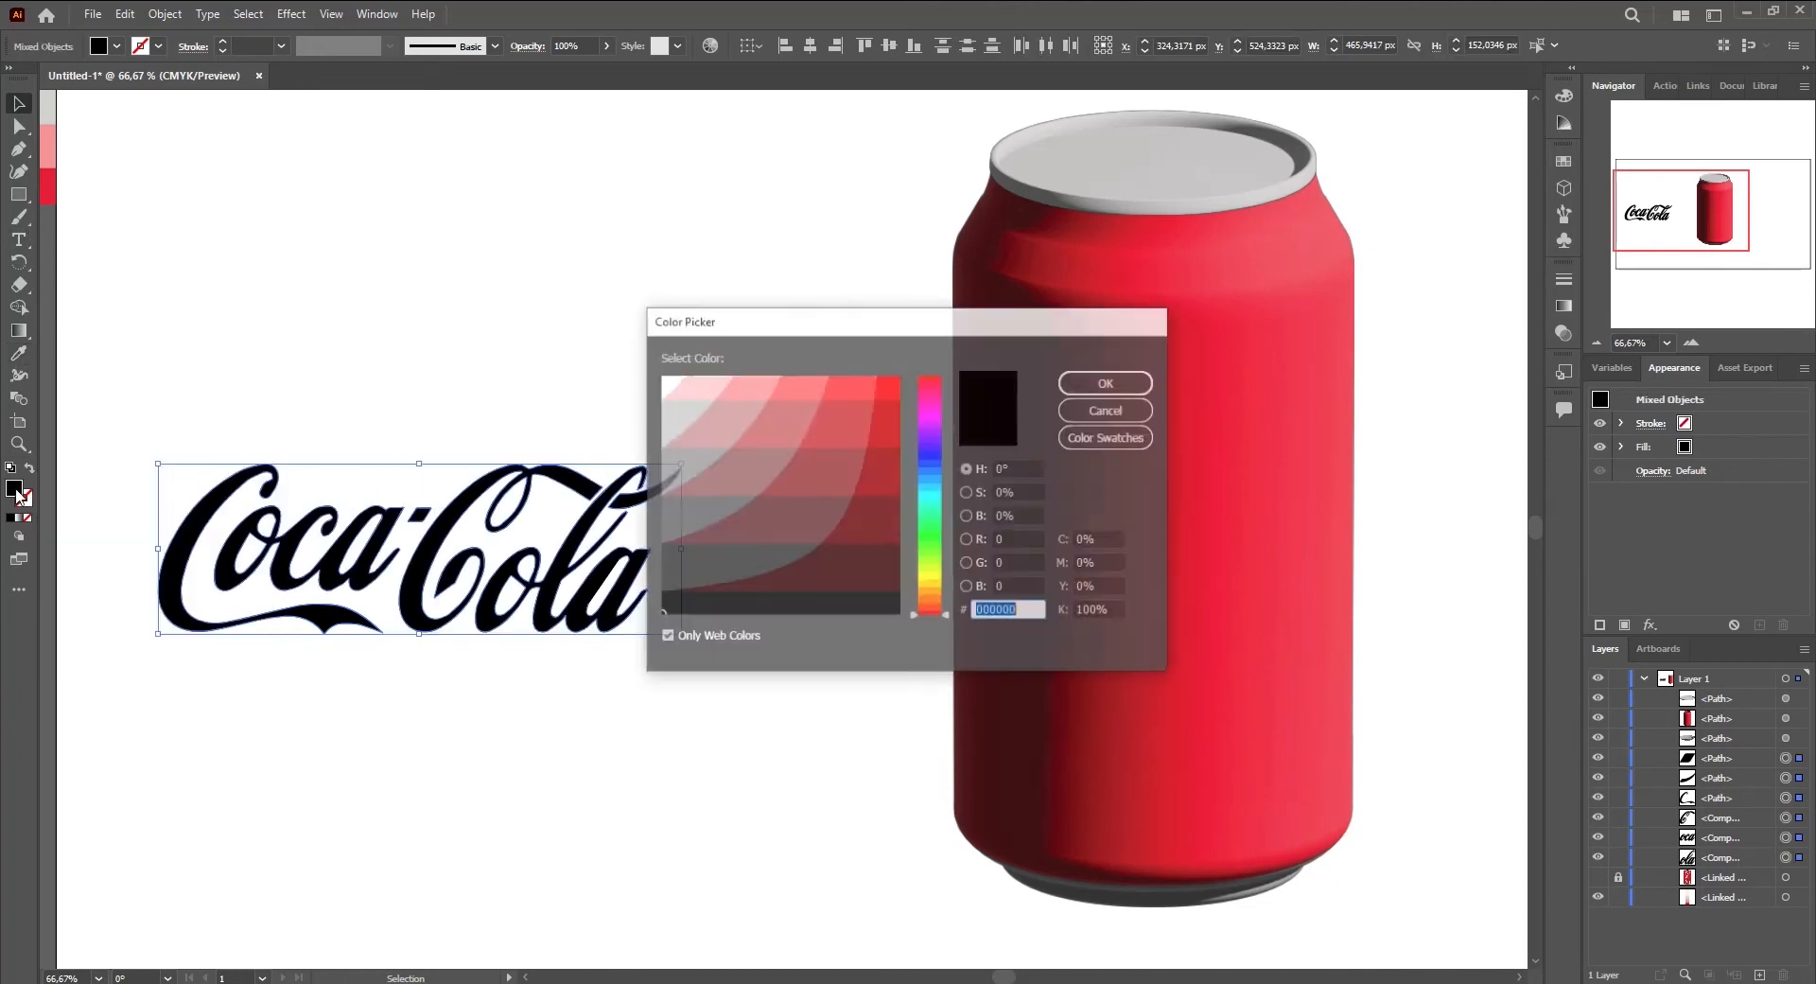
click(665, 381)
click(1084, 386)
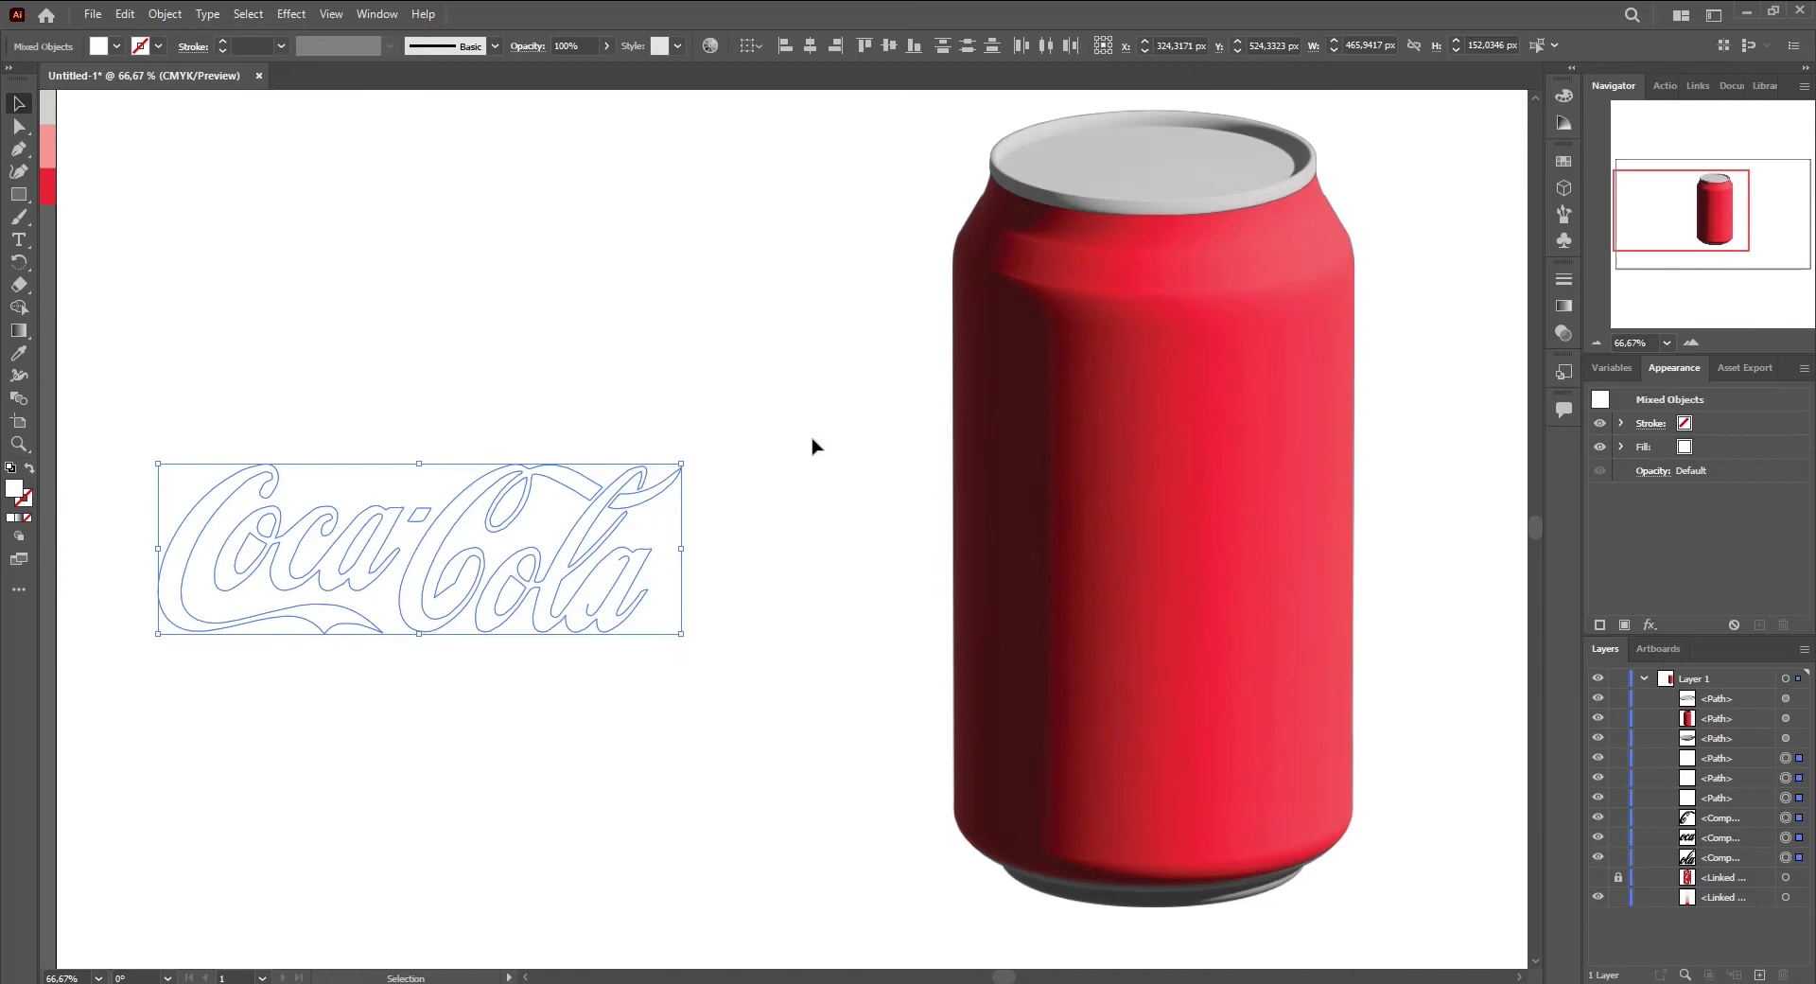
Save the white logo as a new dynamic symbol named coca
click(369, 14)
click(445, 681)
drag(593, 571, 1494, 219)
text(coca)
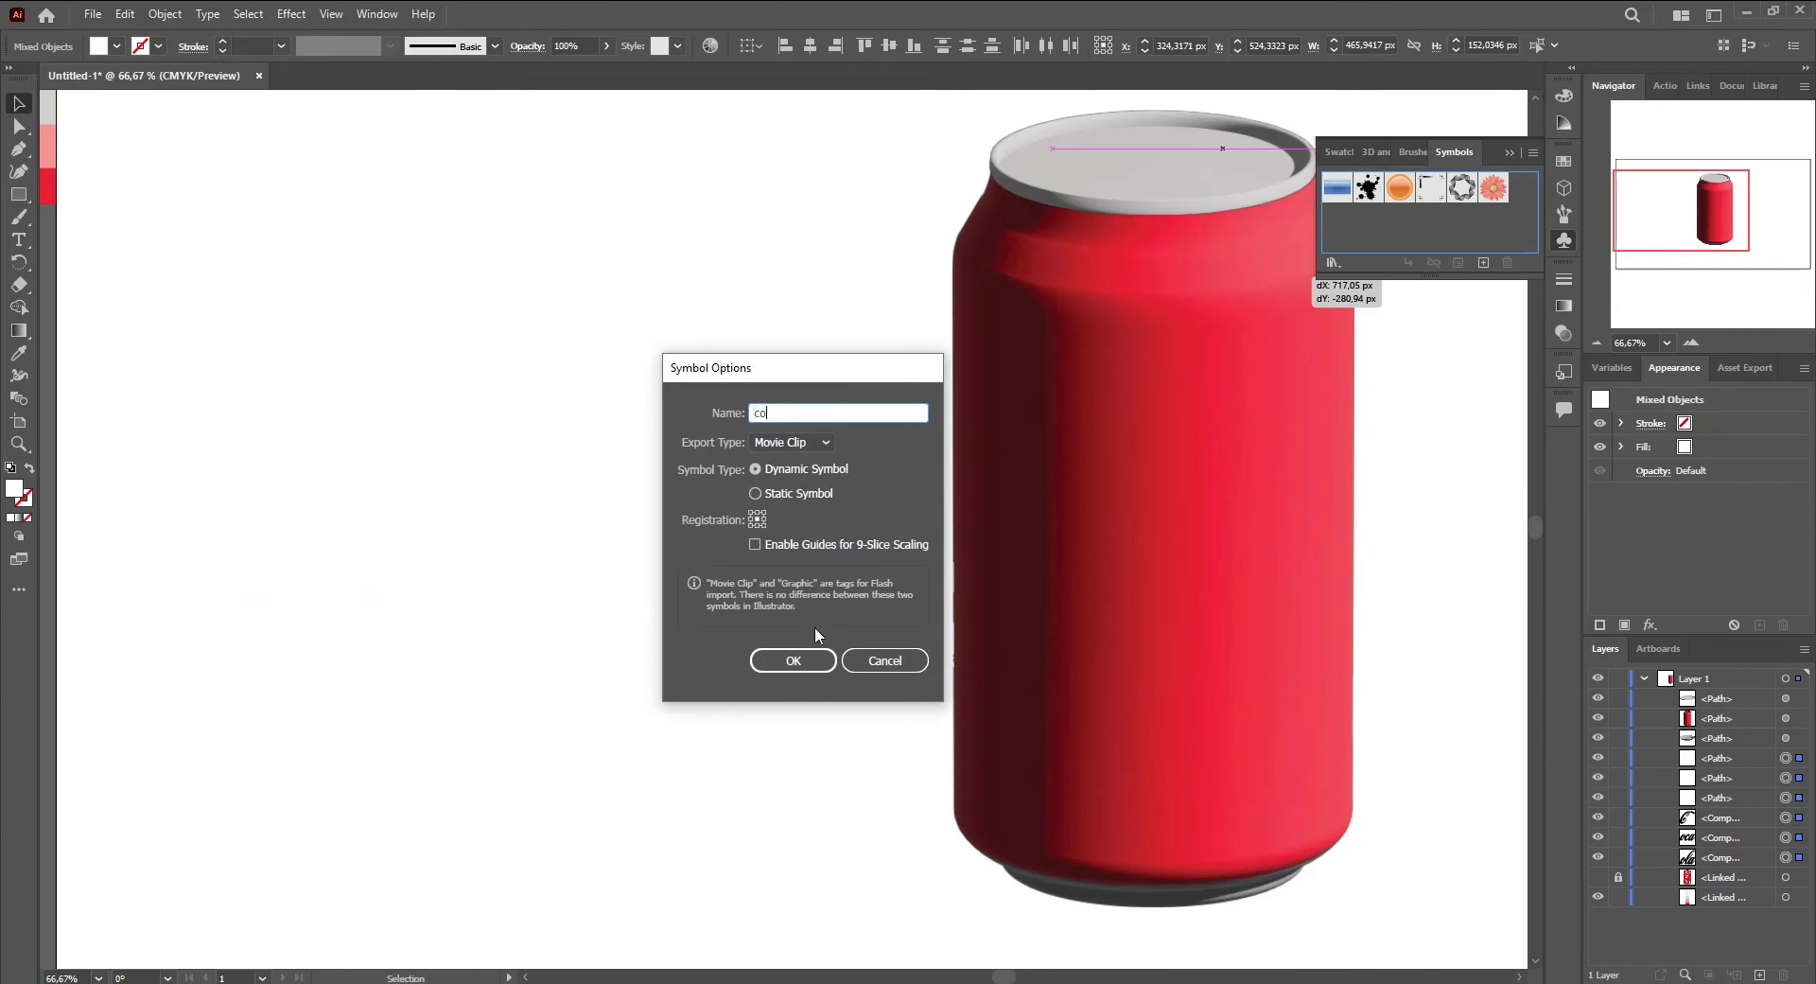
click(793, 661)
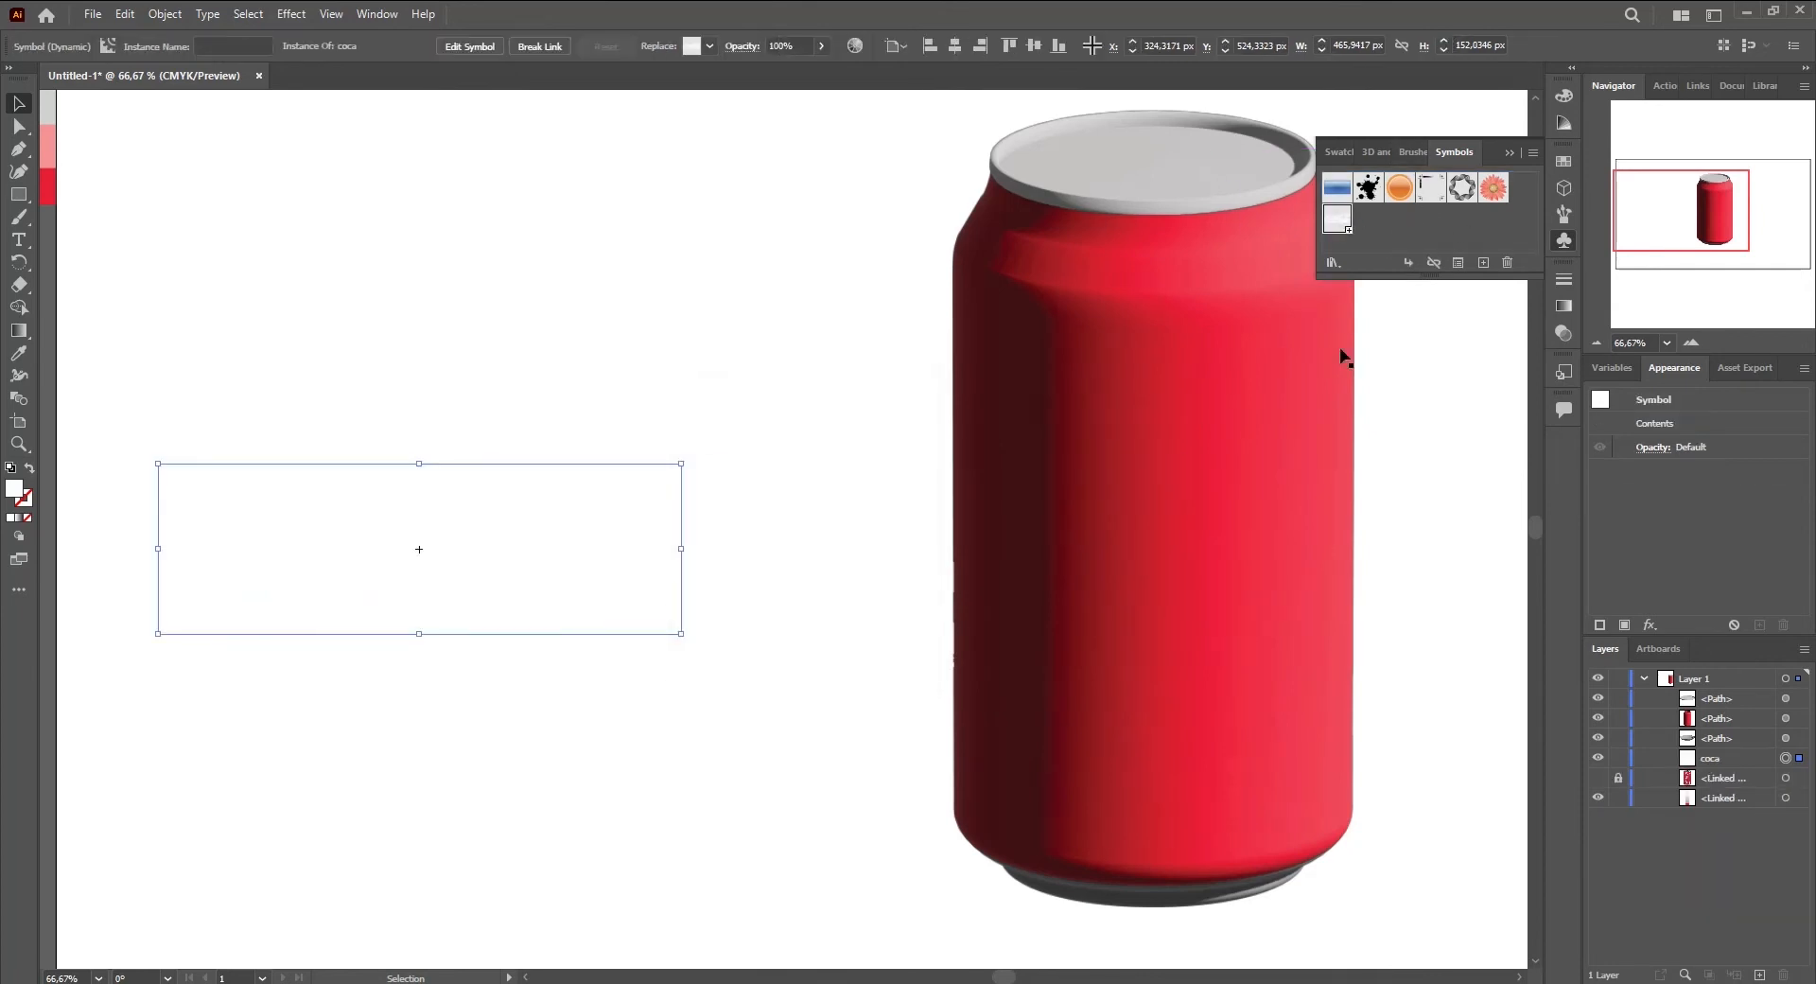
Apply the coca symbol as a graphic on the 3D can body
click(1243, 441)
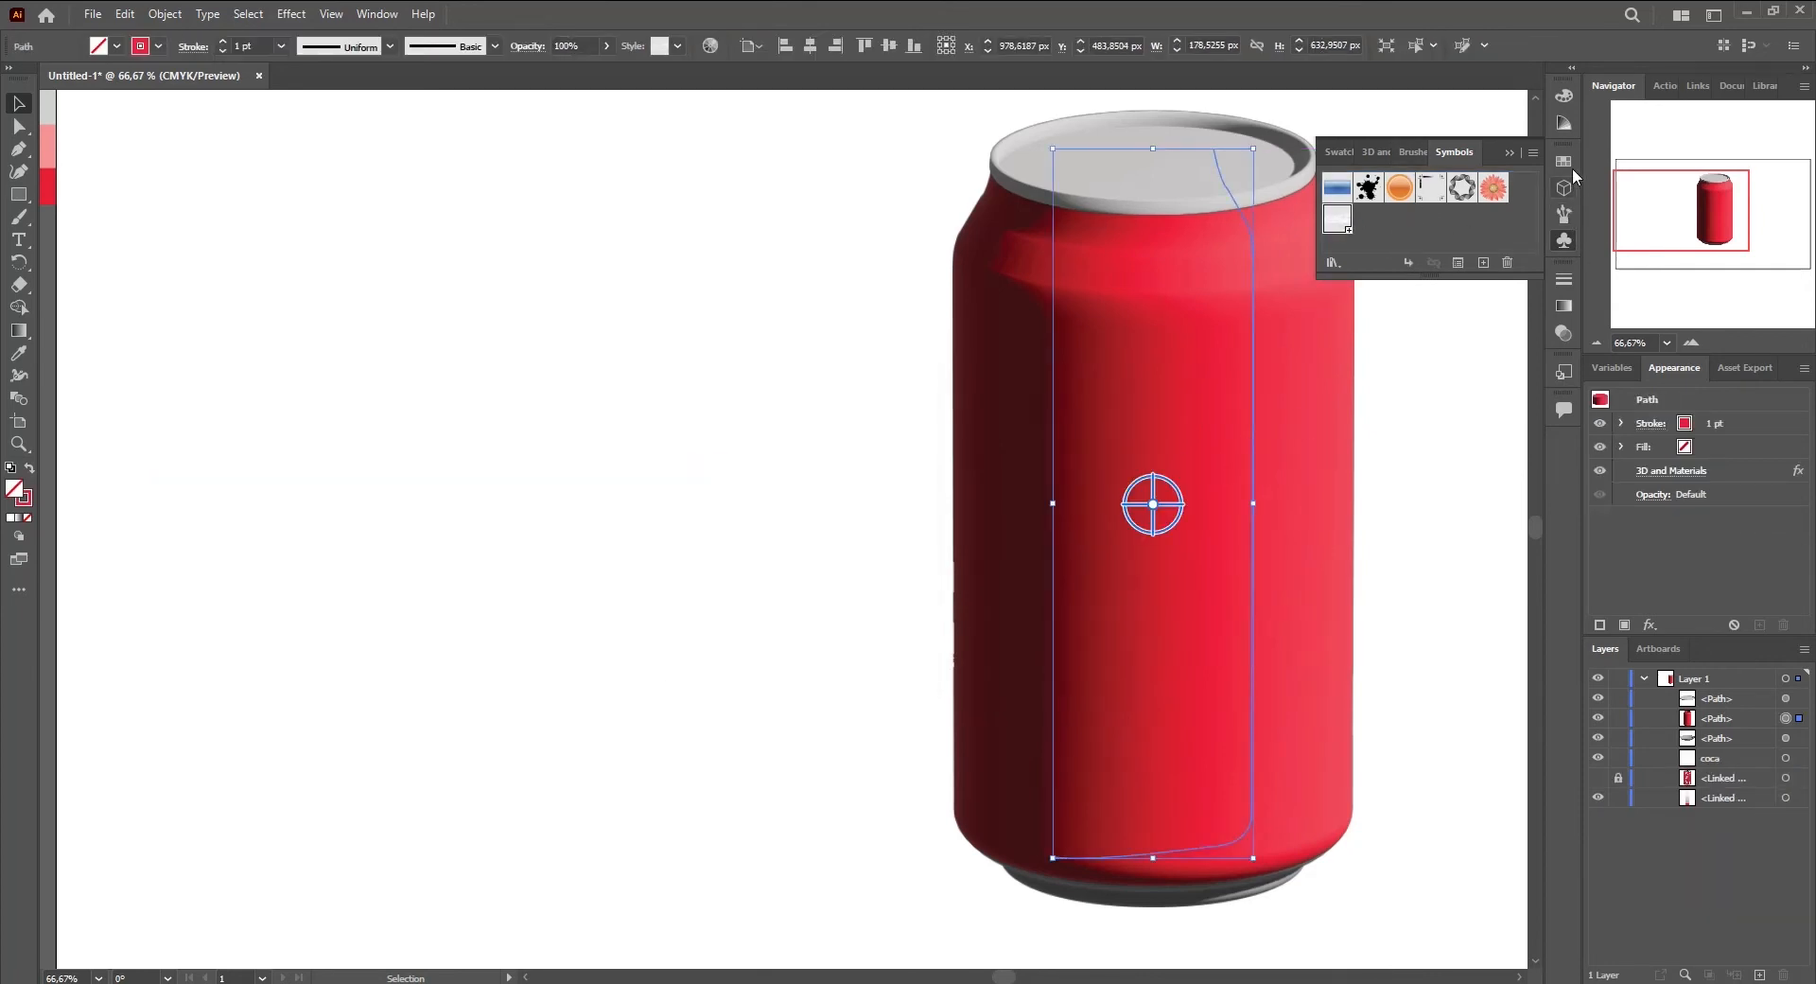
click(1564, 187)
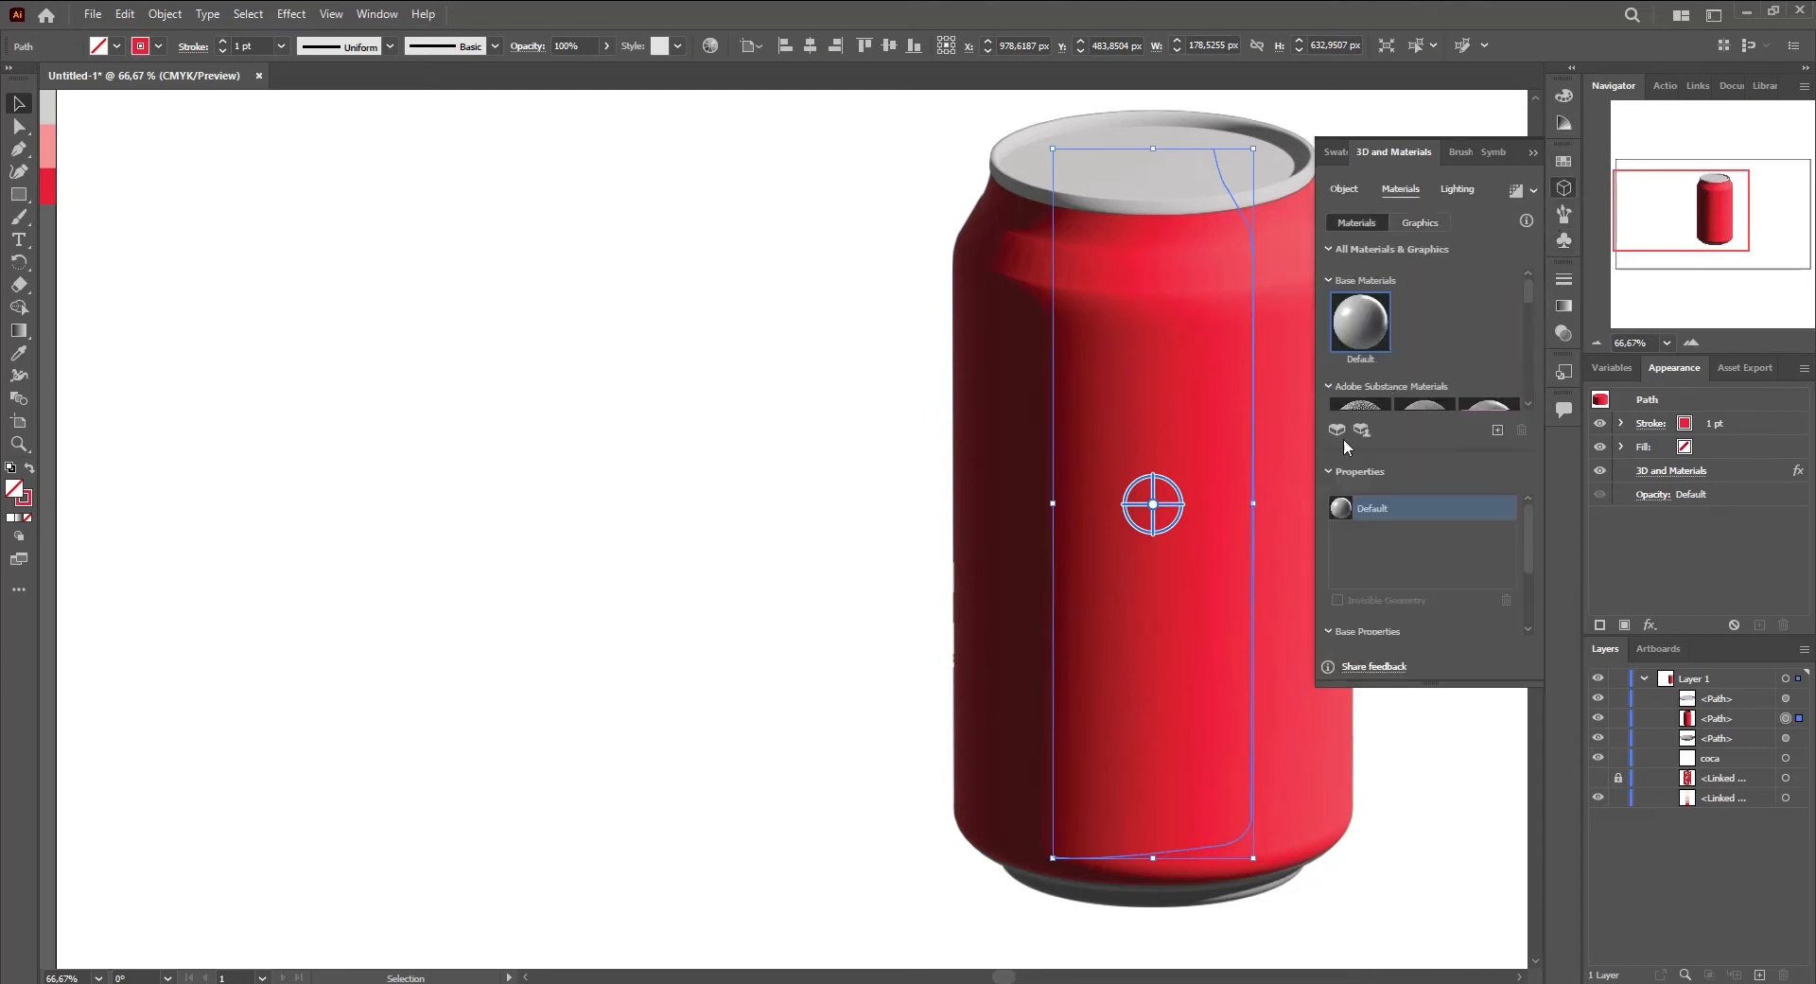
click(1419, 223)
scroll(1416, 360, down, 2)
click(1357, 378)
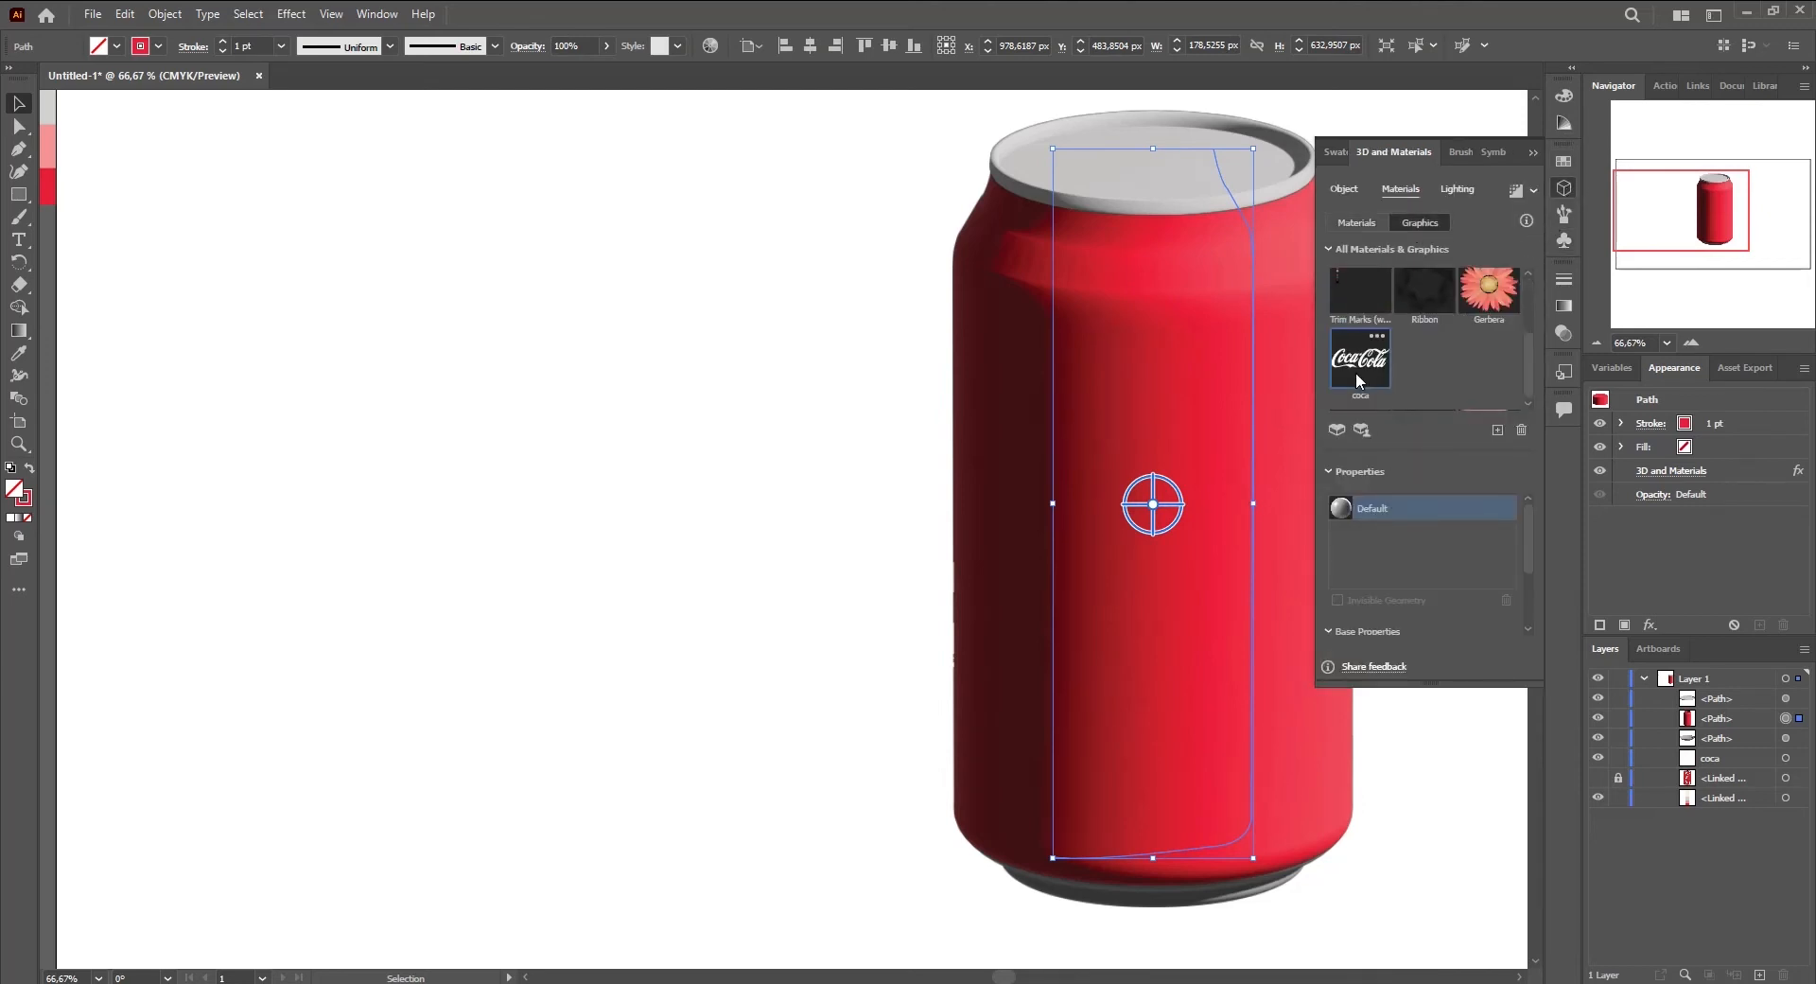
click(1533, 151)
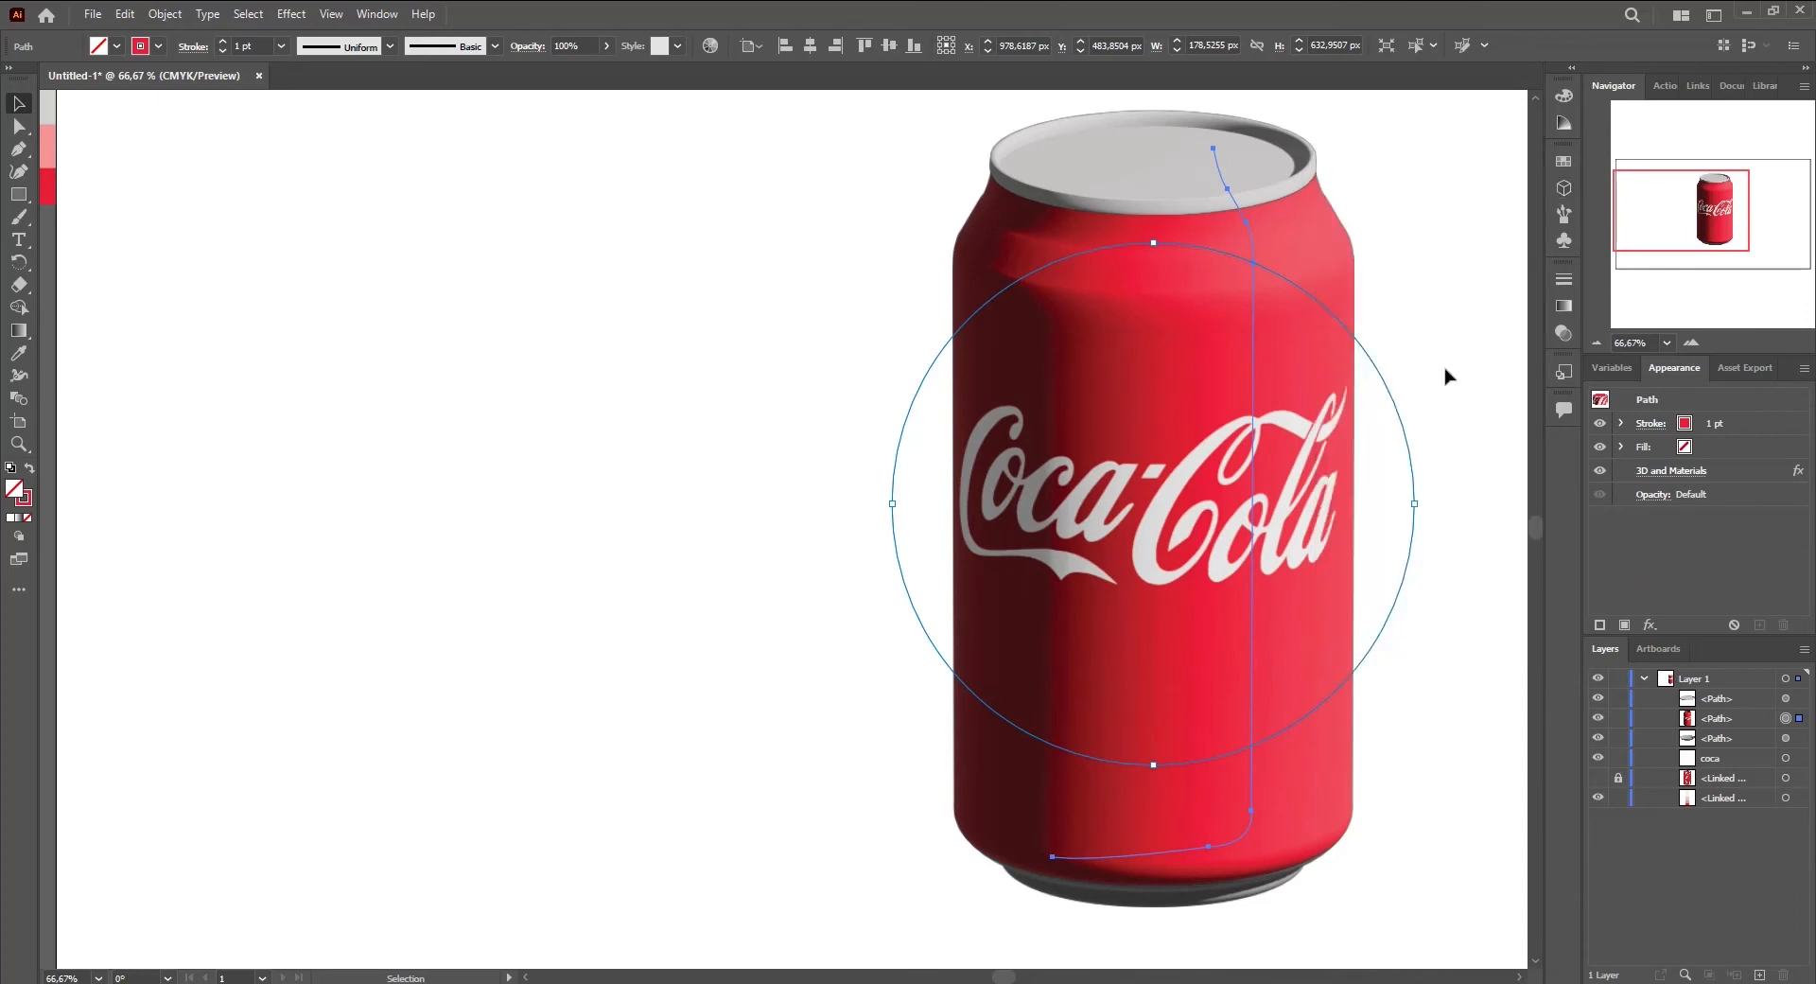
Rotate the logo graphic to read vertically up the right half of the can body, and scale it to fit between shoulder and base
scroll(1272, 473, right, 7)
scroll(1245, 442, down, 1)
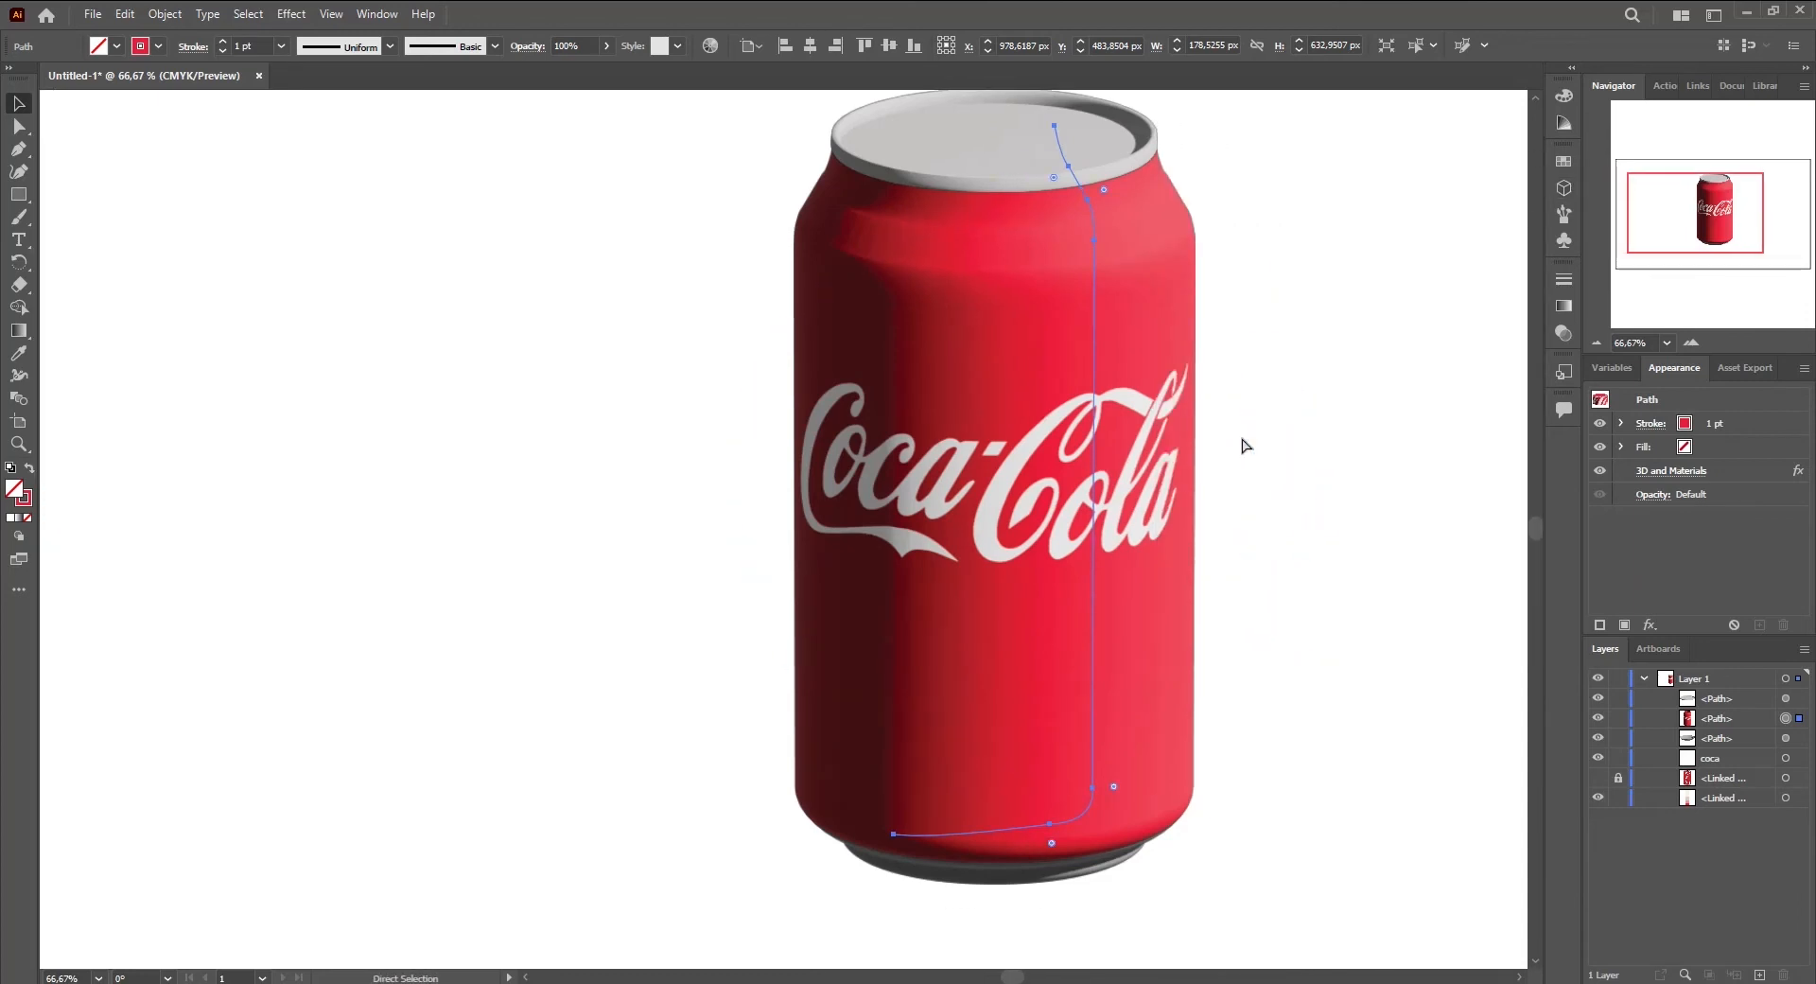
scroll(1241, 440, right, 2)
scroll(1222, 435, down, 1)
scroll(1223, 437, down, 2)
scroll(1211, 501, up, 1)
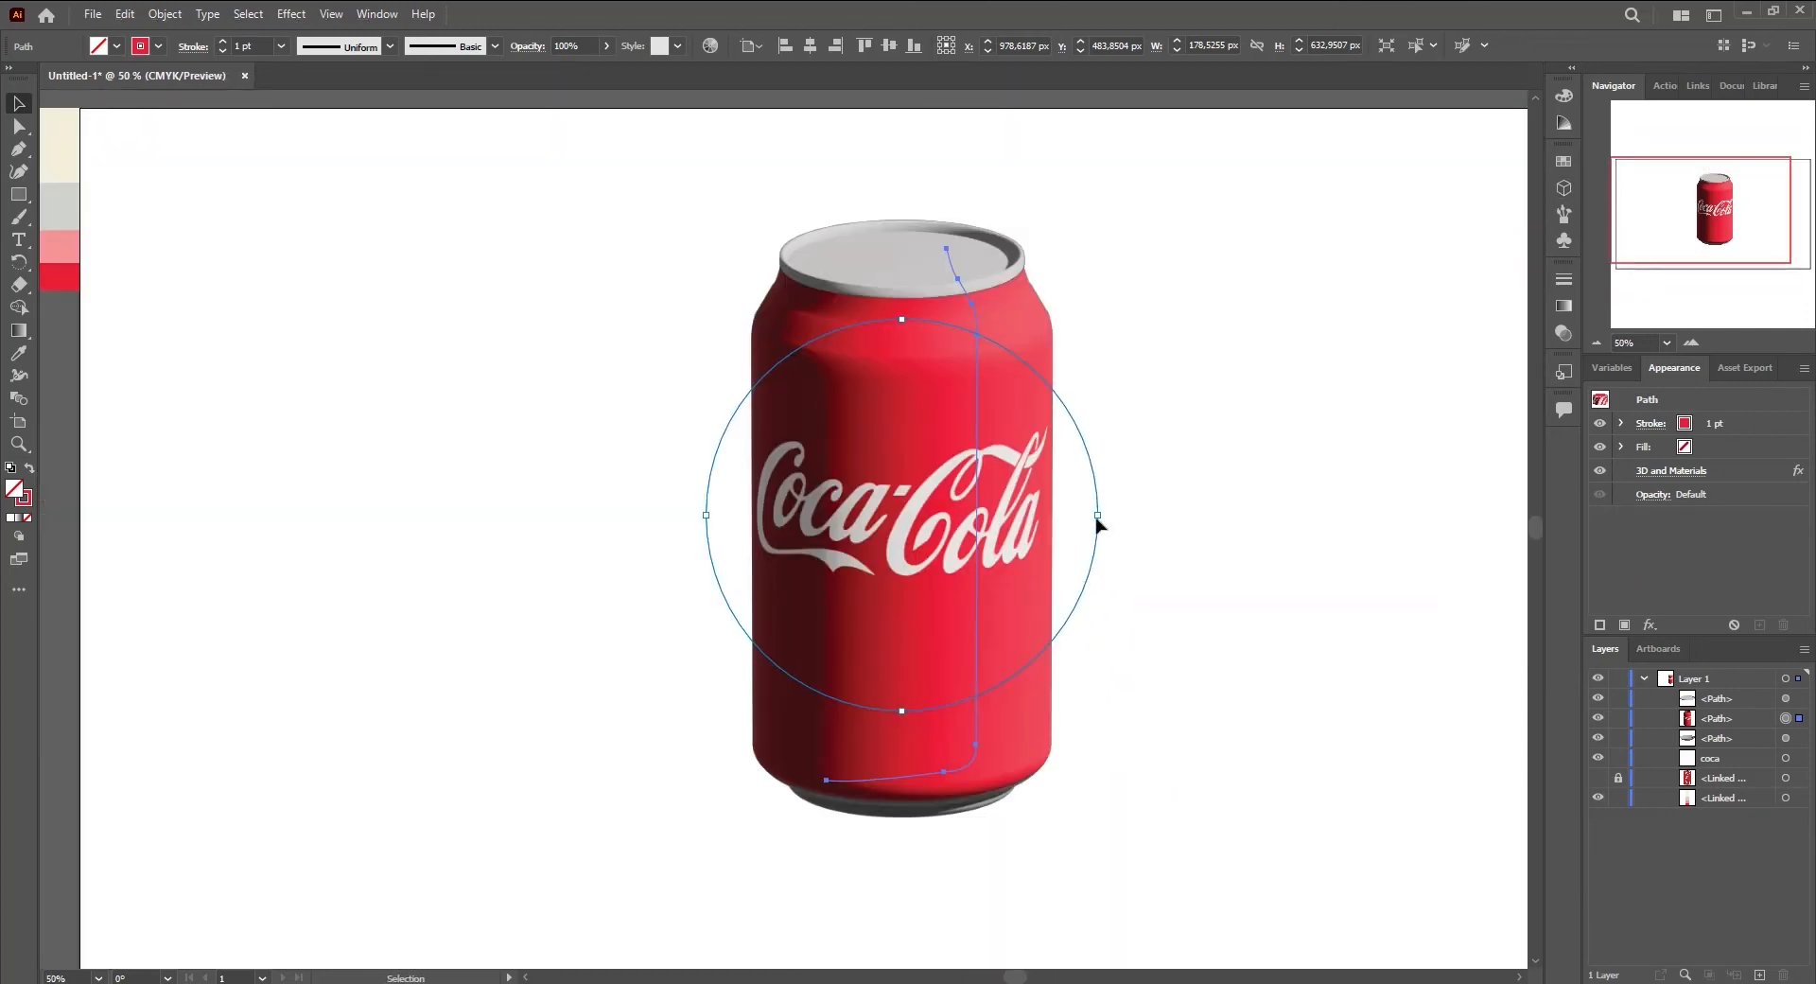
drag(1122, 514, 1178, 512)
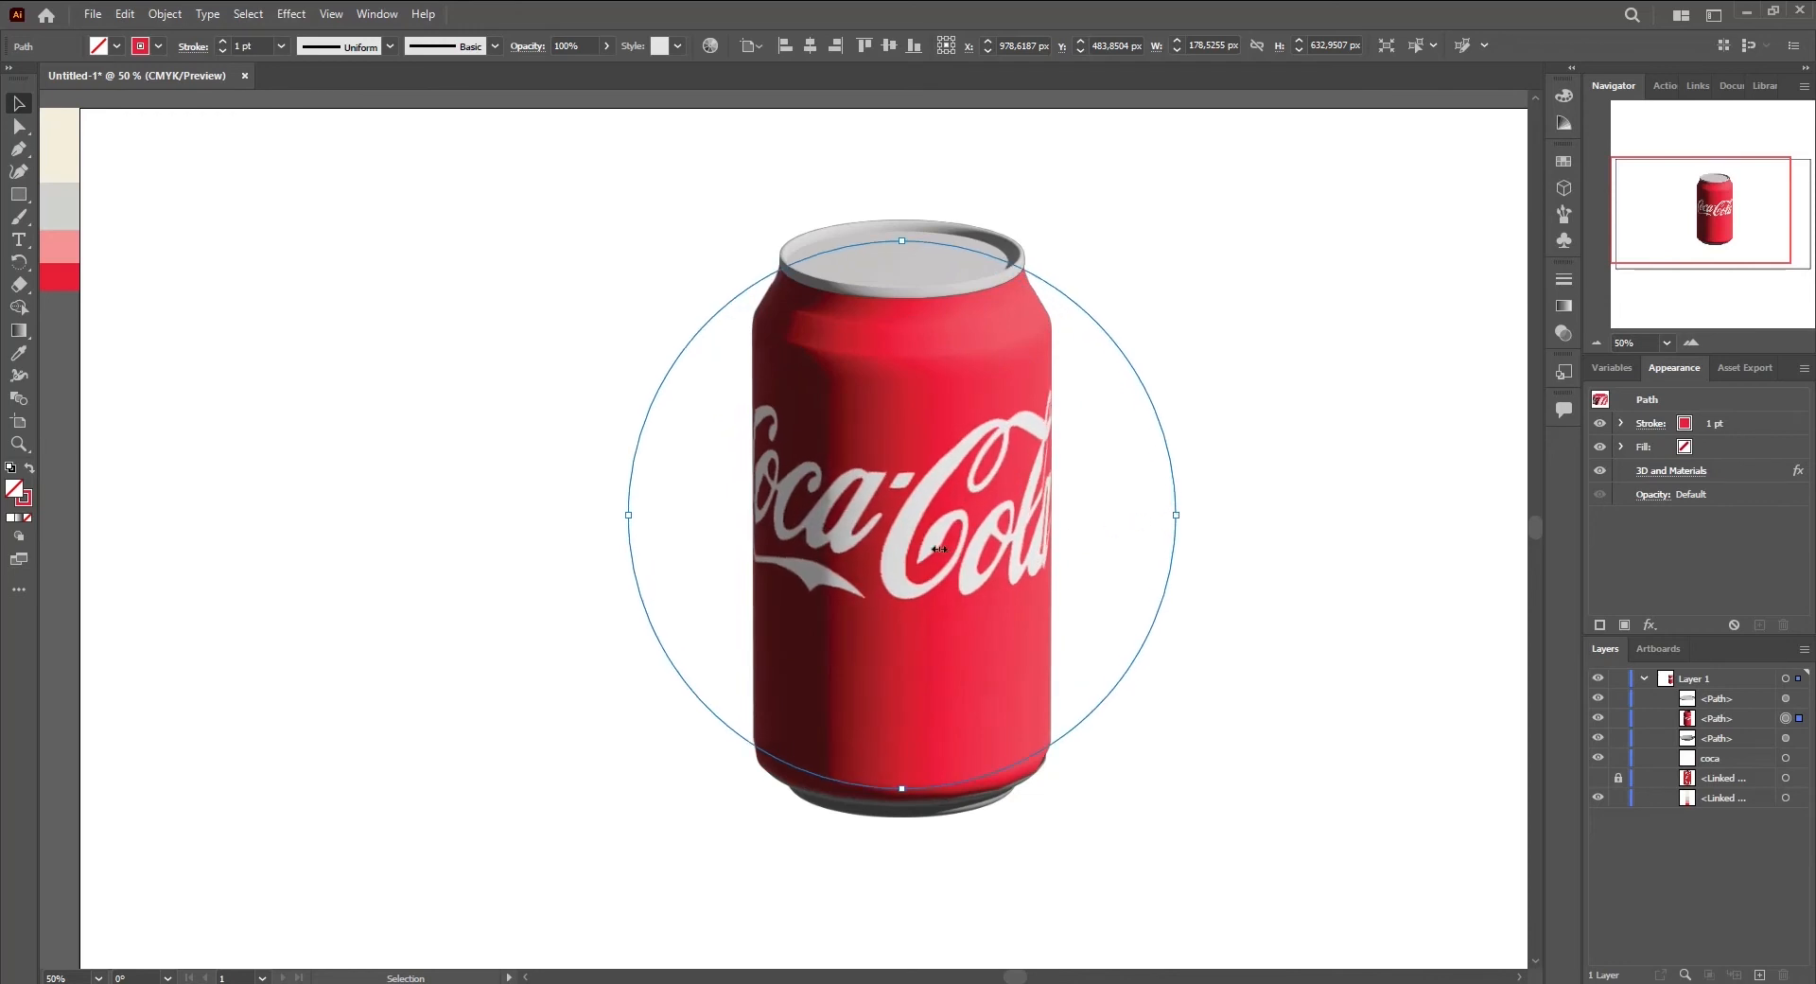
drag(664, 546, 722, 570)
drag(1247, 546, 953, 244)
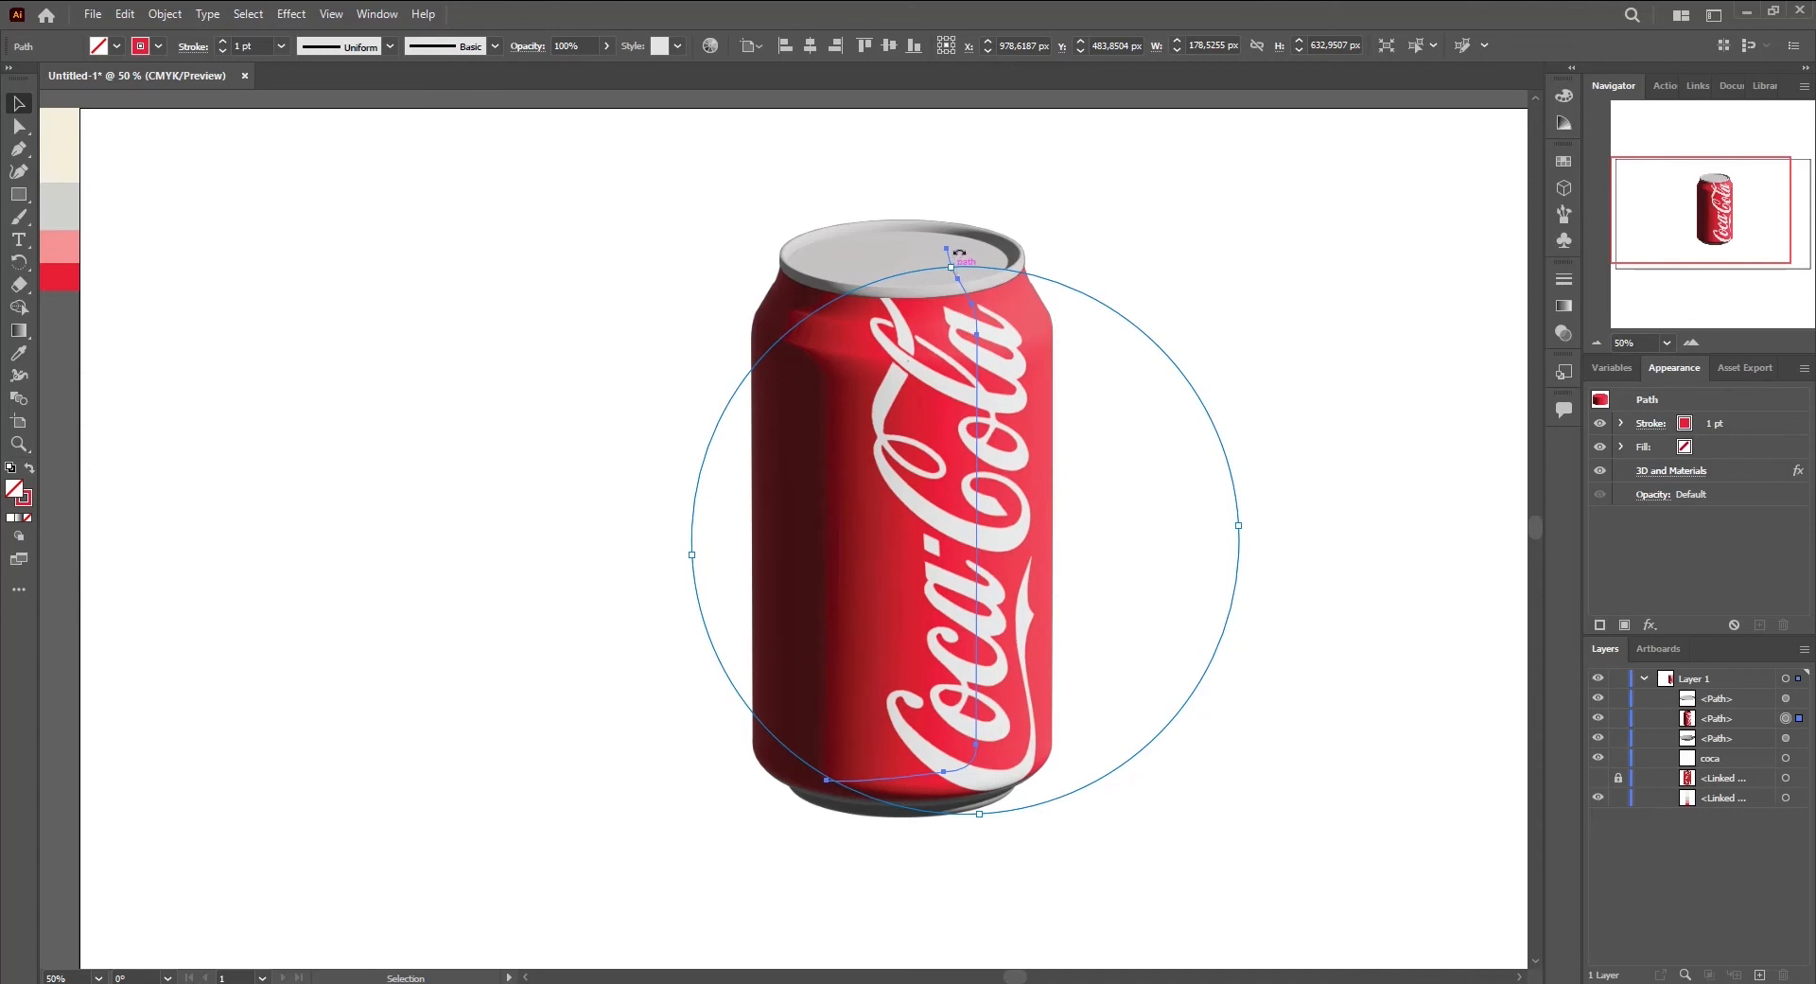
drag(959, 253, 958, 329)
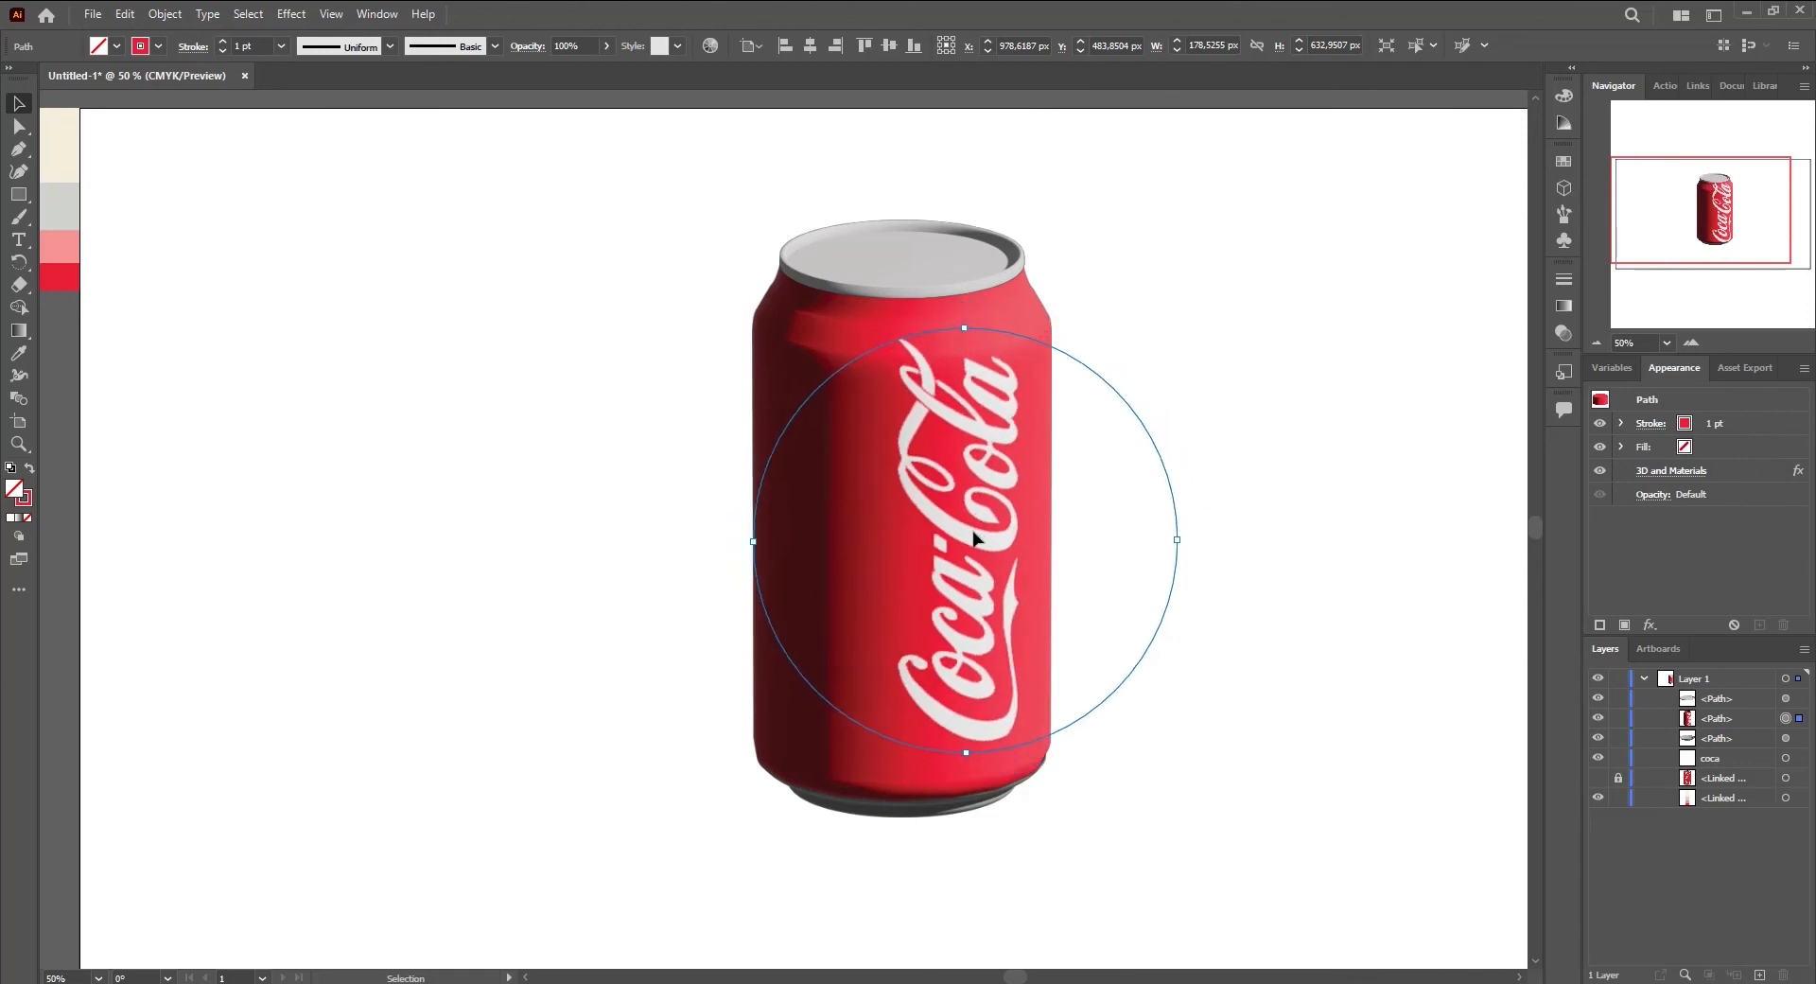
Move the logo graphic so it sits centered across the front of the can body
drag(974, 537, 910, 584)
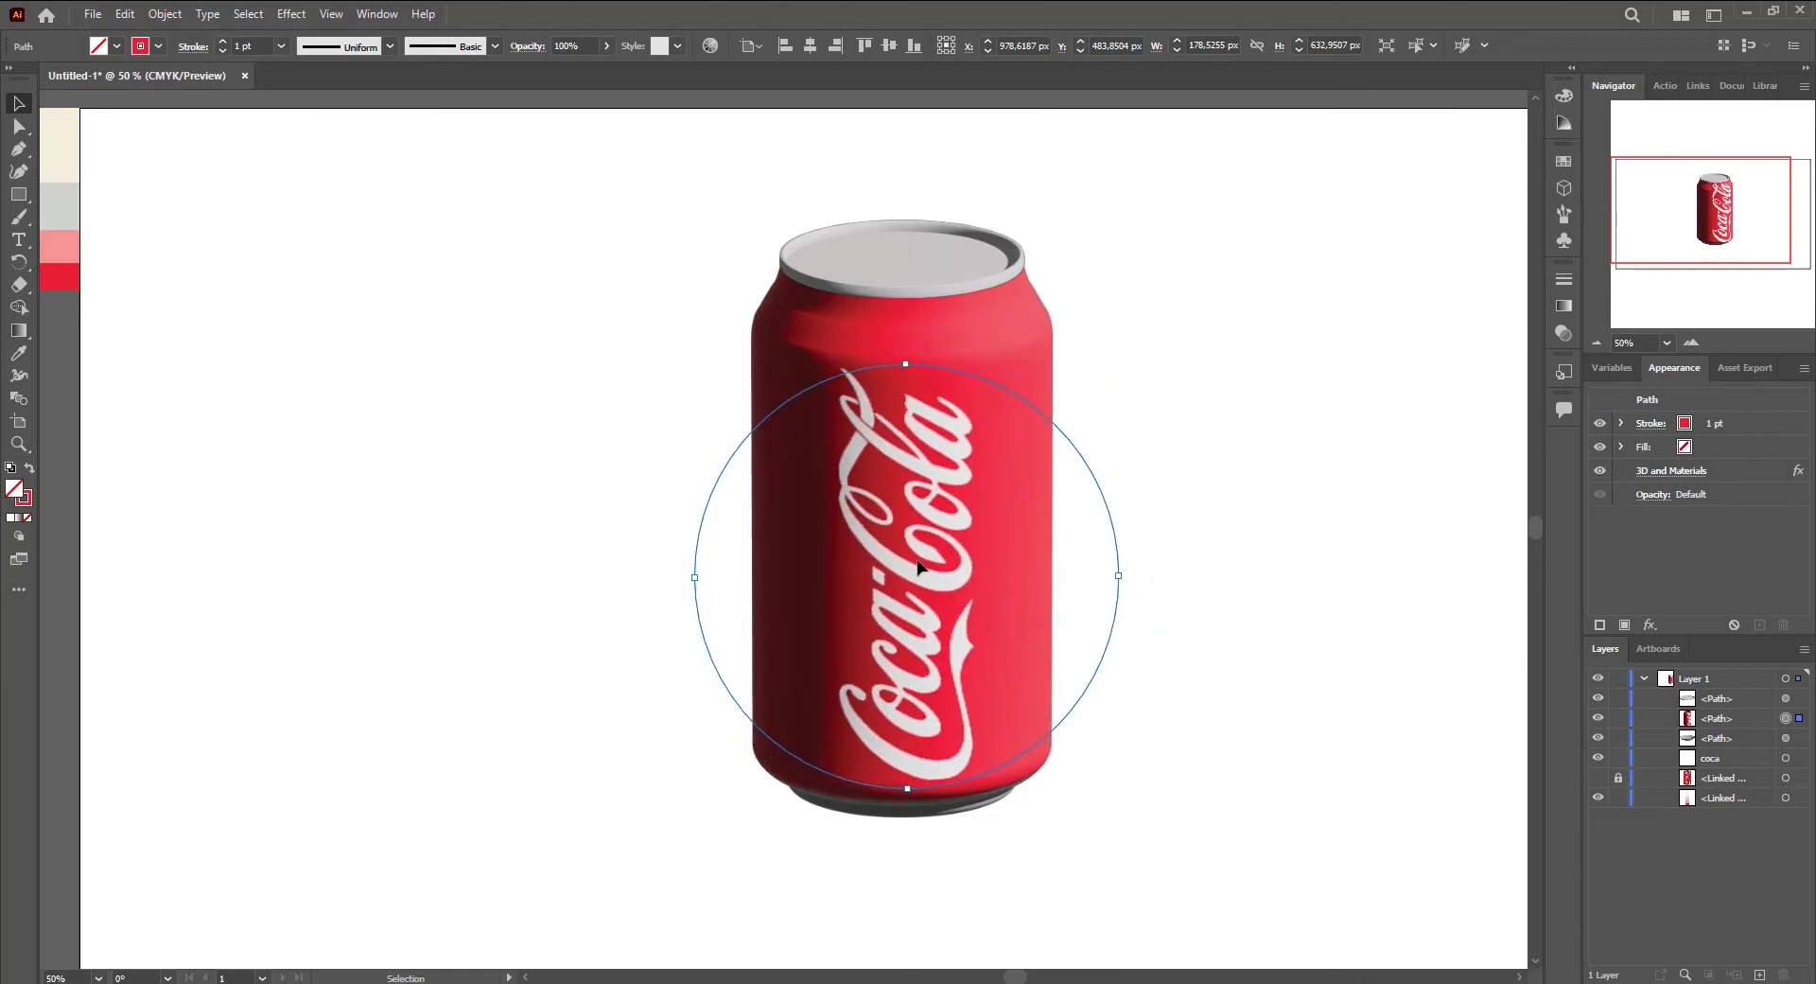
click(1353, 423)
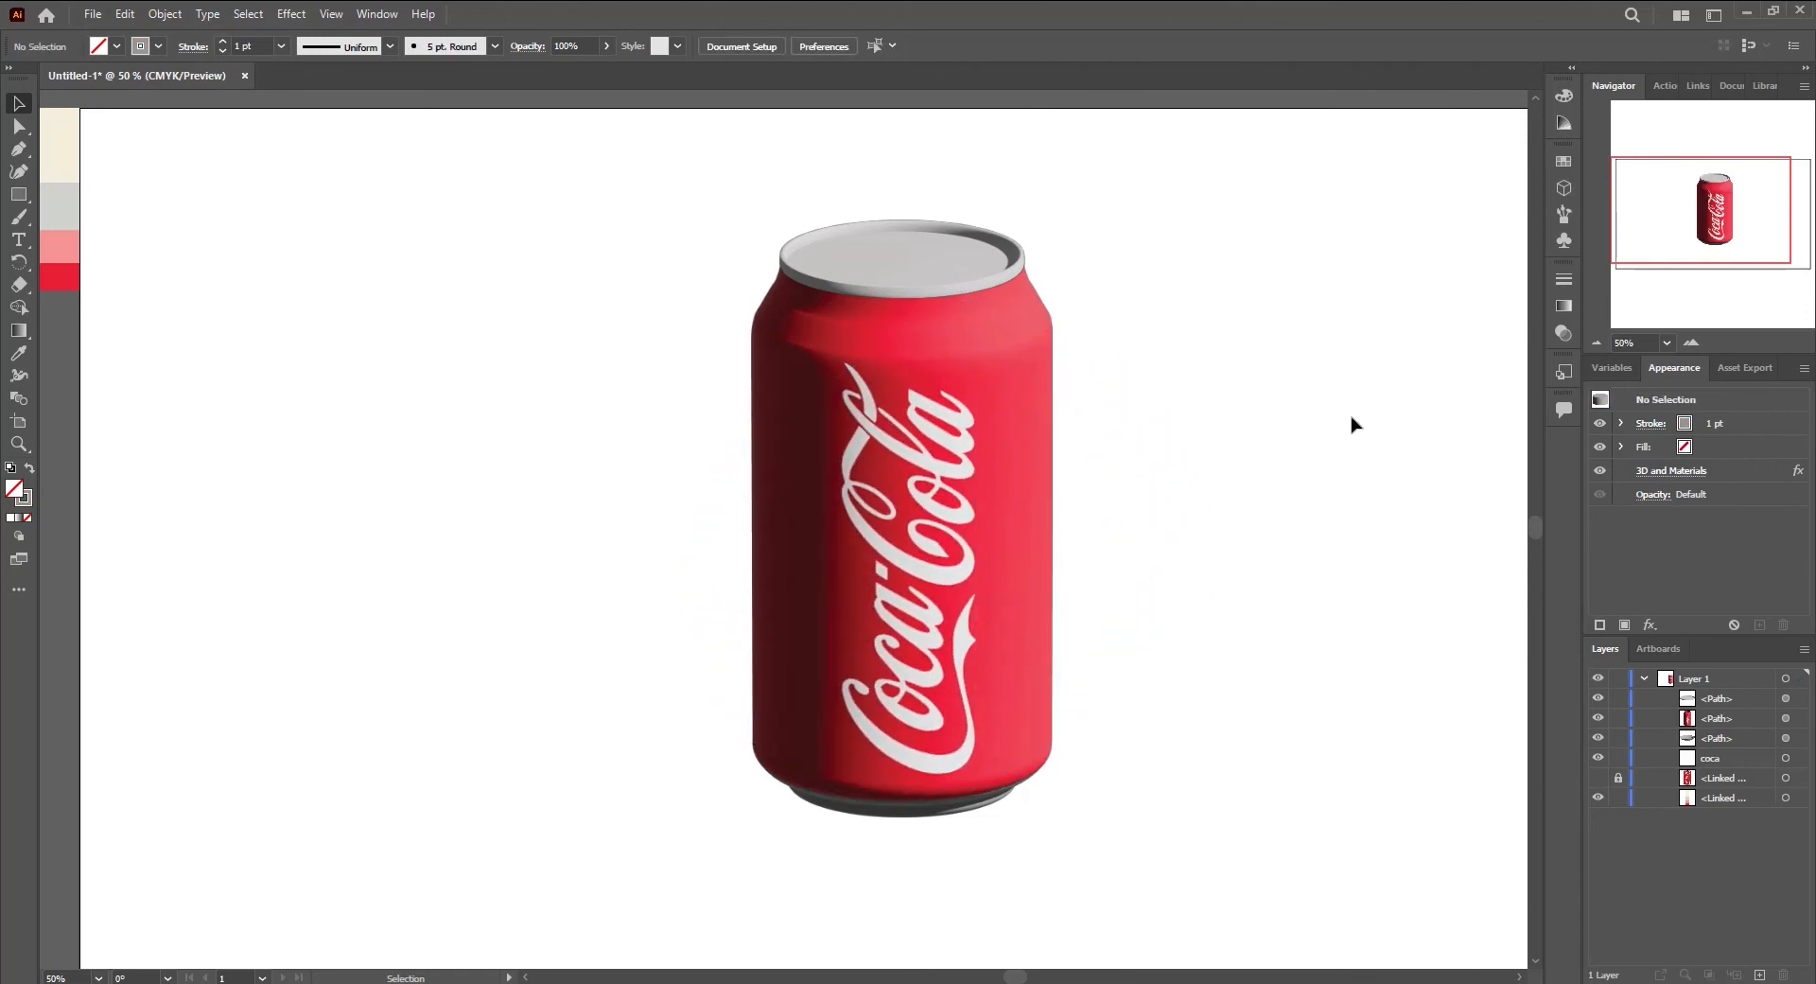
Draw a 1920 x 1080 px rectangle and center it on the artboard horizontally and vertically
key(ctrl+minus)
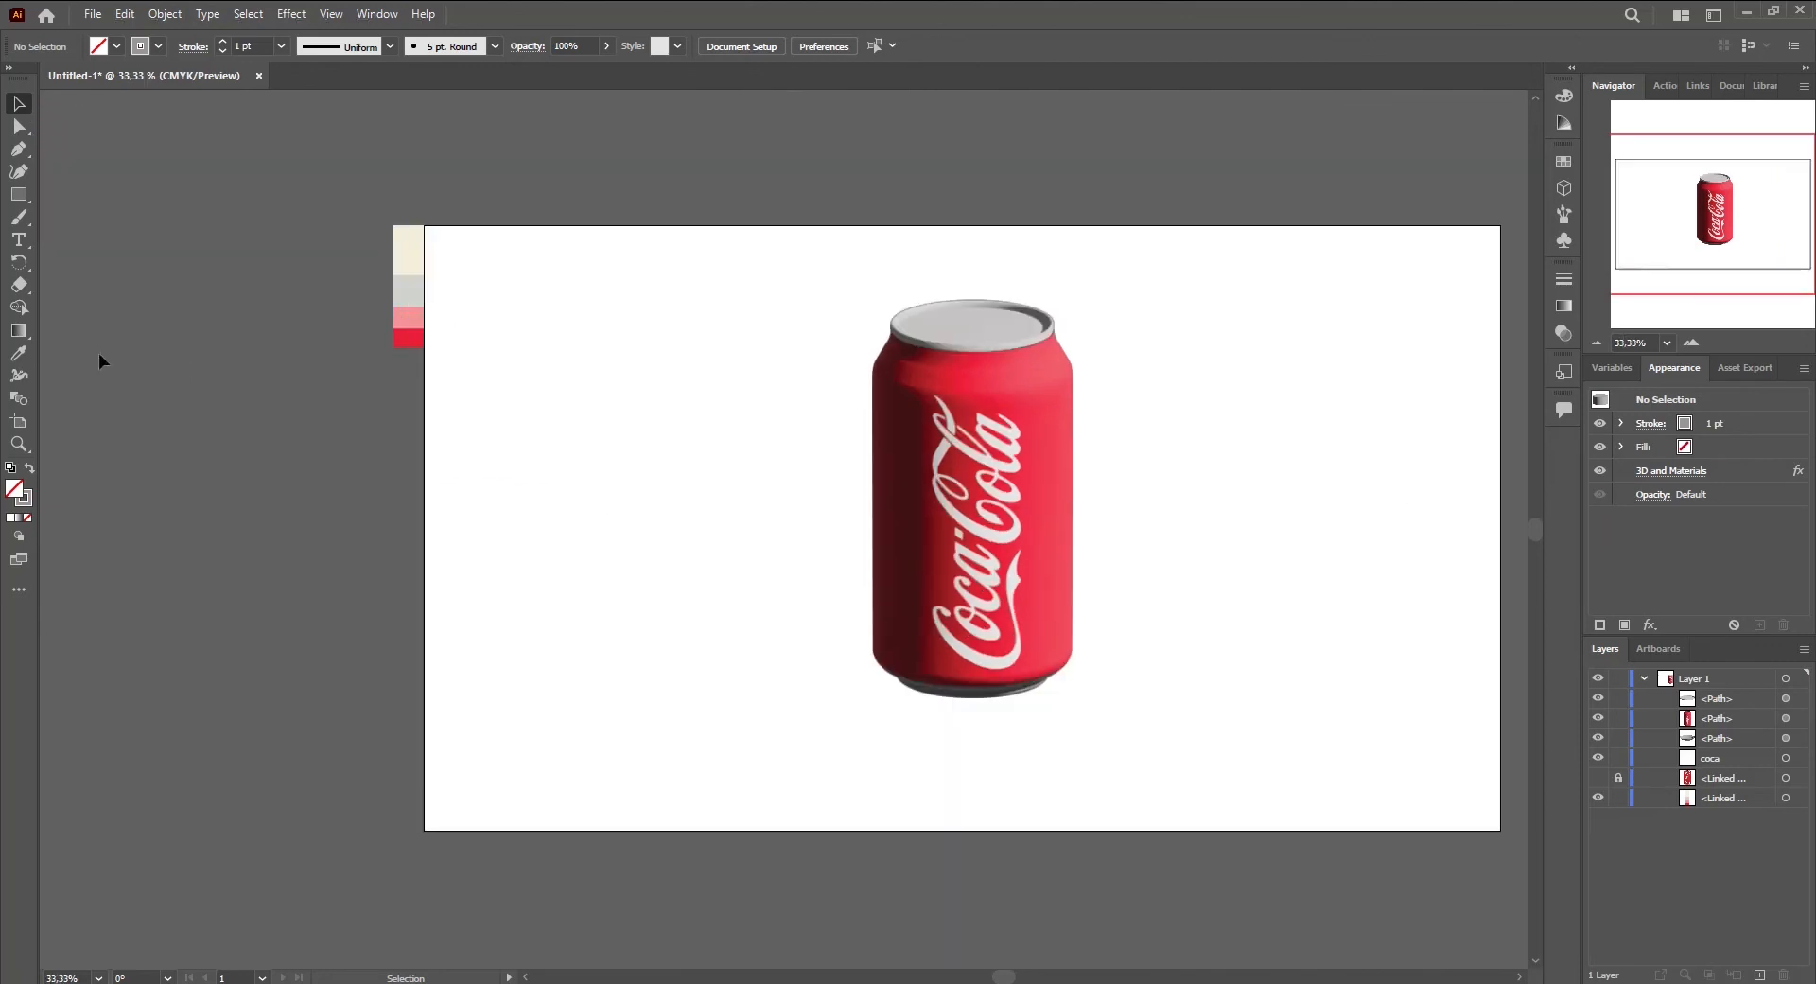
key(m)
click(594, 311)
text(1920)
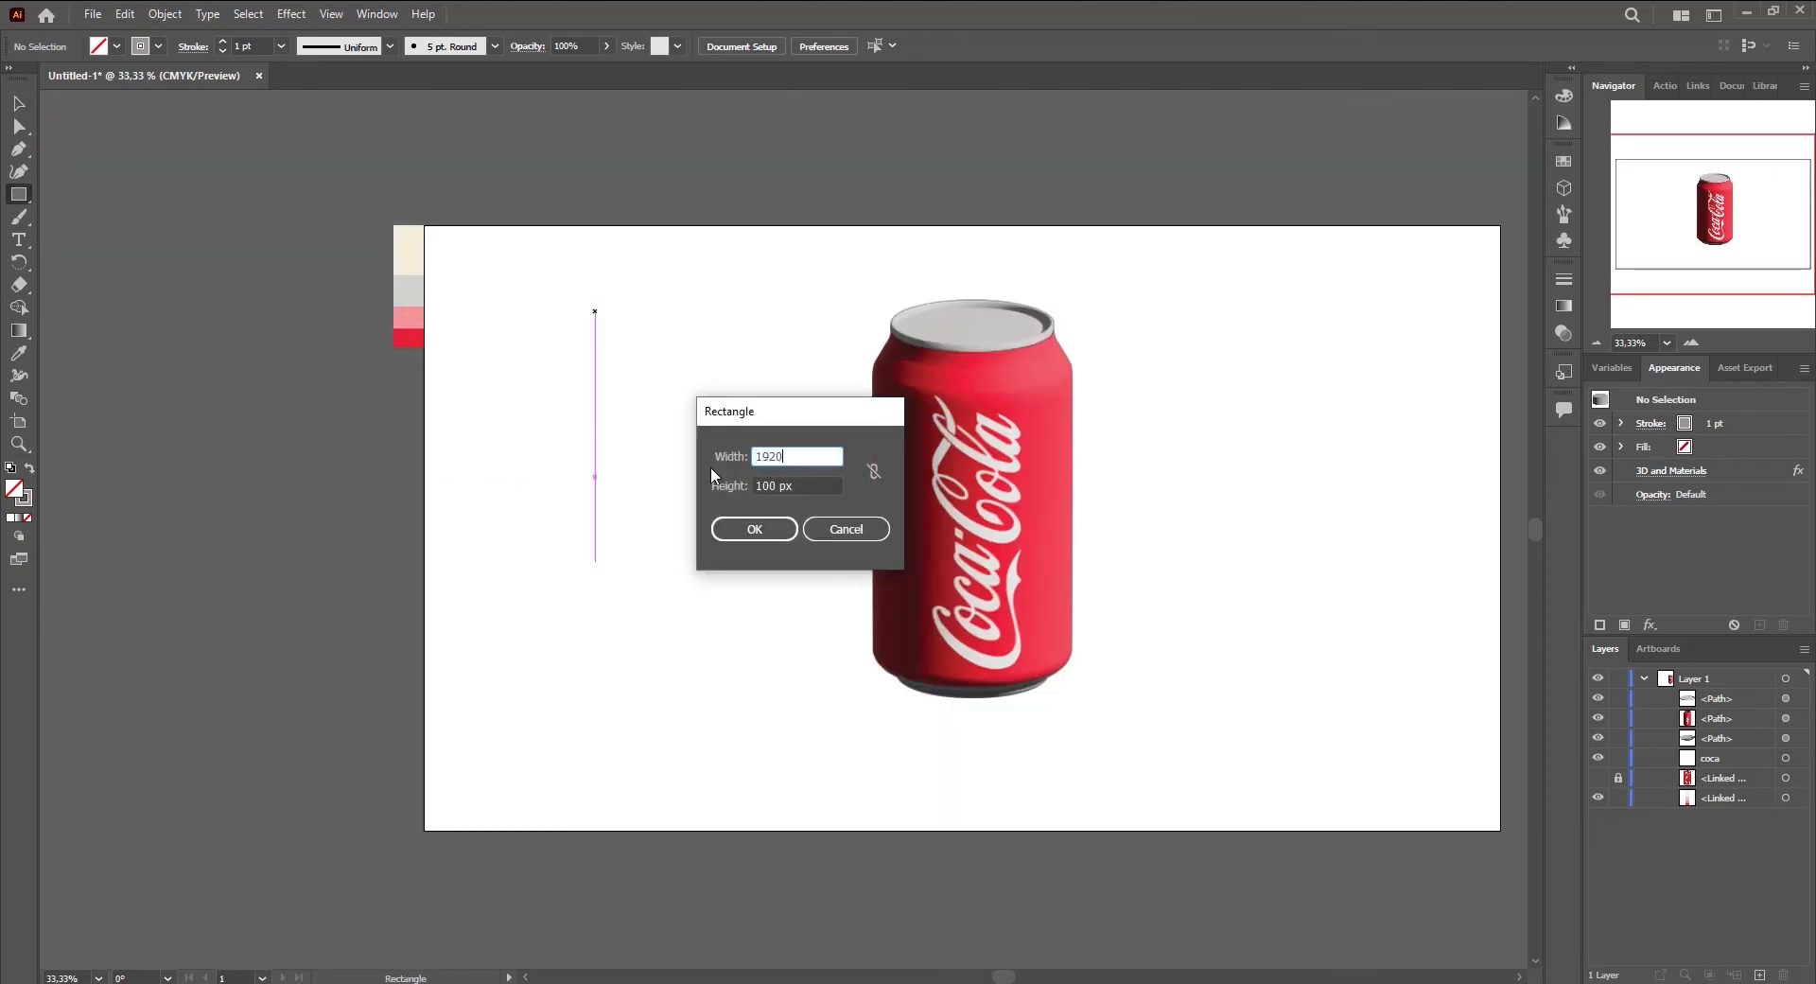
key(Tab)
text(1080)
key(Return)
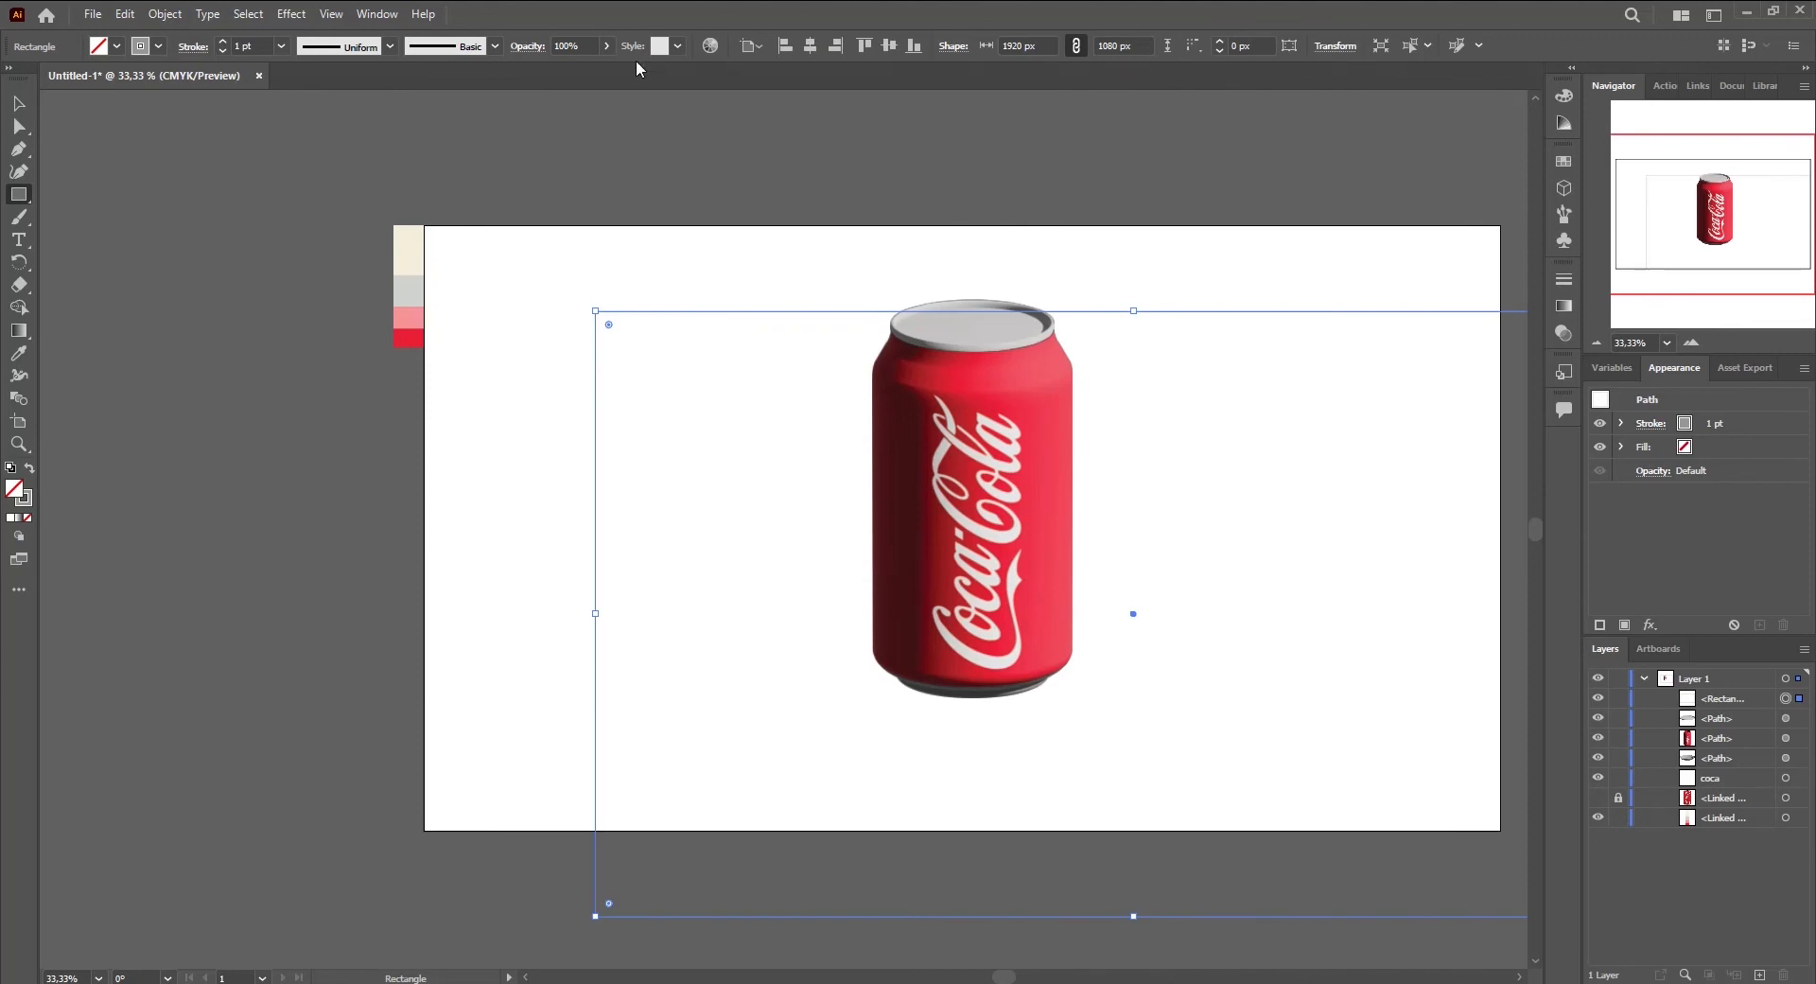
click(810, 45)
click(890, 46)
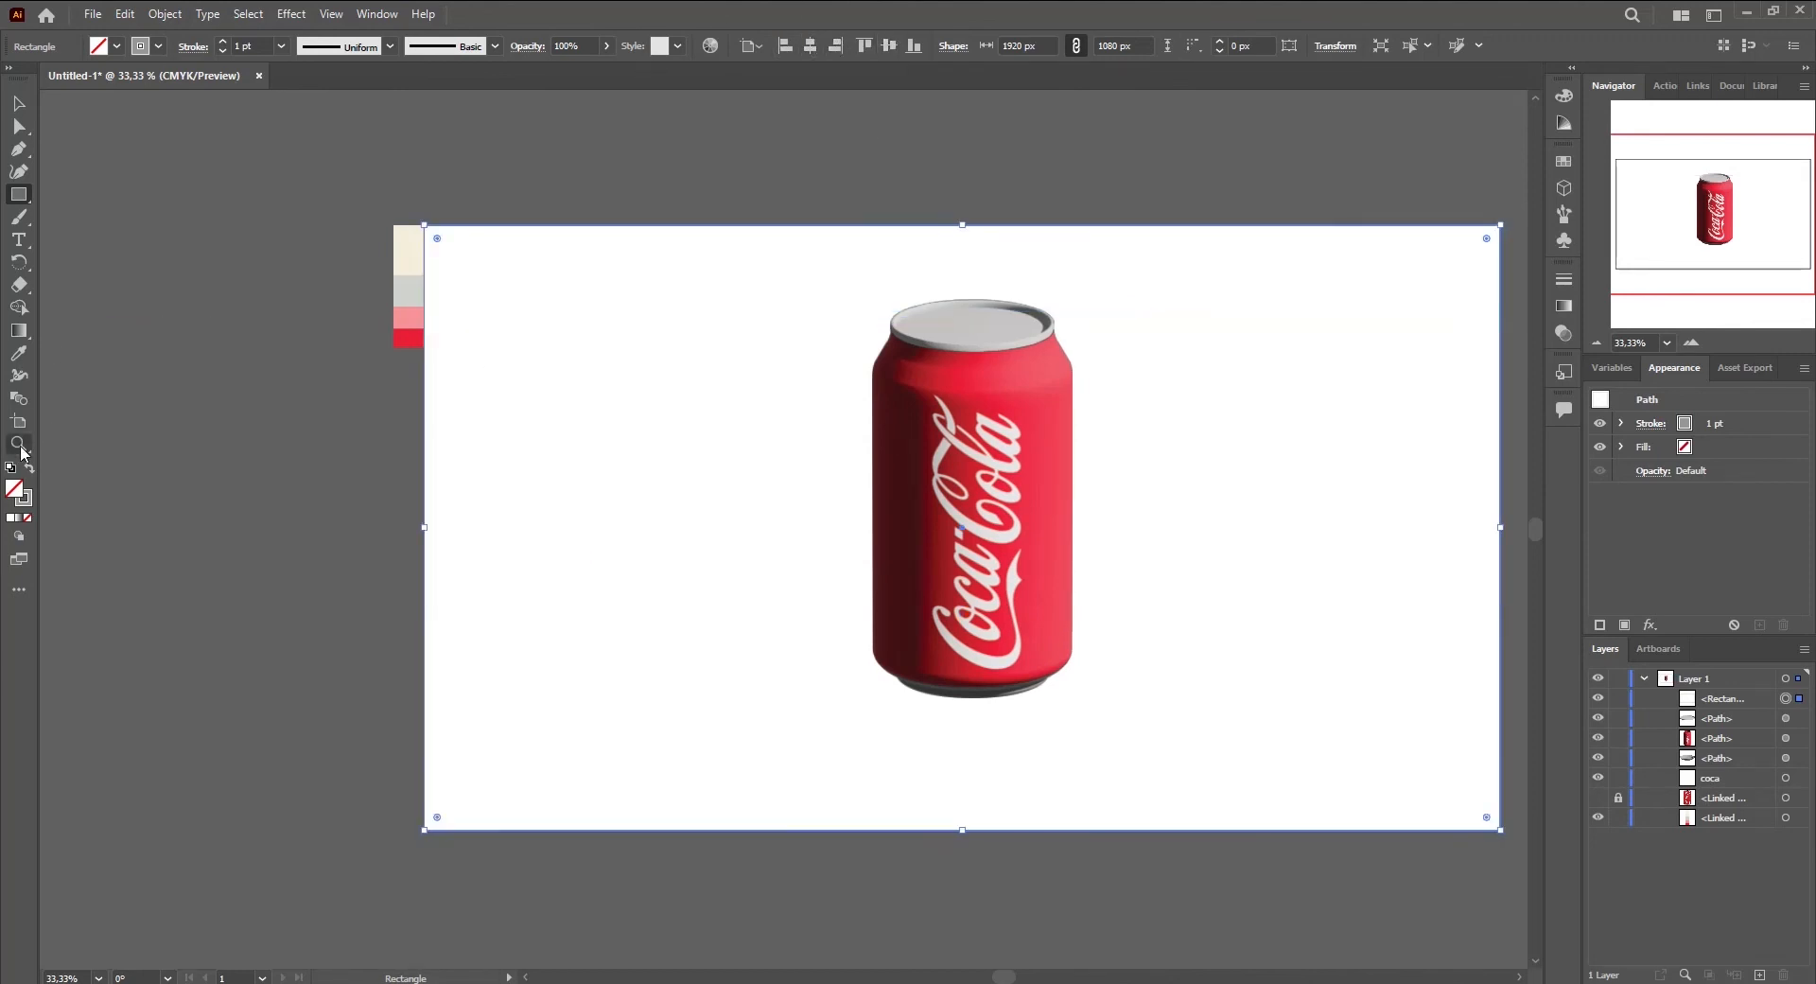
Fill the rectangle with the light pink sampled from the palette and place it behind the can and logo in the stacking order
click(18, 353)
click(406, 316)
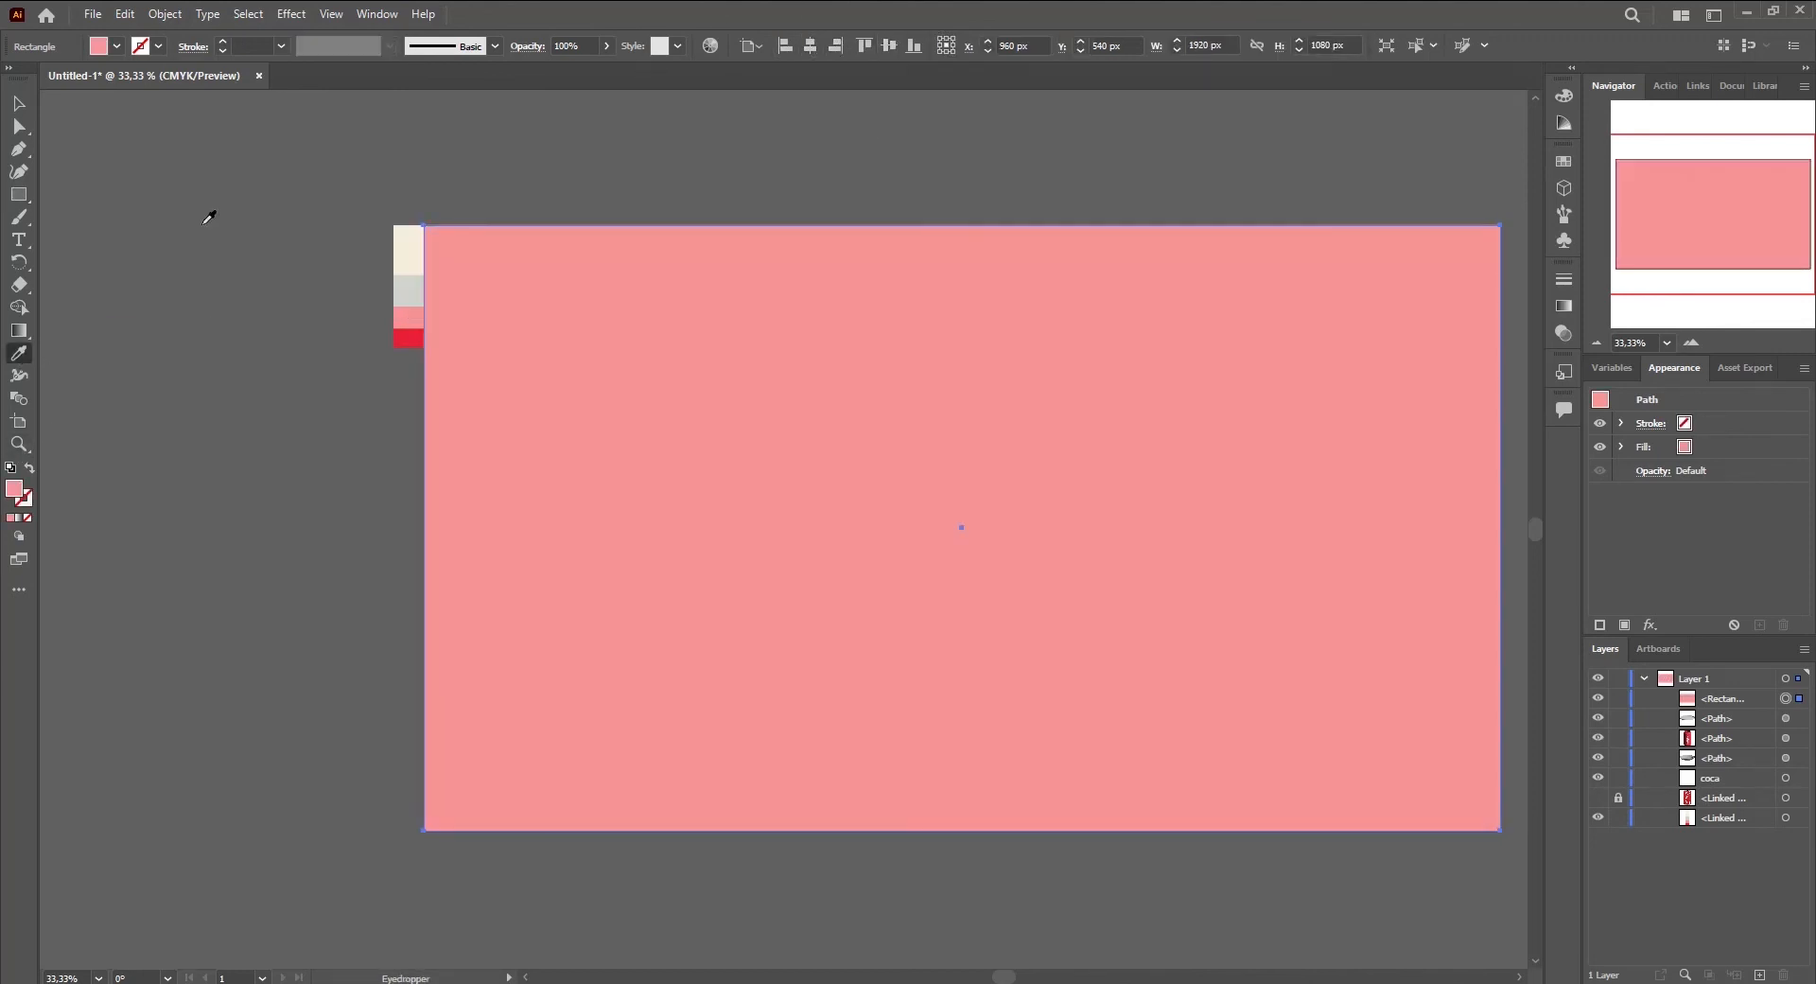
key(v)
drag(1719, 786, 1719, 810)
click(1226, 906)
Delete the flat white logo symbol beside the can
click(603, 568)
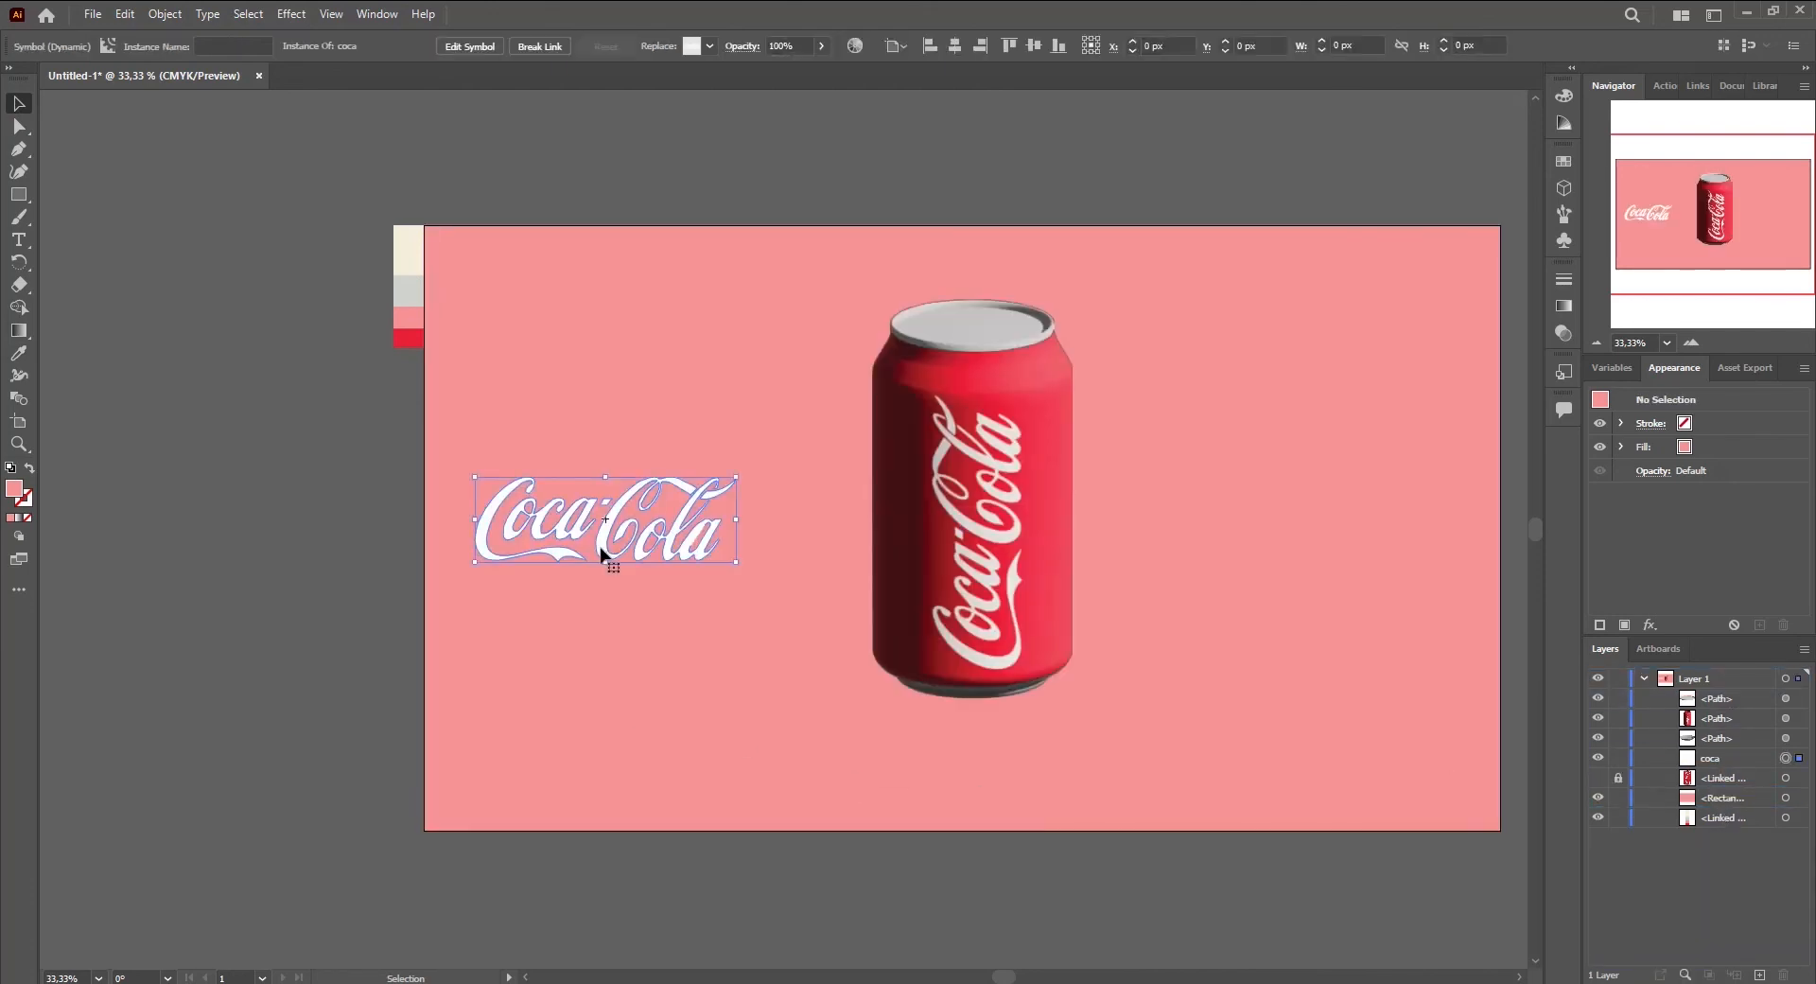
key(Delete)
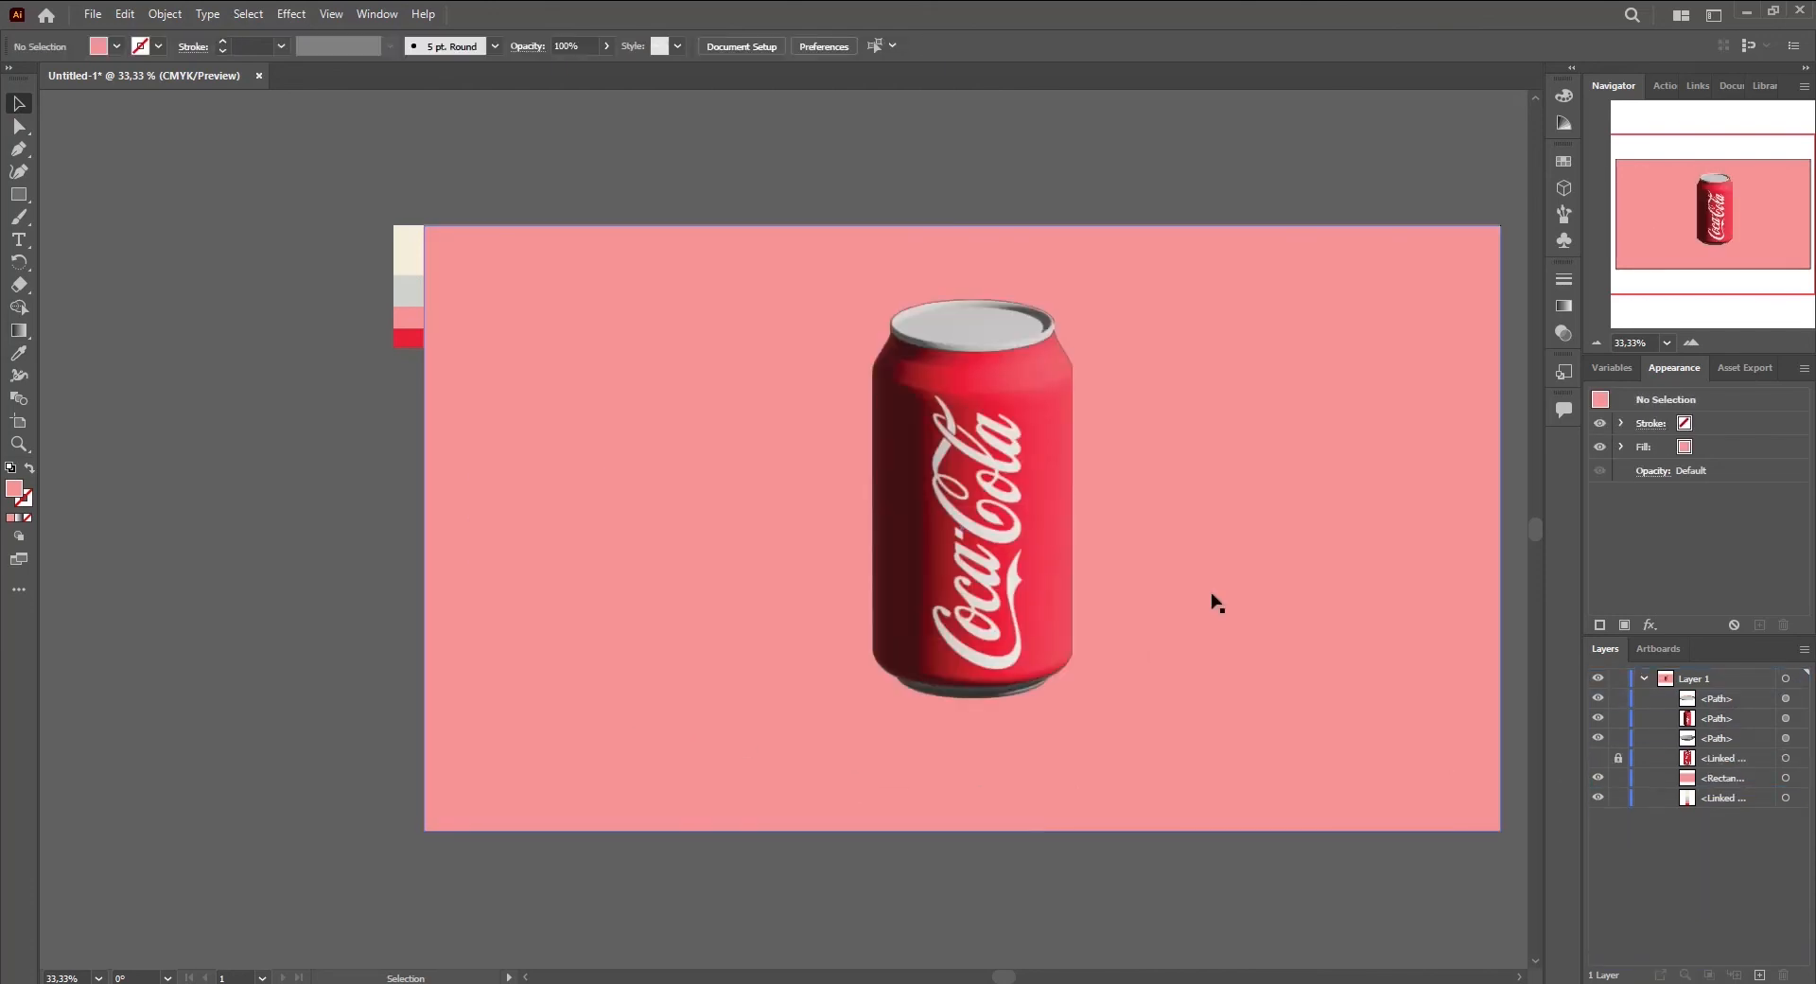
click(1047, 584)
drag(1098, 785, 1044, 699)
key(ctrl+z)
Lock the pink background rectangle and group the three can paths
click(1619, 780)
drag(1184, 738, 759, 286)
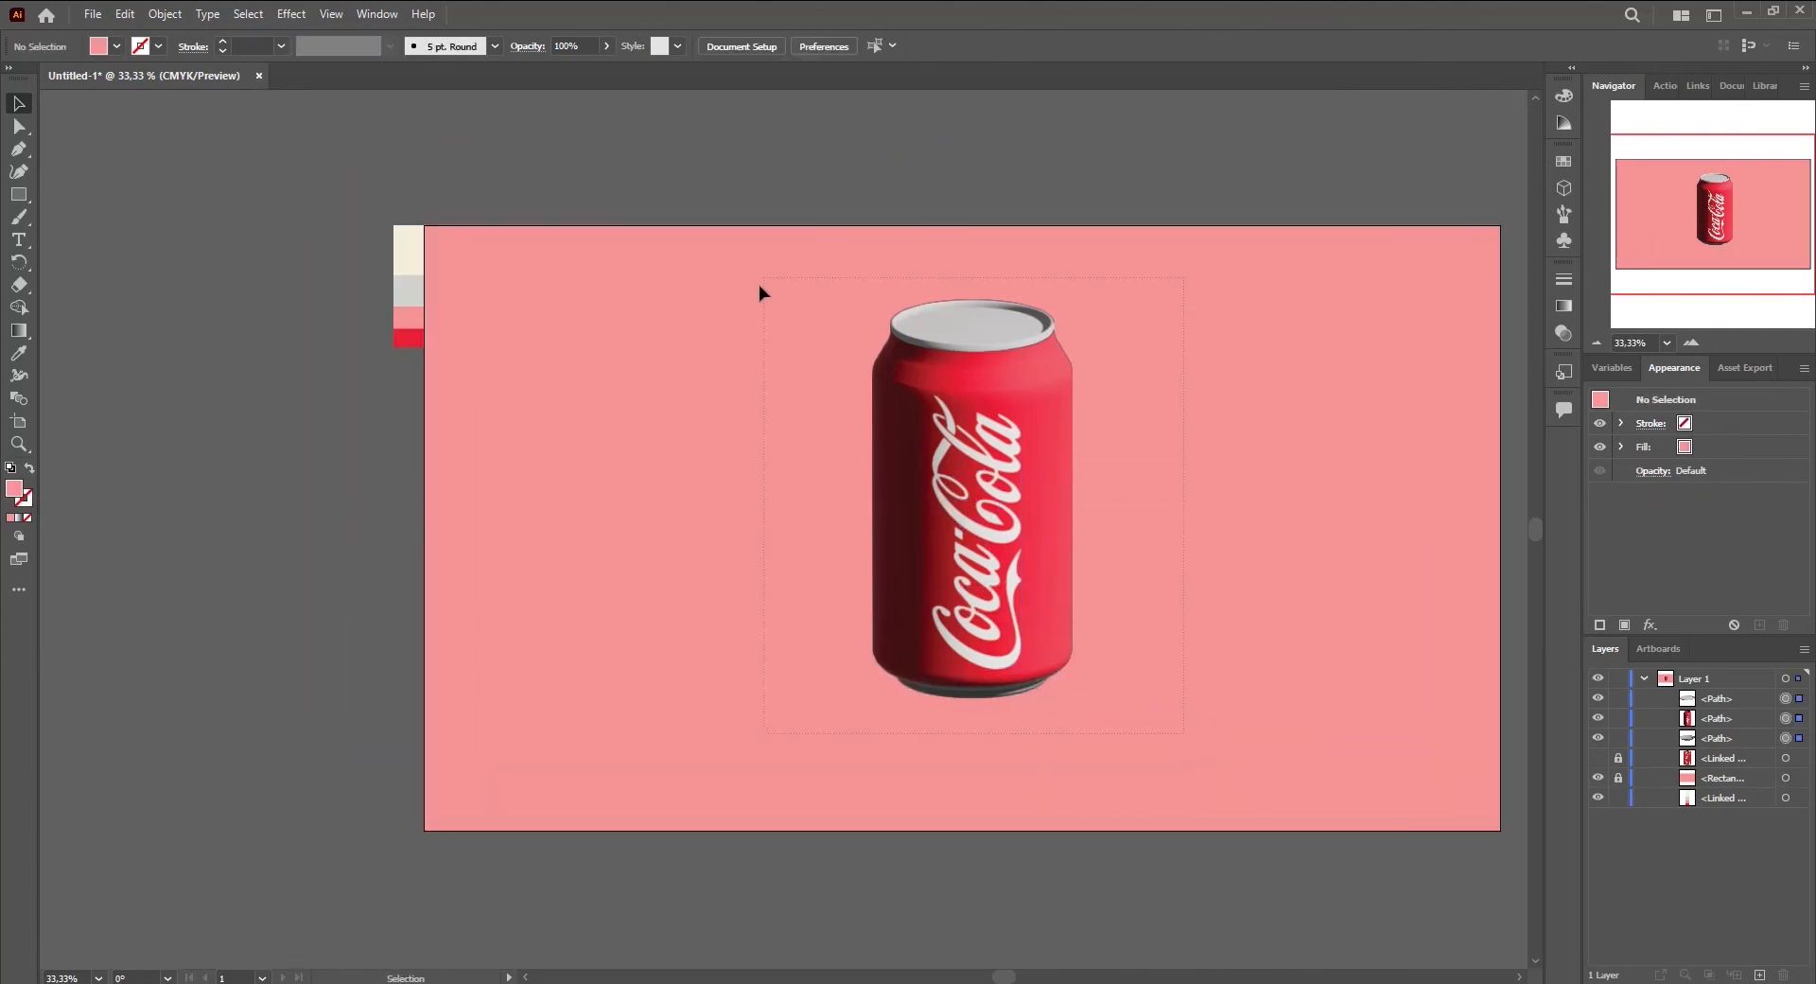
click(1707, 700)
ctrl+click(1710, 739)
ctrl+click(1707, 719)
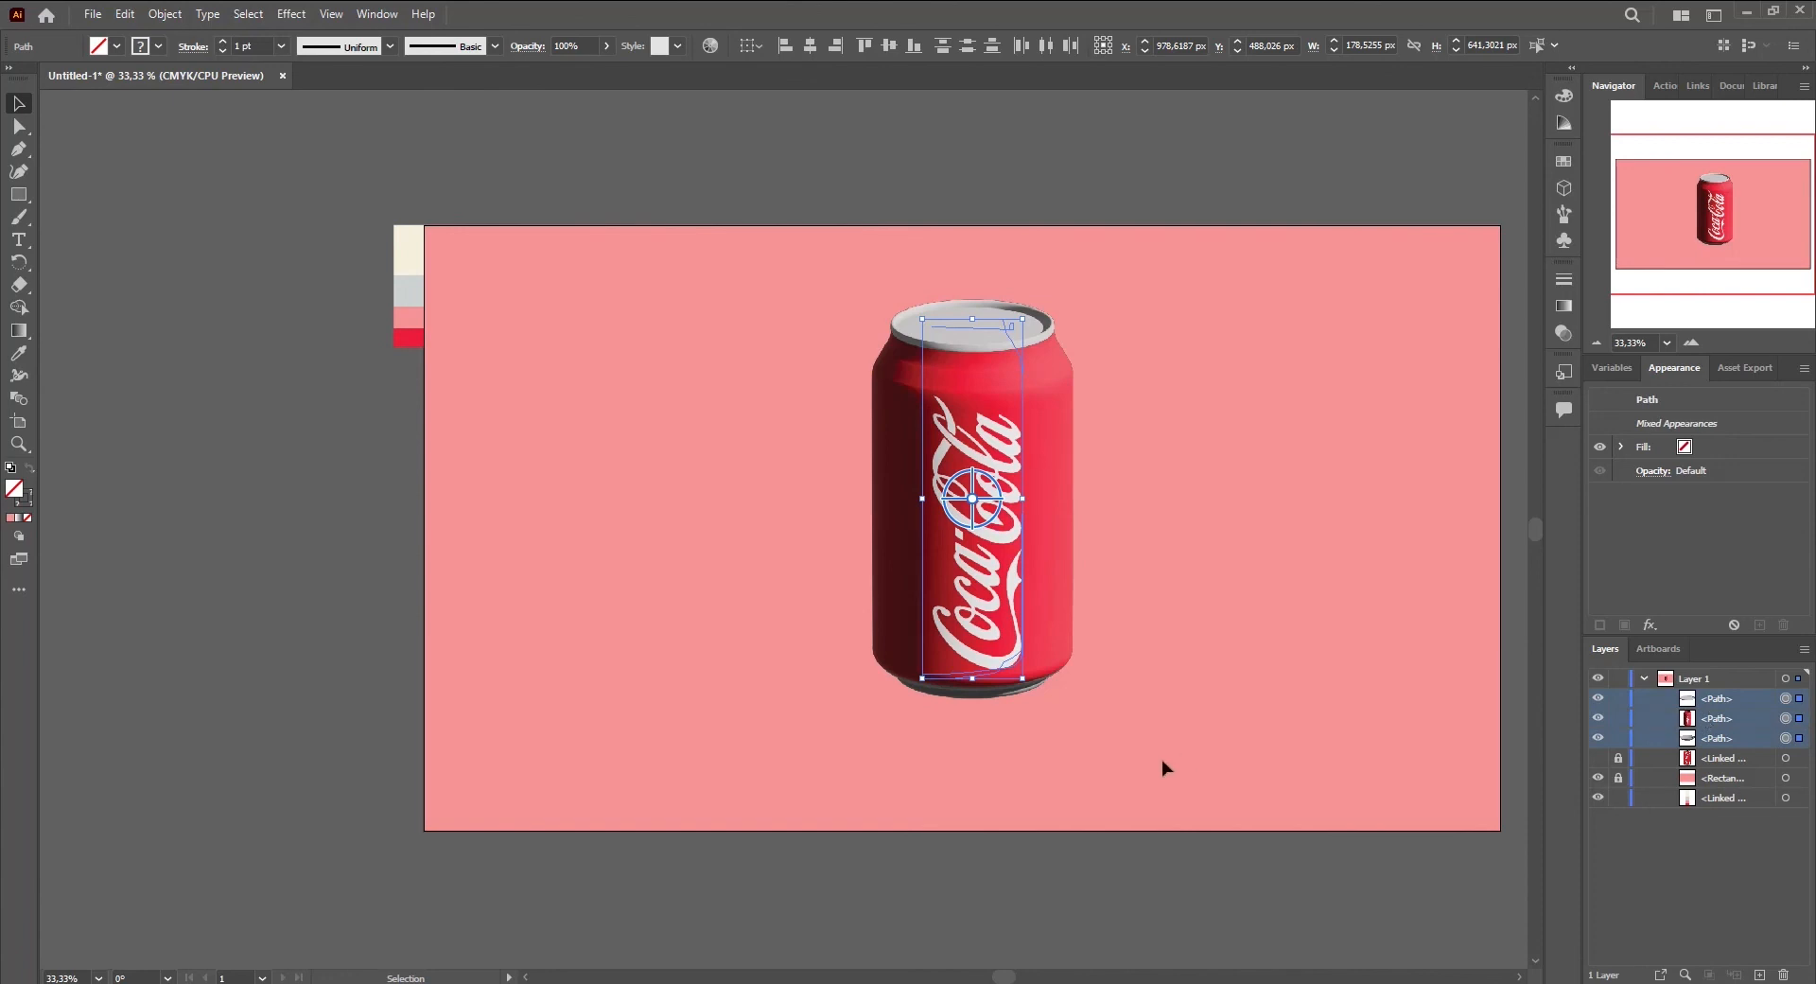
right_click(949, 205)
click(984, 352)
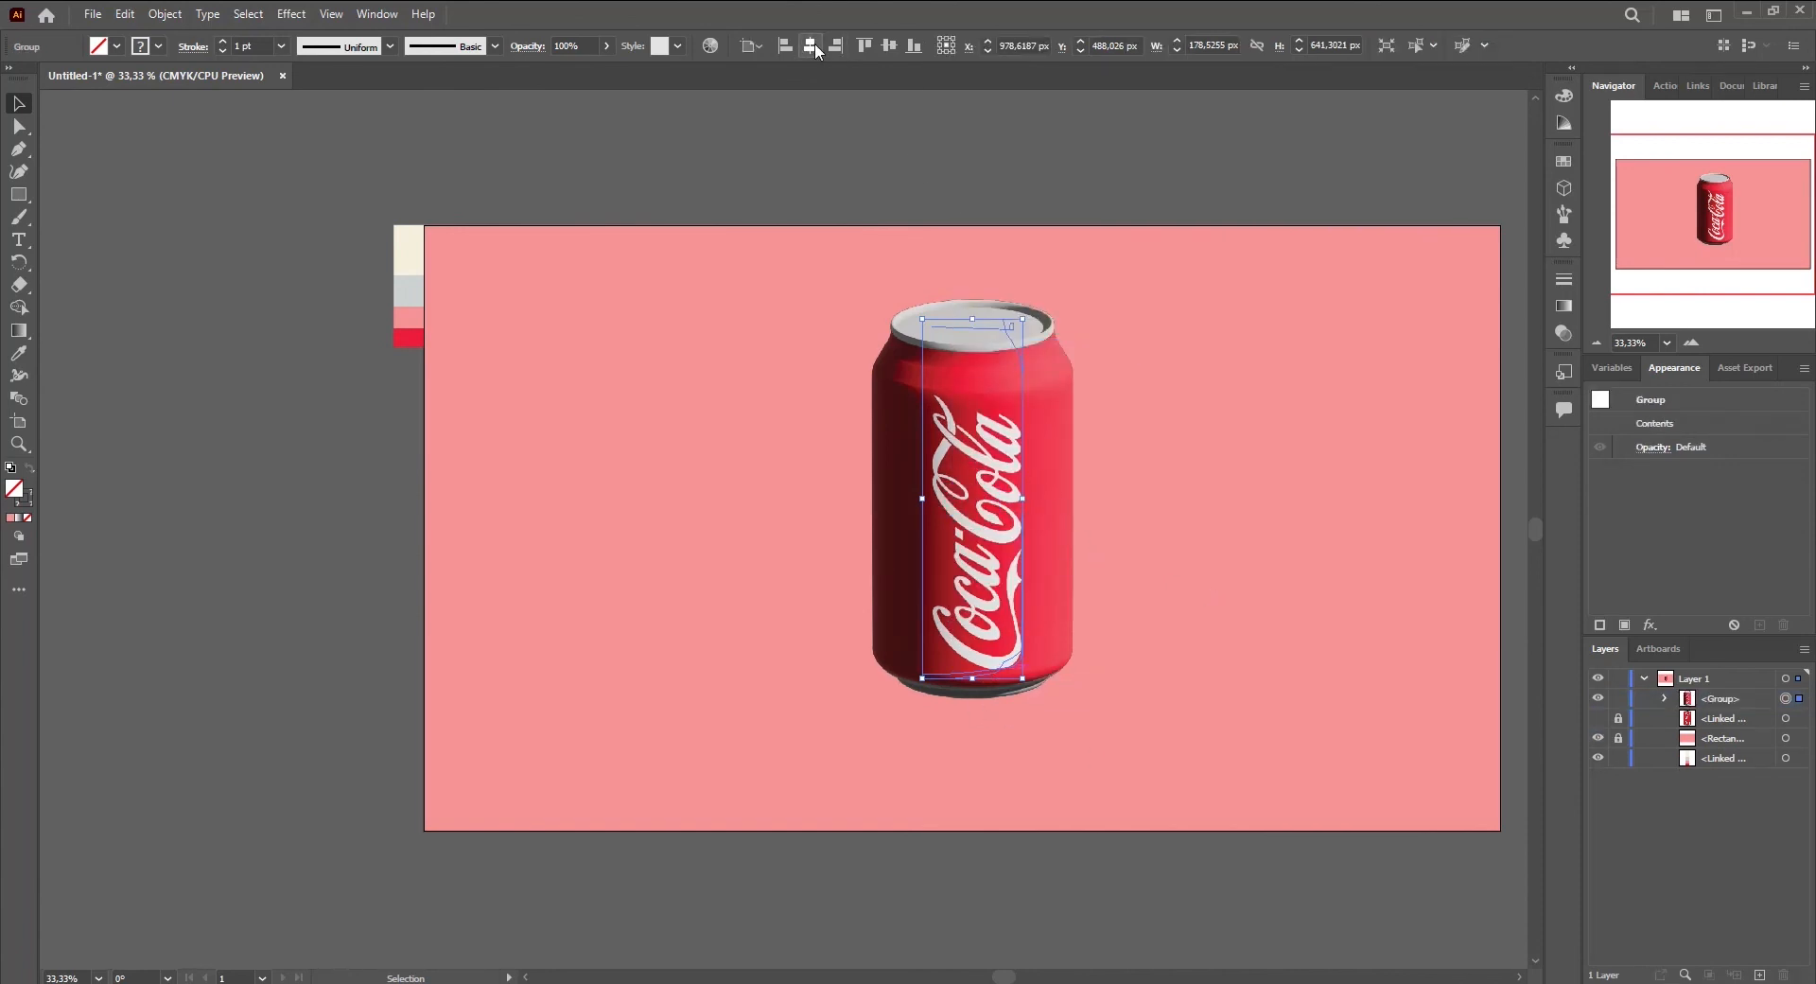
Center the can group on the artboard horizontally and vertically
click(889, 47)
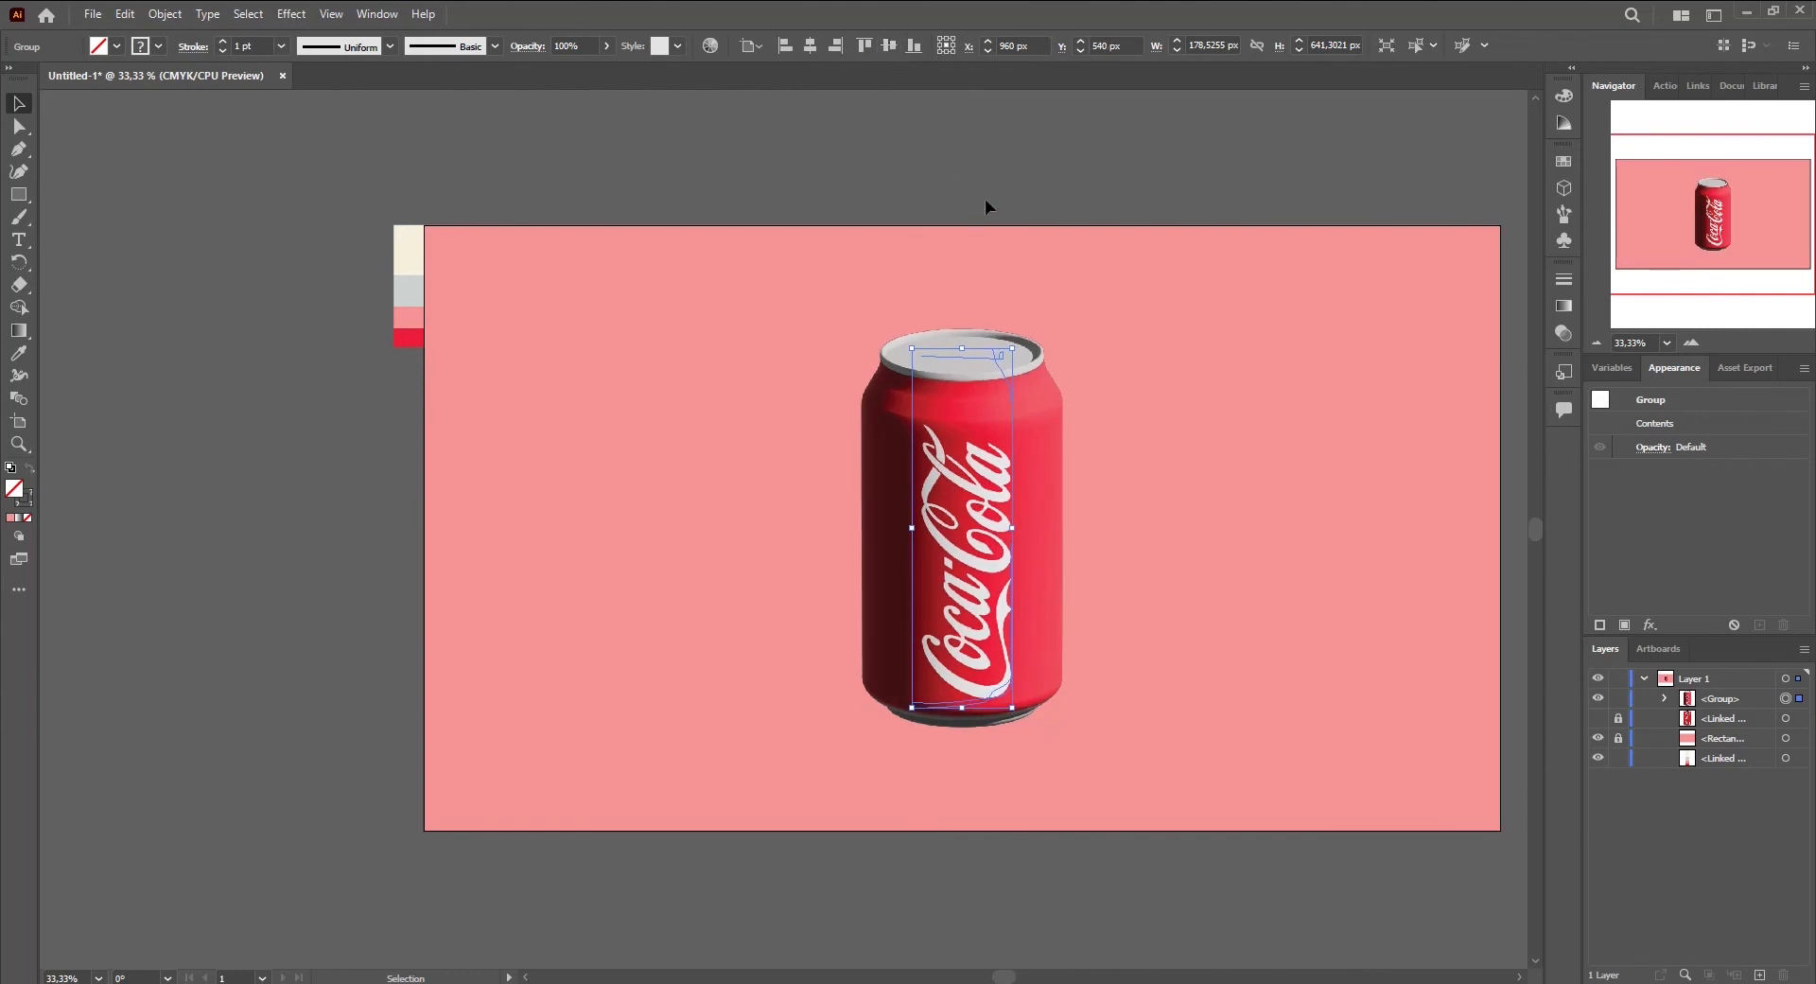
click(1263, 332)
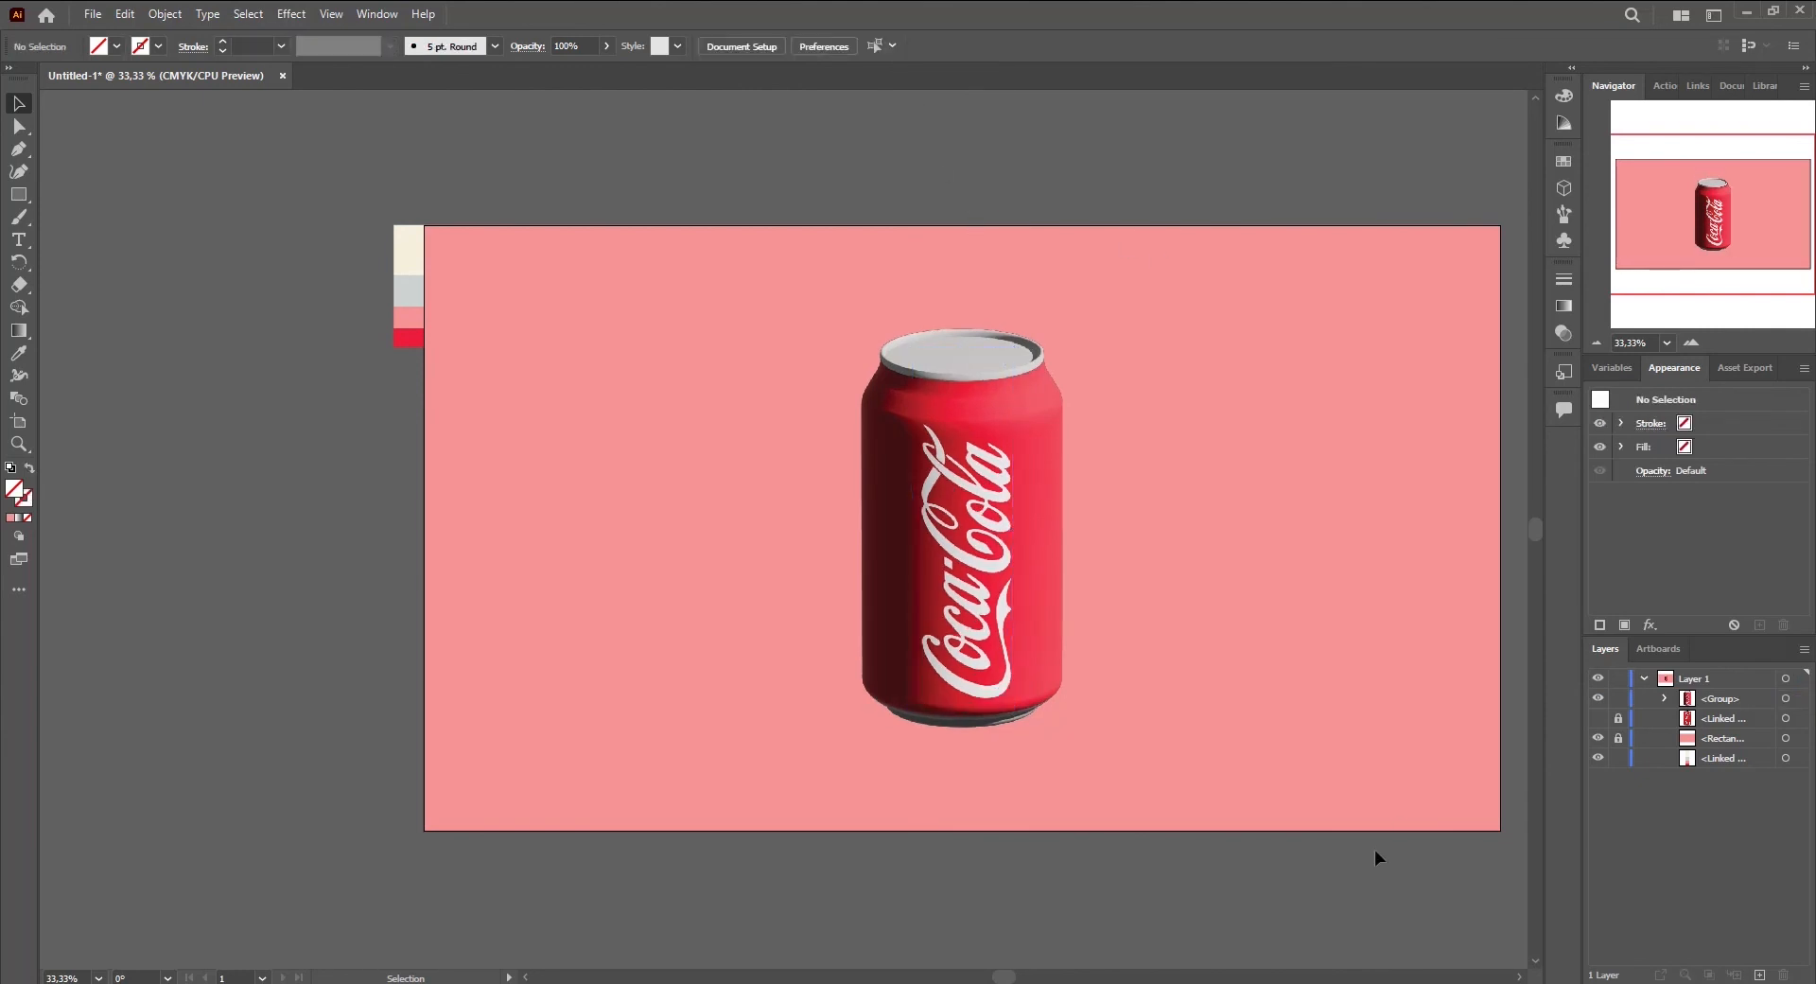
Open the 3D lighting settings and ungroup the can into its separate 3D parts
scroll(1467, 784, left, 1)
scroll(1452, 782, right, 5)
scroll(901, 487, up, 1)
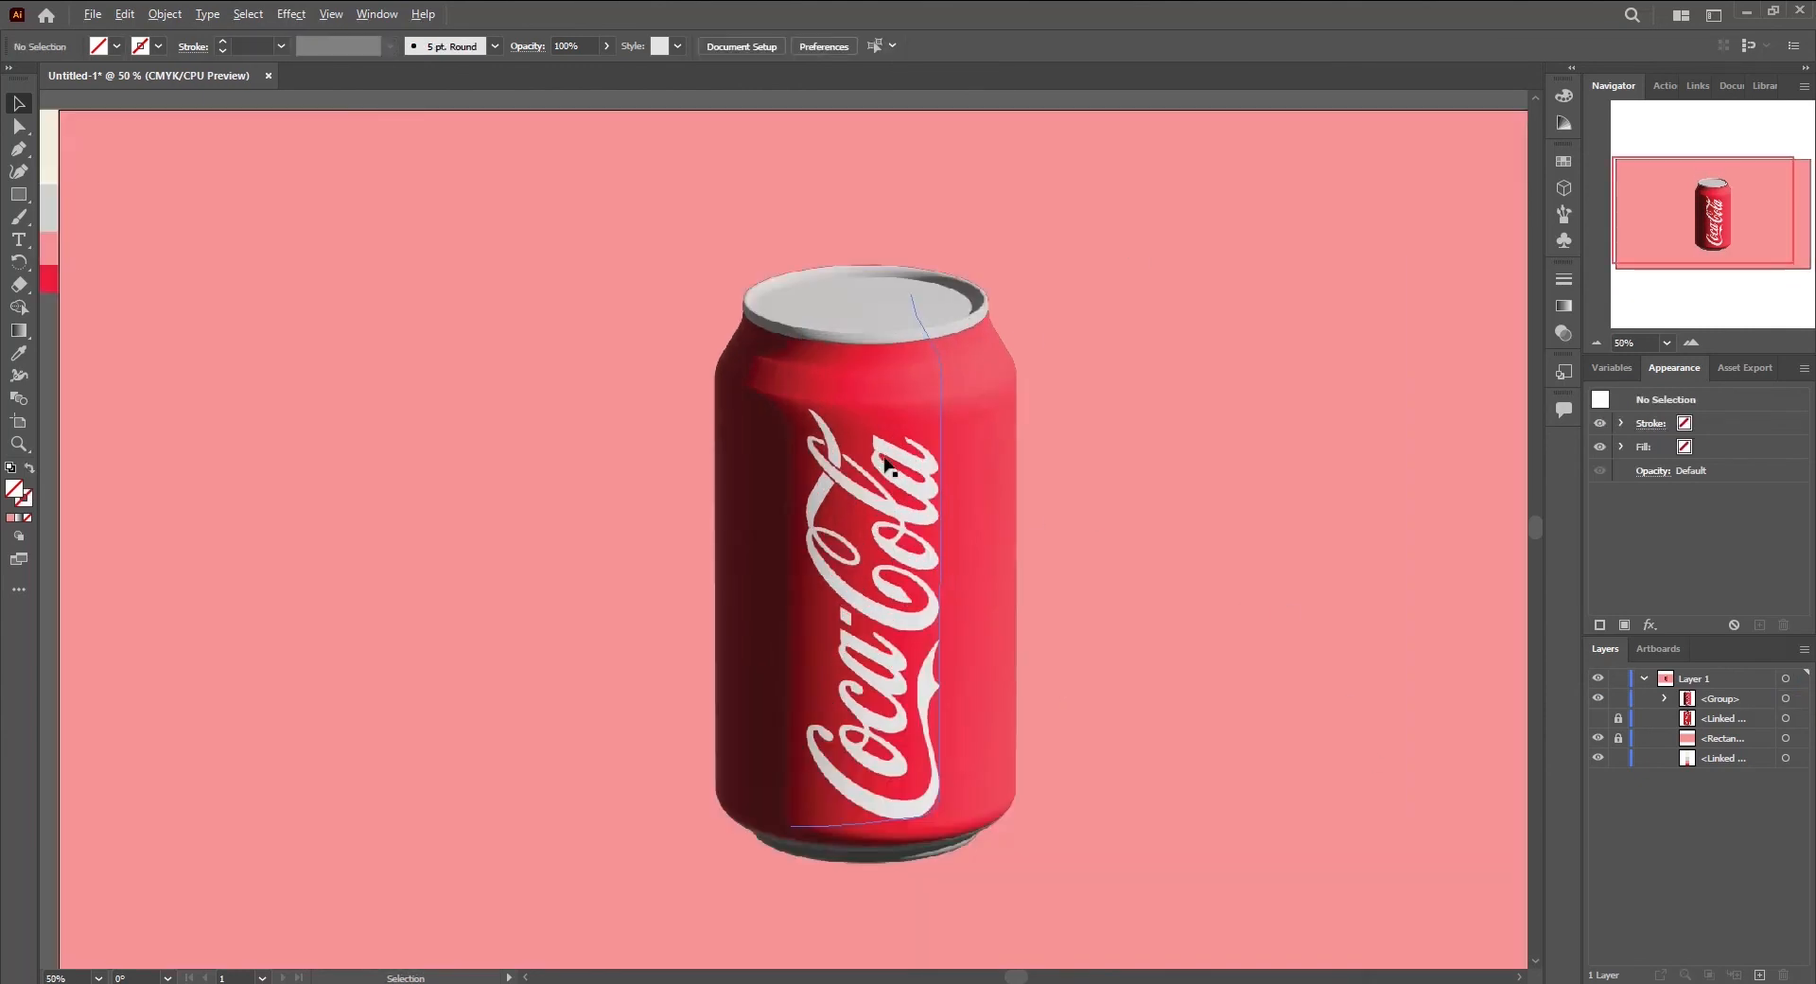
click(1564, 187)
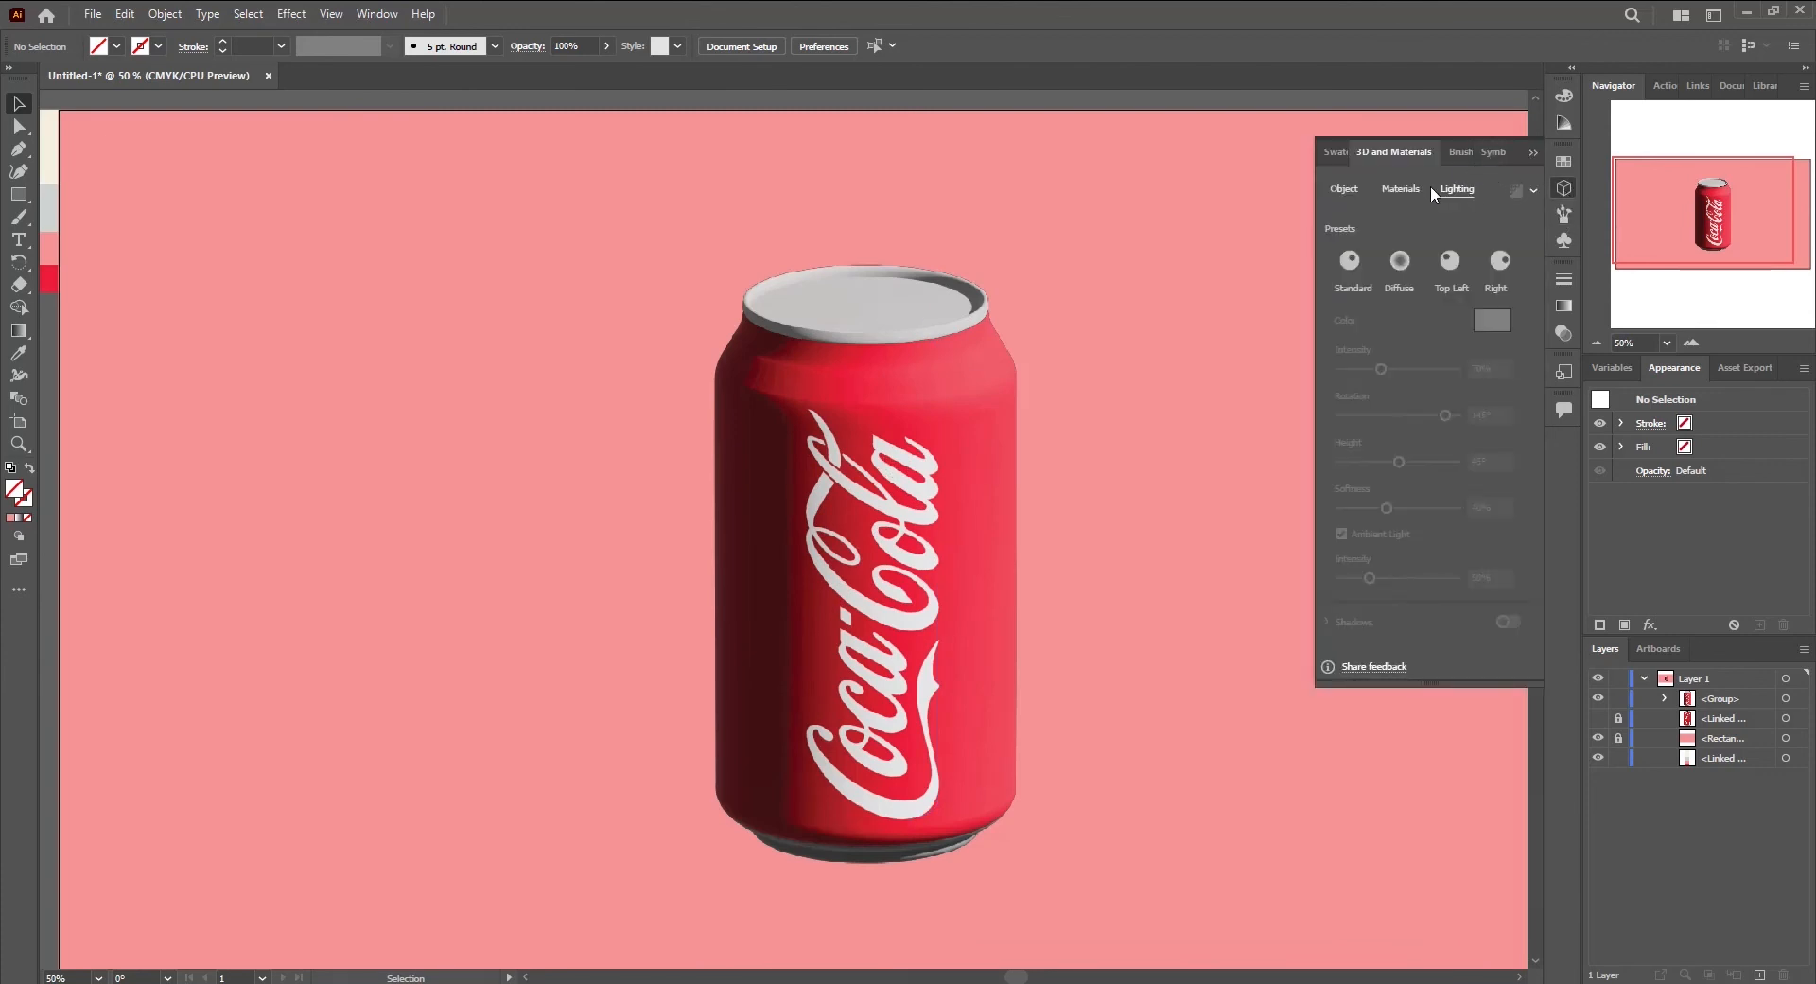
click(940, 454)
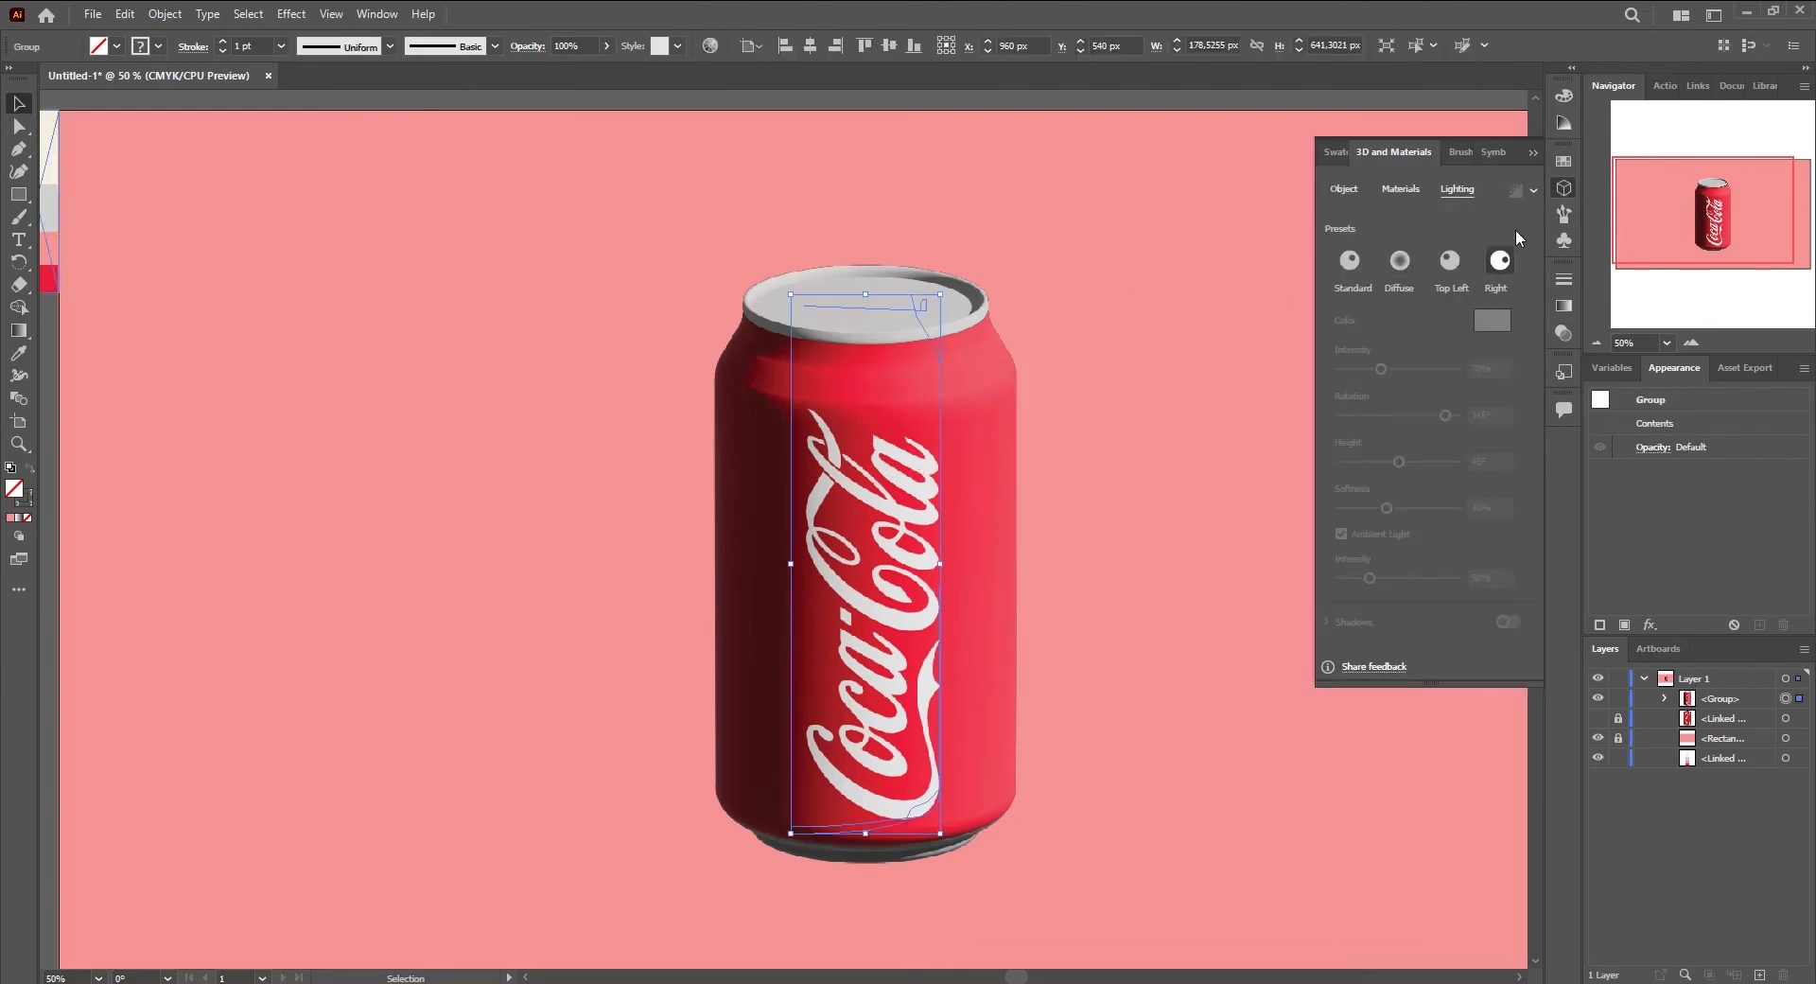
click(1761, 701)
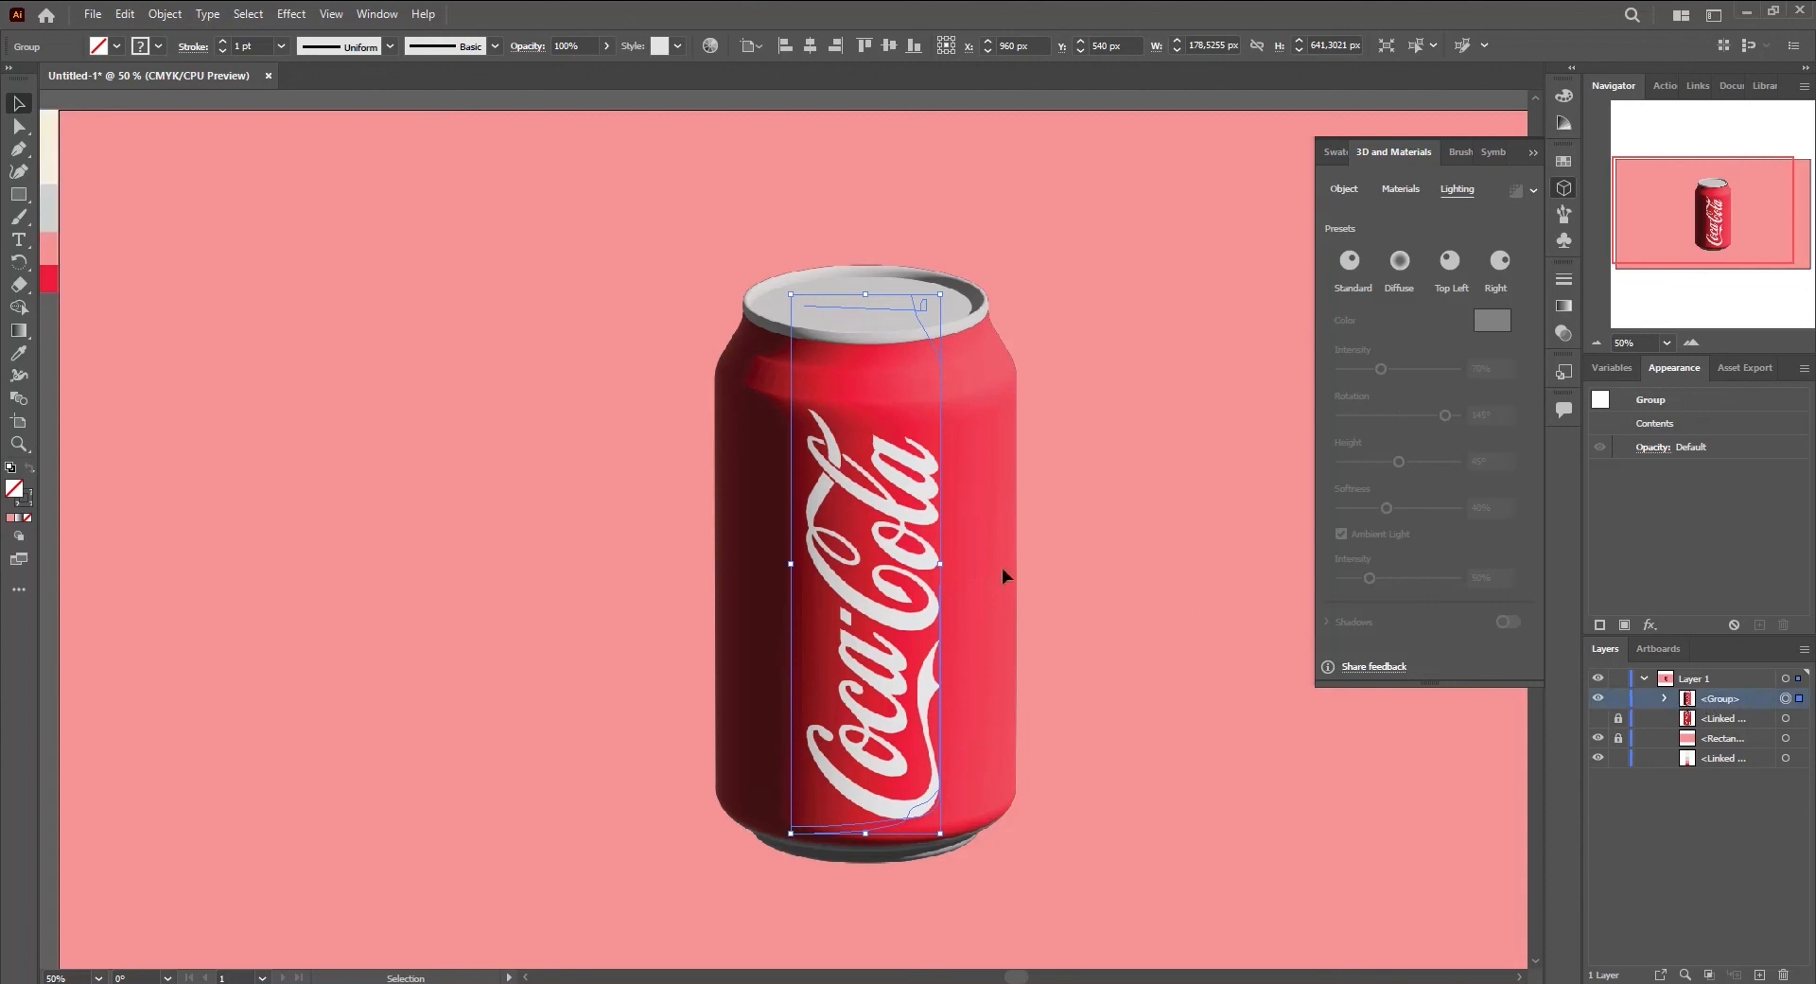
right_click(791, 558)
click(899, 716)
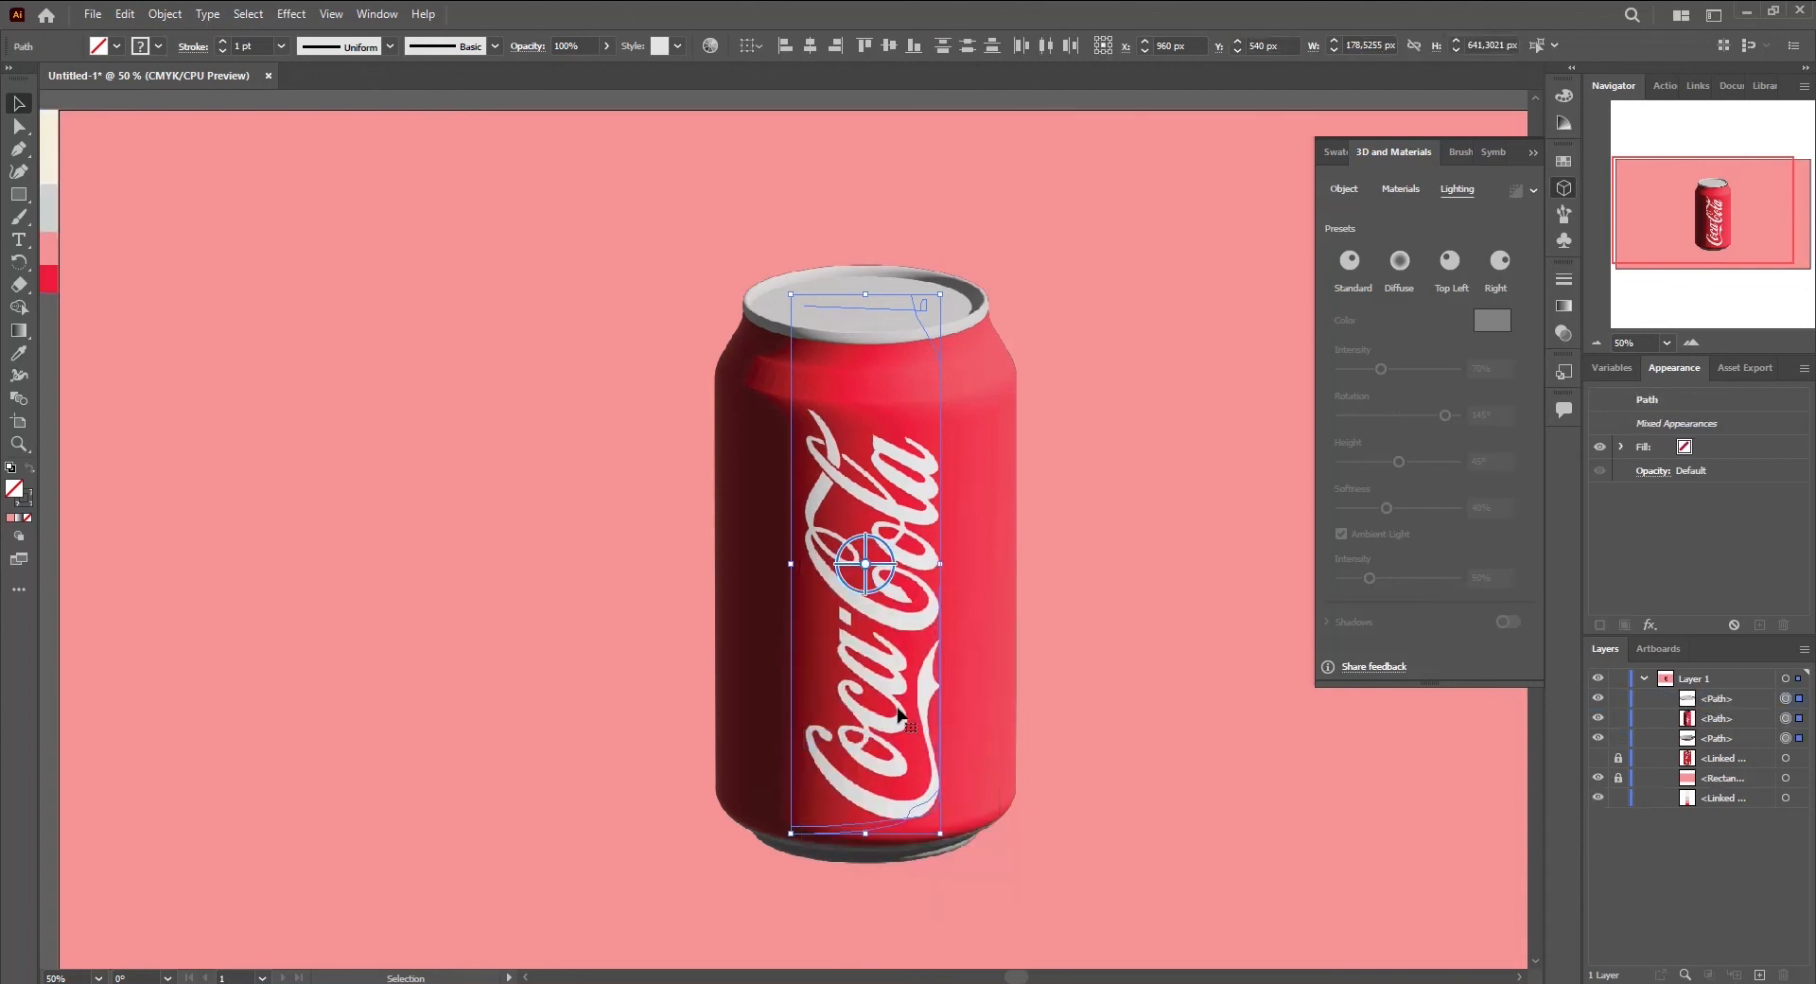
Render the red can body with ray tracing
click(1177, 452)
click(946, 498)
click(1534, 192)
click(1518, 192)
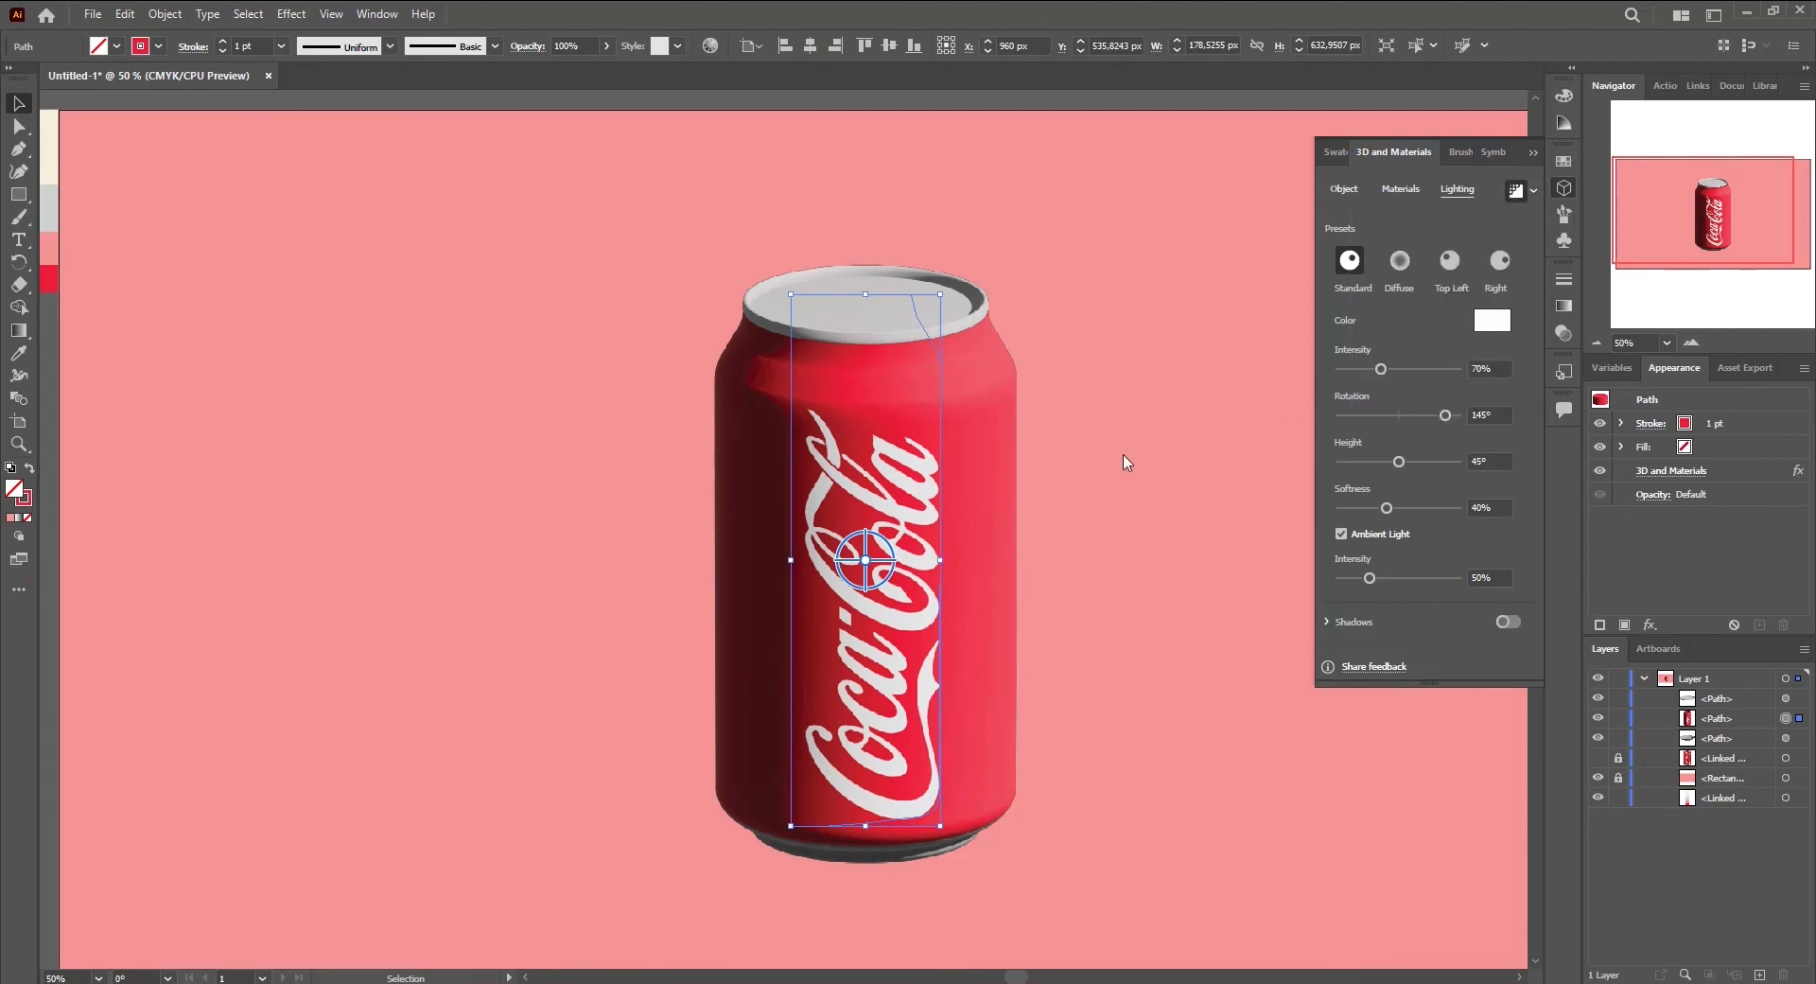
Render the can's lid and base with ray tracing as well
click(970, 311)
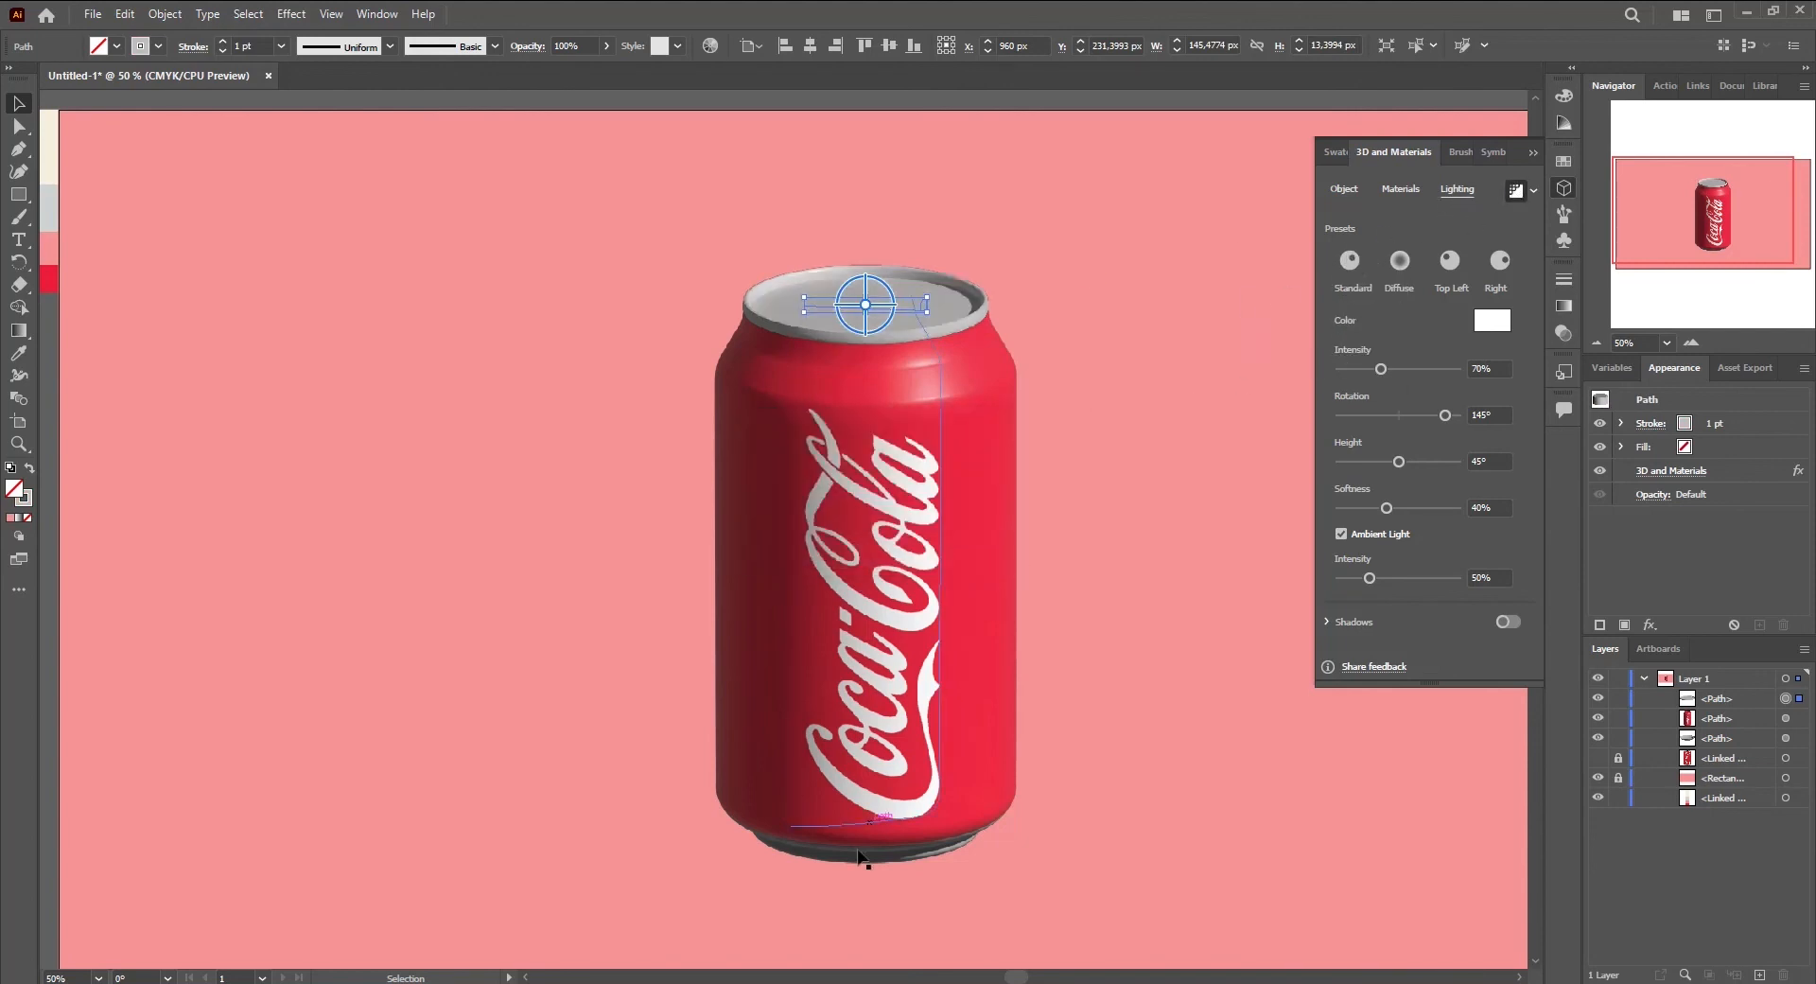
click(891, 854)
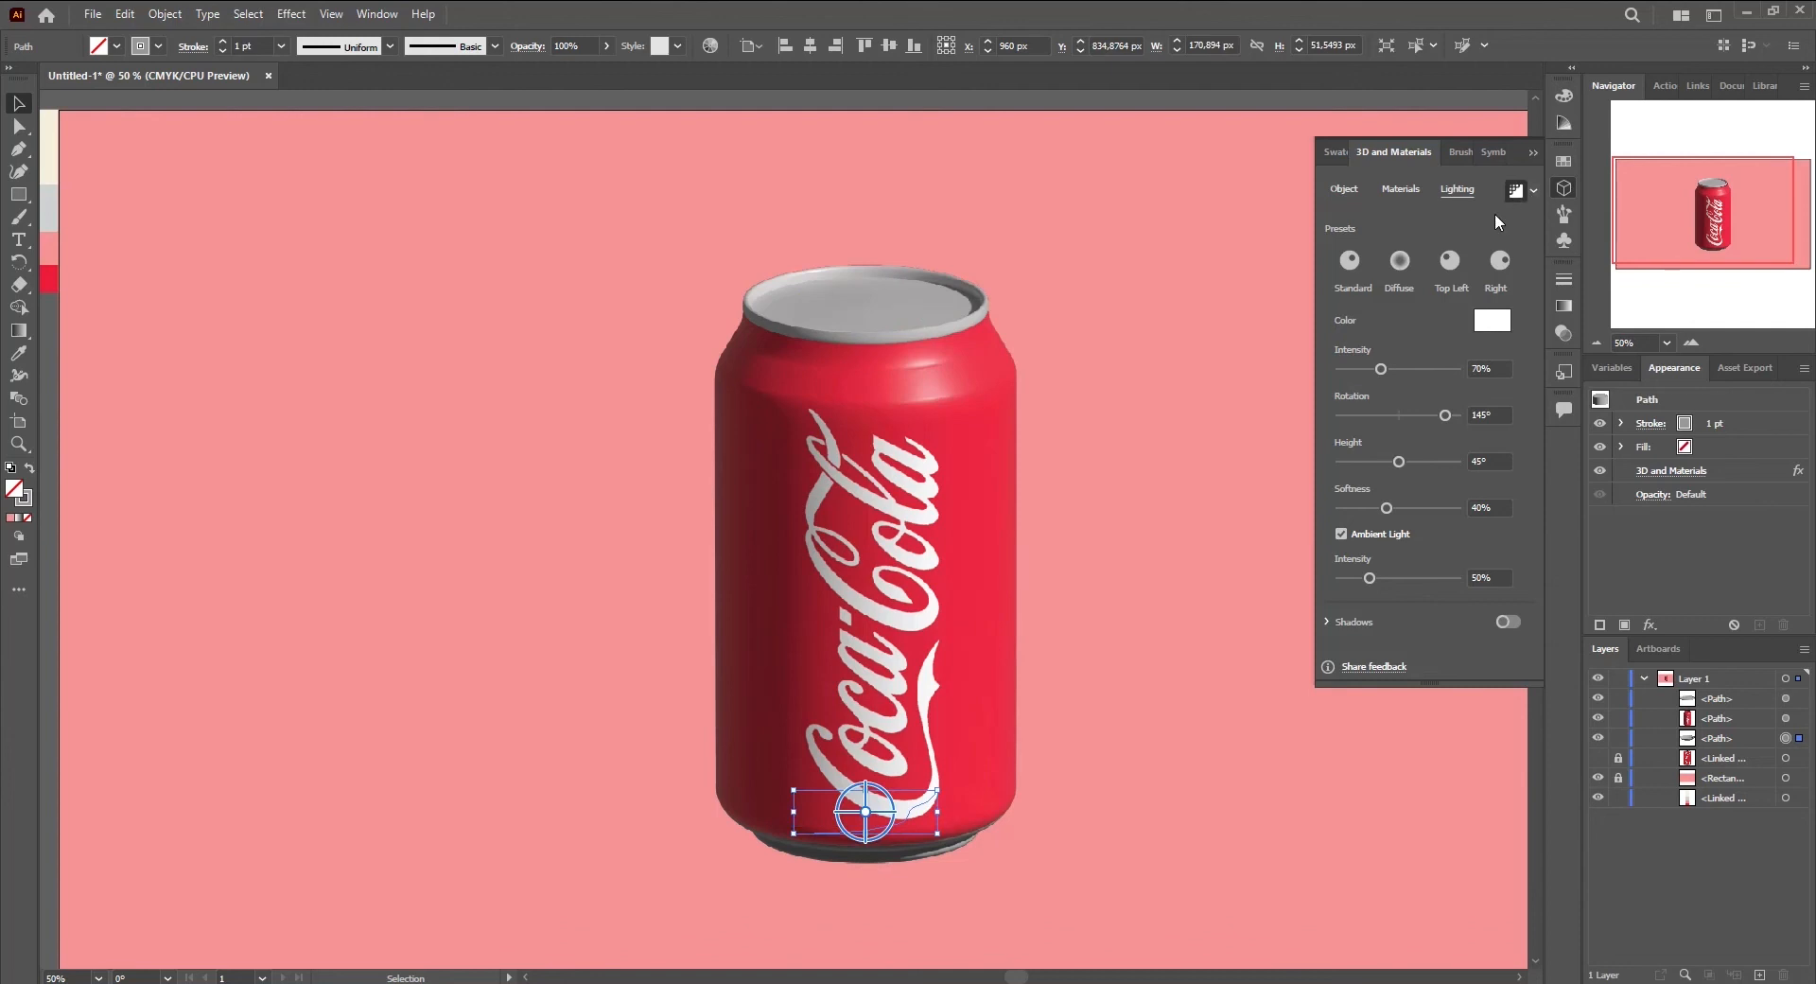
click(1262, 519)
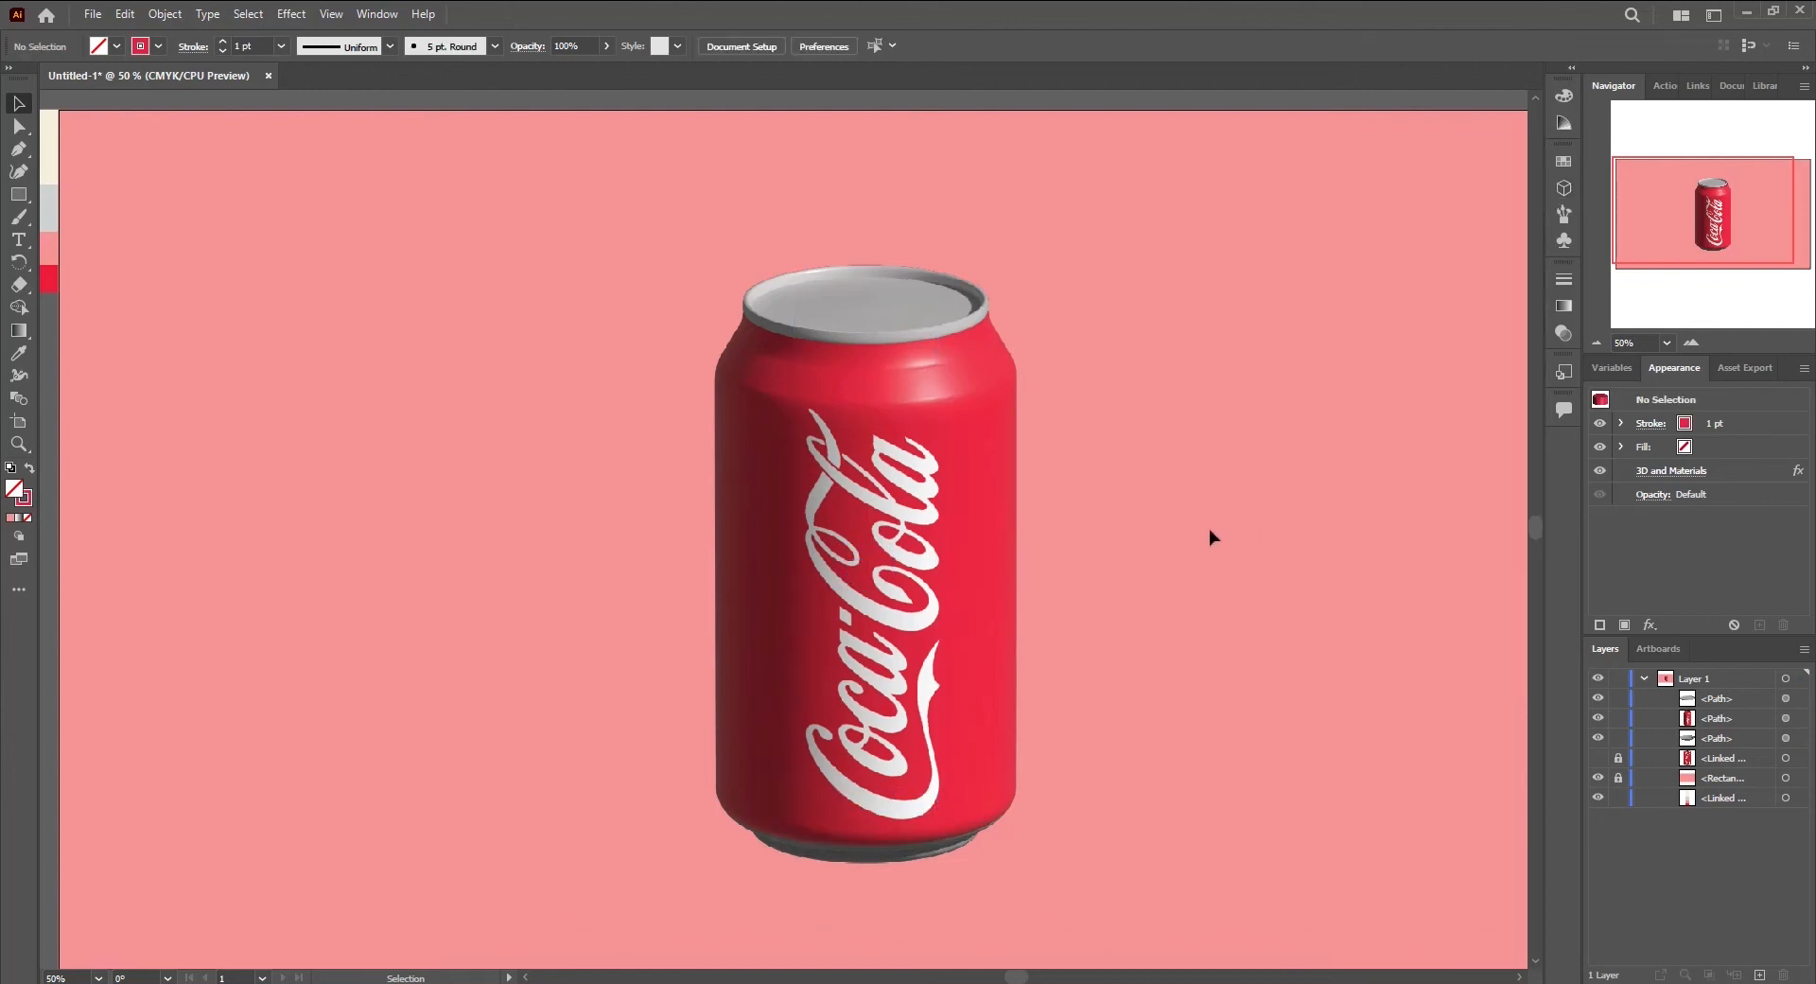
scroll(1209, 538, right, 2)
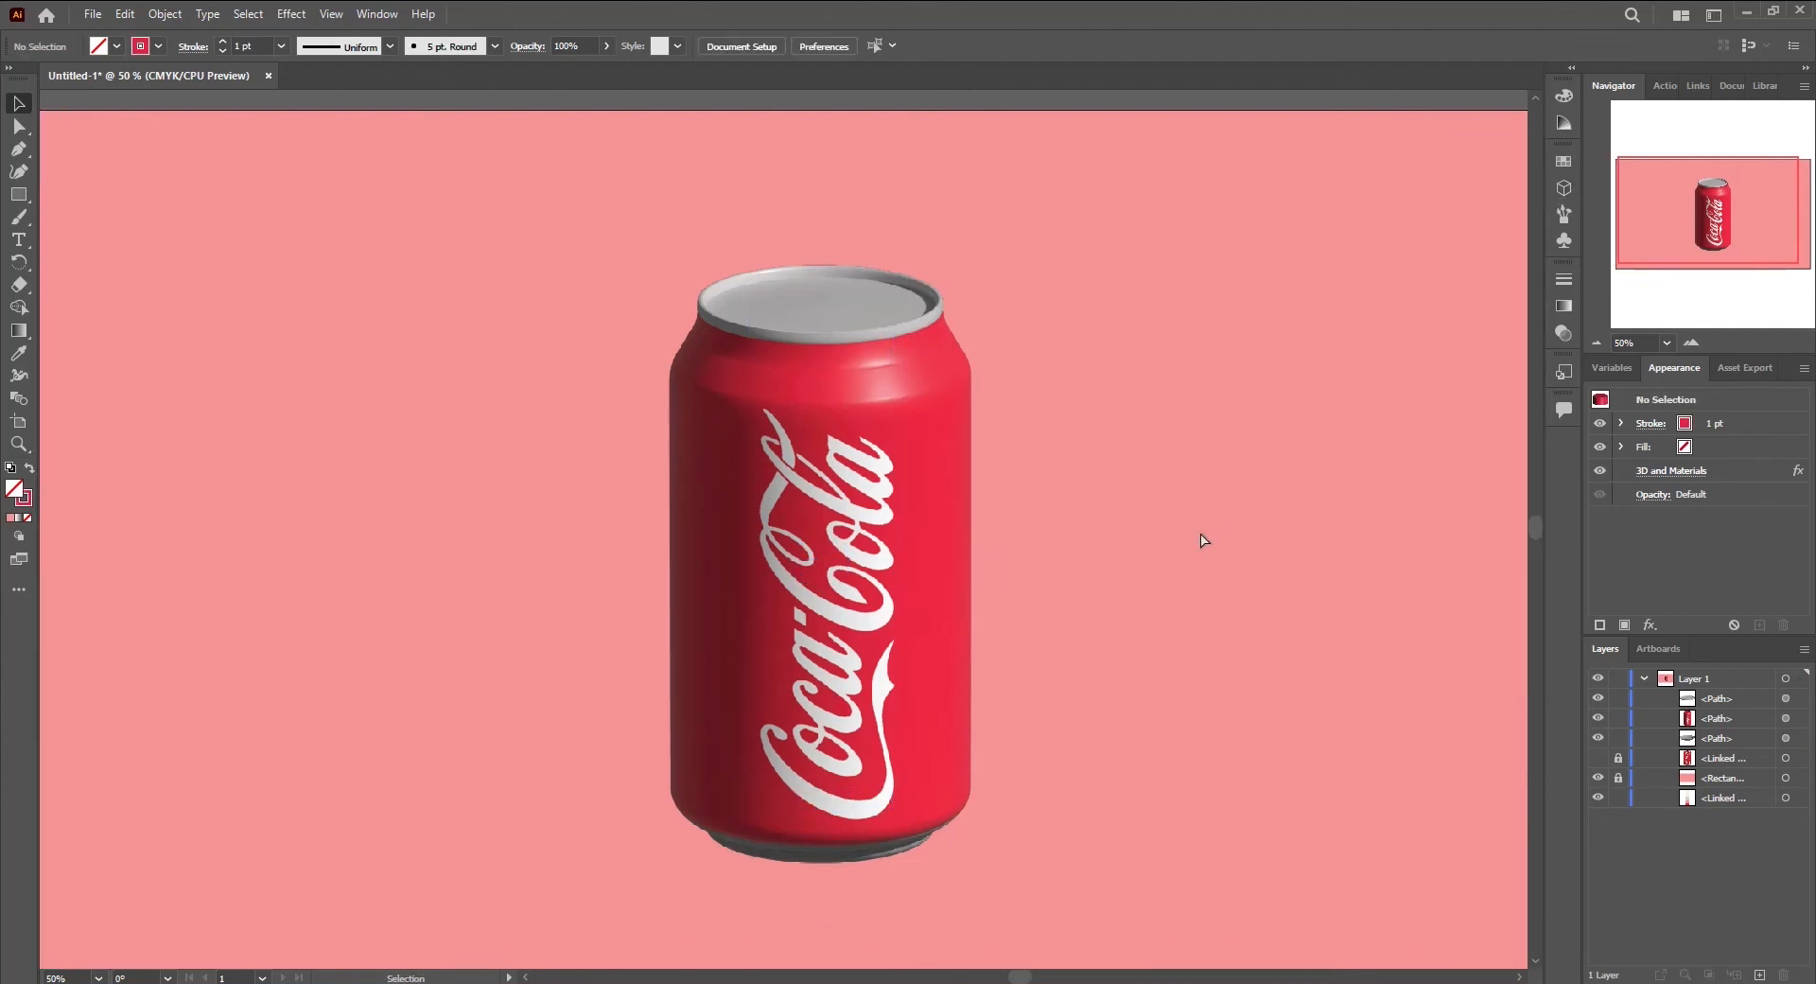